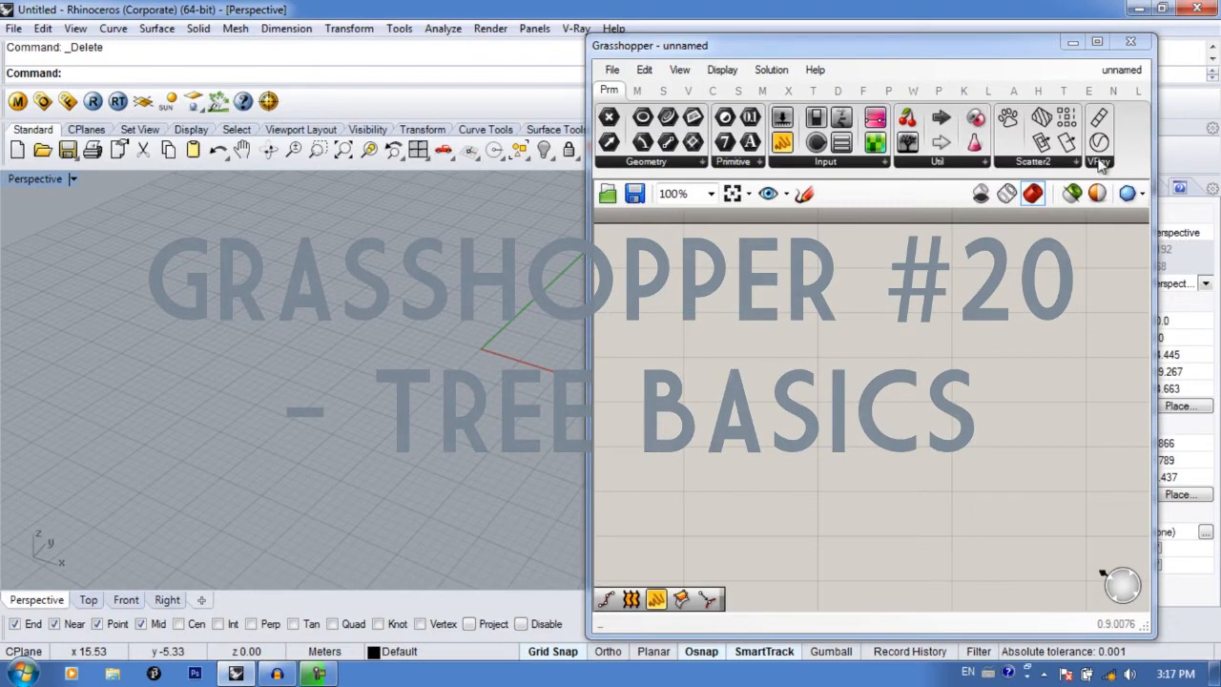
Step: Minimize the Grasshopper window and switch the Rhino viewport to the Top view
{"action": "left_click", "coordinate": [1073, 43]}
{"action": "right_click_drag", "start_coordinate": [605, 376], "coordinate": [504, 404]}
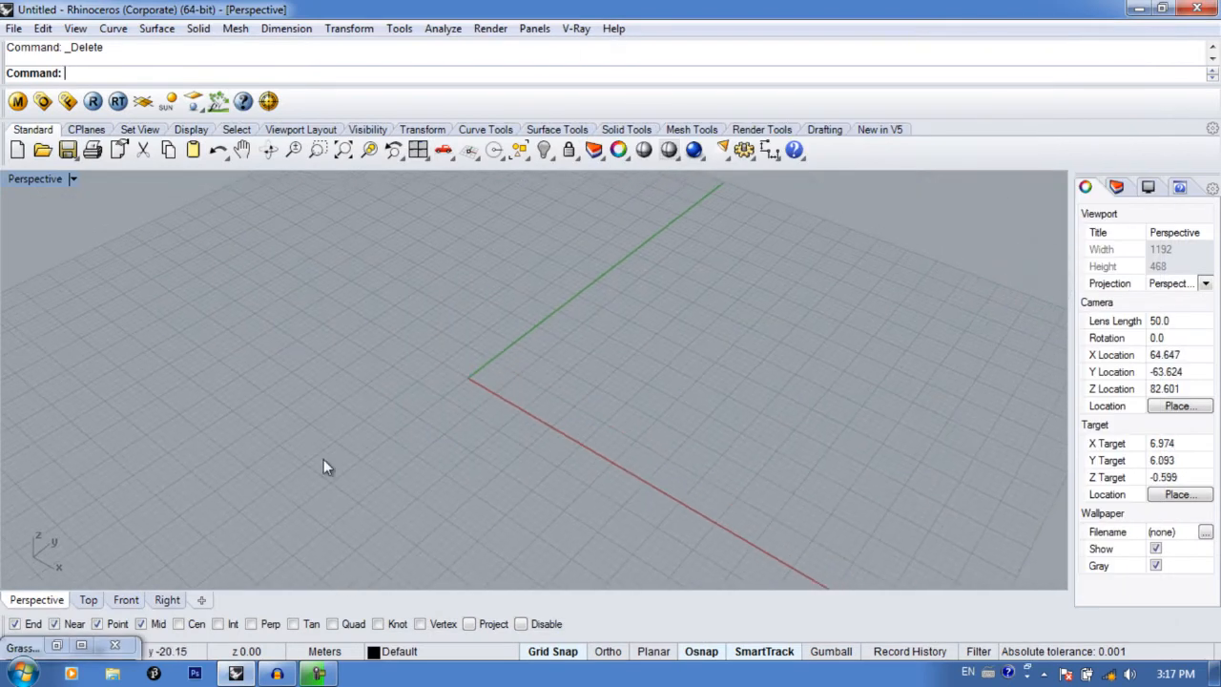
{"action": "right_click_drag", "start_coordinate": [238, 543], "coordinate": [105, 585]}
{"action": "left_click", "coordinate": [95, 599]}
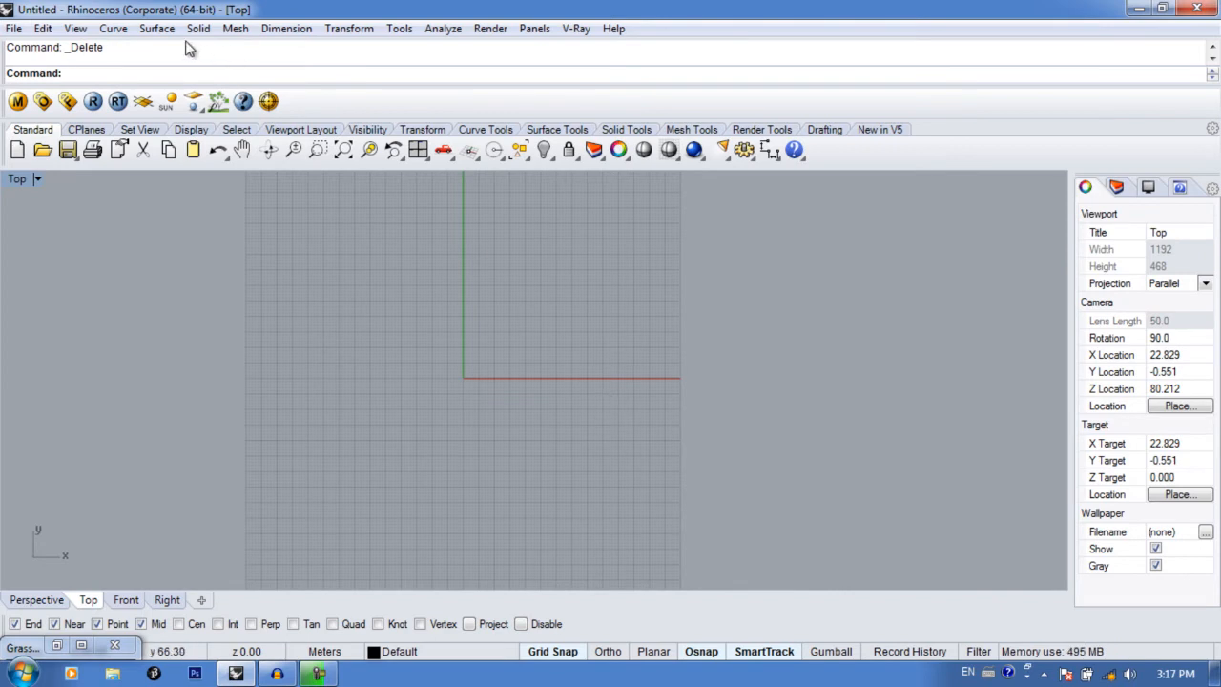
Step: Draw an open interpolated curve through several points in the upper-right quadrant of the grid, ending above the red X axis
{"action": "left_click", "coordinate": [114, 29]}
{"action": "mouse_move", "coordinate": [145, 181]}
{"action": "left_click", "coordinate": [342, 196]}
{"action": "right_click_drag", "start_coordinate": [478, 278], "coordinate": [373, 295]}
{"action": "left_click", "coordinate": [369, 293]}
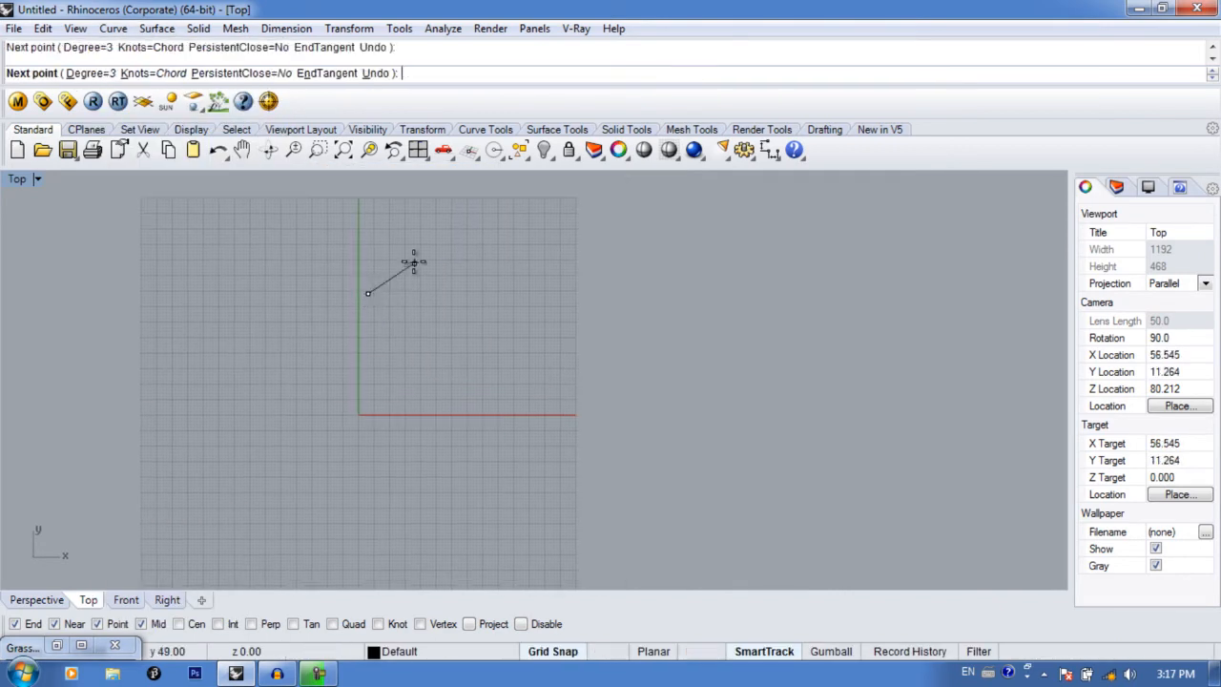
{"action": "left_click", "coordinate": [414, 263]}
{"action": "left_click", "coordinate": [476, 297]}
{"action": "left_click", "coordinate": [522, 322]}
{"action": "left_click", "coordinate": [533, 384]}
{"action": "right_click", "coordinate": [533, 405]}
Step: Draw a second open interpolated curve through five points in the lower-right quadrant, starting close to the red X axis
{"action": "right_click_drag", "start_coordinate": [533, 407], "coordinate": [529, 375]}
{"action": "right_click", "coordinate": [525, 401]}
{"action": "left_click", "coordinate": [526, 389]}
{"action": "left_click", "coordinate": [535, 420]}
{"action": "left_click", "coordinate": [482, 467]}
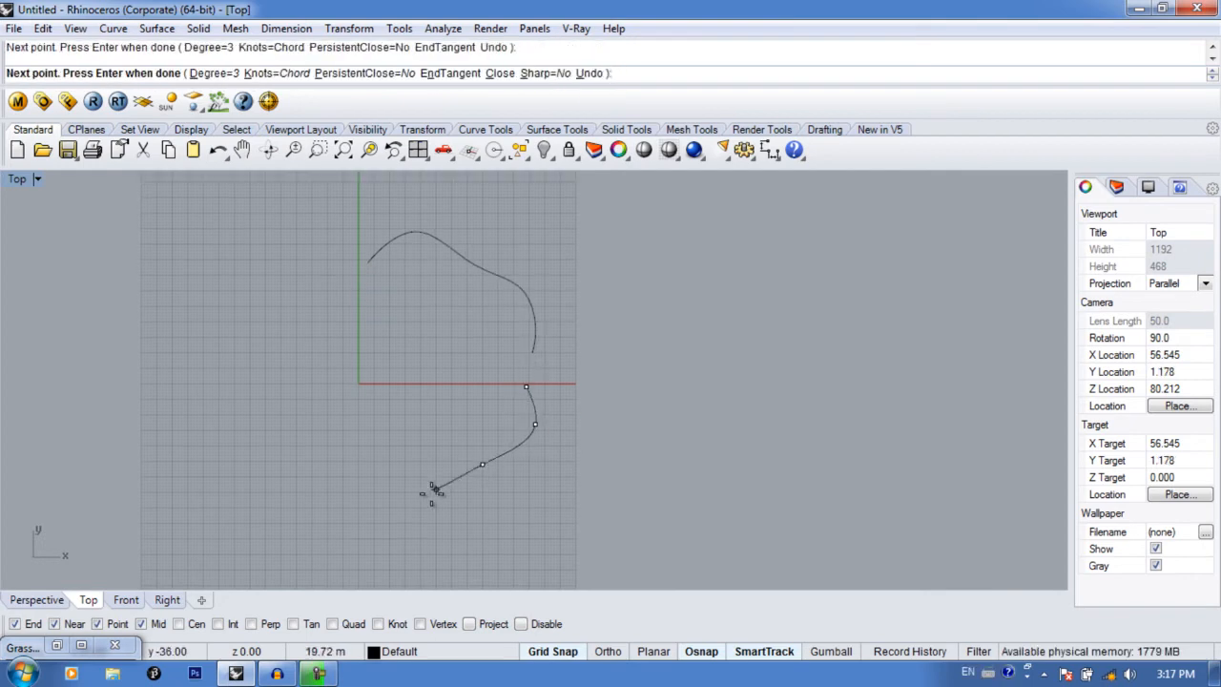
{"action": "left_click", "coordinate": [436, 486]}
{"action": "left_click", "coordinate": [382, 496]}
{"action": "right_click", "coordinate": [329, 497]}
Step: Draw a third open interpolated curve through the lower-left quadrant, rising to just above the X axis level
{"action": "right_click", "coordinate": [335, 490]}
{"action": "left_click", "coordinate": [347, 492]}
{"action": "left_click", "coordinate": [268, 488]}
{"action": "left_click", "coordinate": [256, 421]}
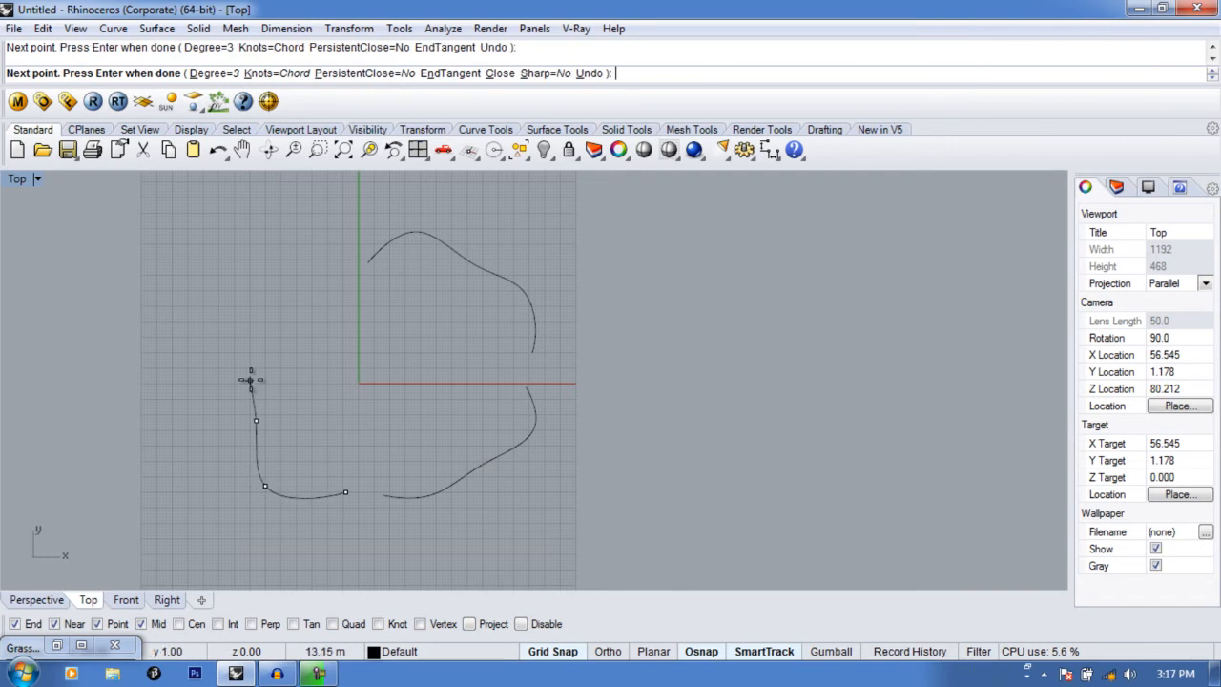
{"action": "left_click", "coordinate": [253, 387]}
{"action": "left_click", "coordinate": [241, 363]}
{"action": "right_click", "coordinate": [246, 351]}
Step: Draw a fourth short open interpolated curve in the upper-left quadrant, leaving gaps to the neighbouring curves
{"action": "right_click", "coordinate": [253, 353]}
{"action": "left_click", "coordinate": [254, 332]}
{"action": "left_click", "coordinate": [259, 295]}
{"action": "left_click", "coordinate": [287, 283]}
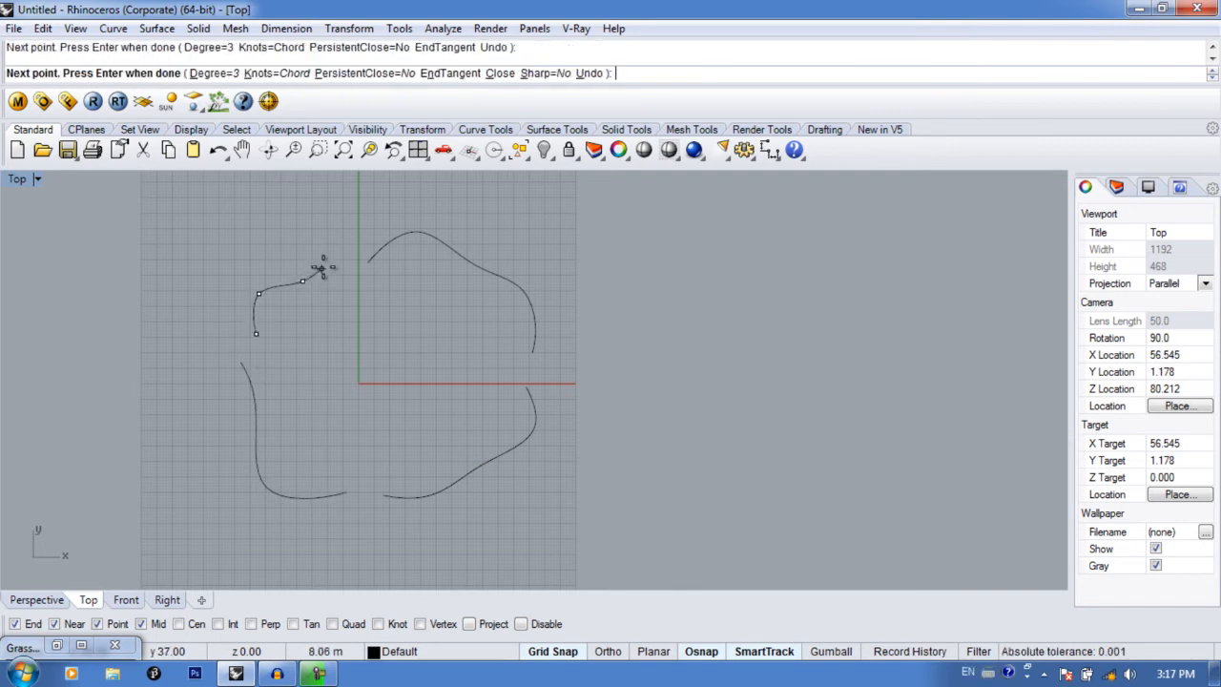
{"action": "left_click", "coordinate": [323, 270]}
{"action": "right_click", "coordinate": [326, 267]}
Step: Move the upper-left curve outward, further away from the other three curves
{"action": "right_click_drag", "start_coordinate": [378, 326], "coordinate": [414, 352]}
{"action": "left_click_drag", "start_coordinate": [336, 311], "coordinate": [301, 271]}
{"action": "right_click_drag", "start_coordinate": [428, 366], "coordinate": [440, 363]}
Step: Restore the Grasshopper window and add a Geometry parameter to the canvas
{"action": "left_click", "coordinate": [56, 645]}
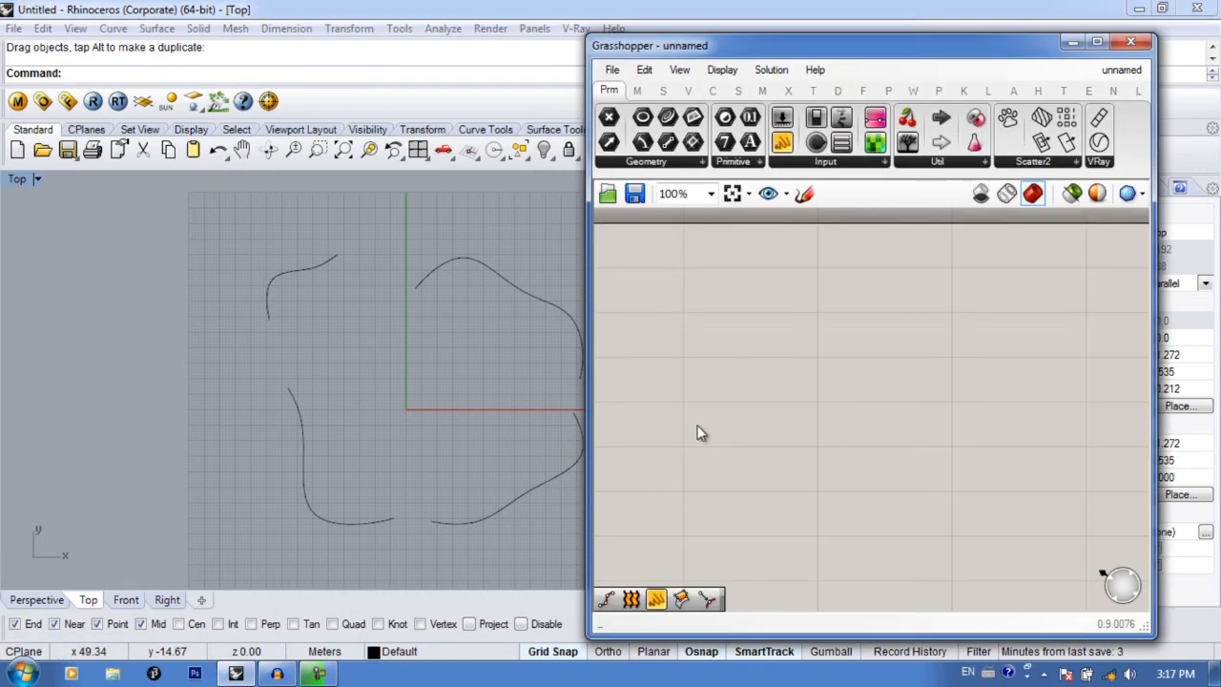
{"action": "right_click_drag", "start_coordinate": [502, 403], "coordinate": [396, 405]}
{"action": "double_click", "coordinate": [804, 389]}
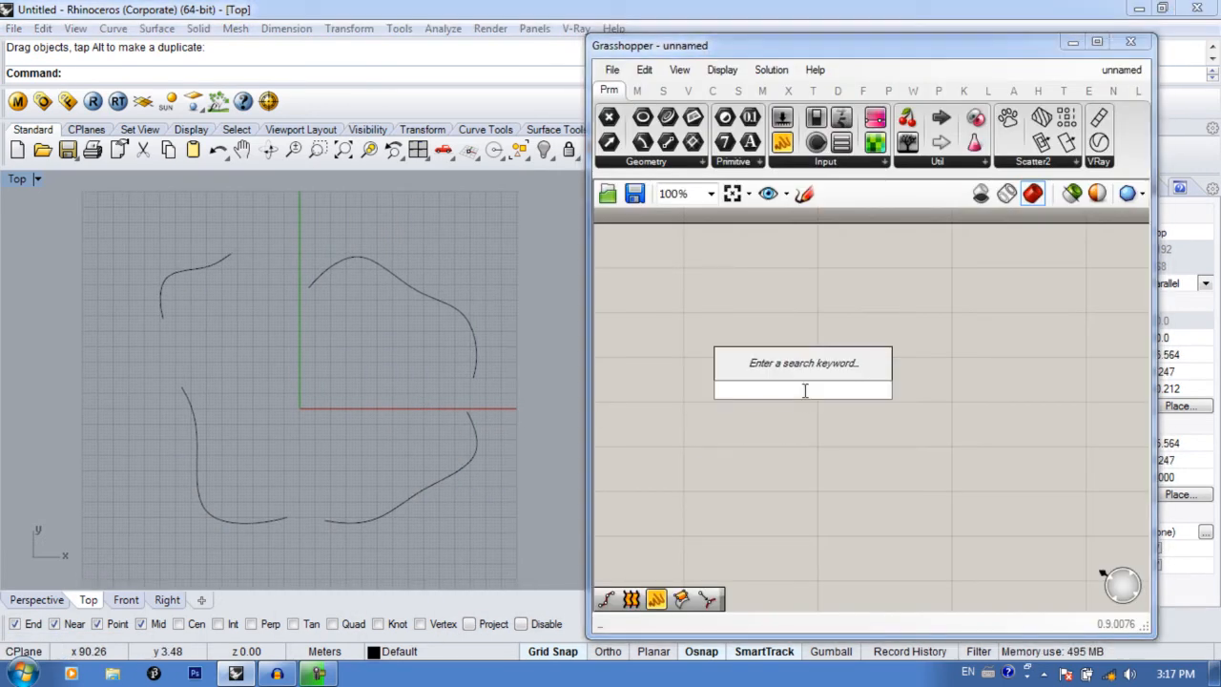
{"action": "type", "text": "gem"}
{"action": "key", "text": "BackSpace"}
{"action": "type", "text": "om"}
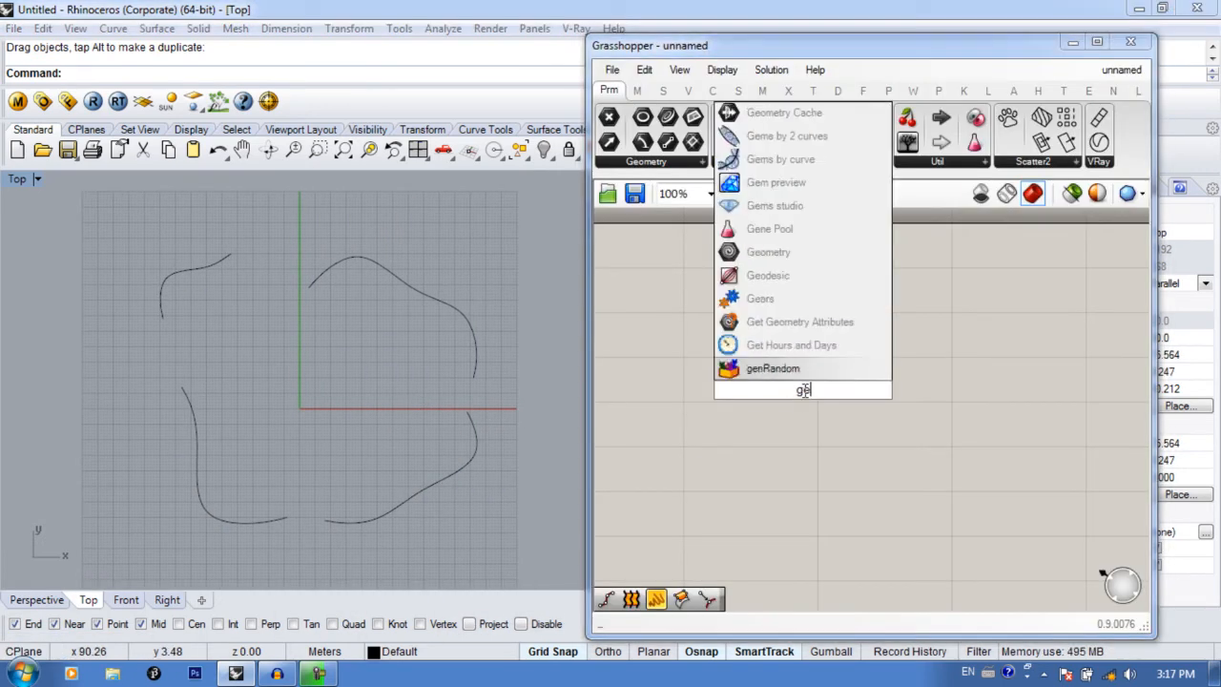
{"action": "key", "text": "Return"}
Step: Switch Rhino to the Perspective view and frame all four curves beside the Grasshopper window
{"action": "mouse_move", "coordinate": [473, 440]}
{"action": "right_mouse_down"}
{"action": "mouse_move", "coordinate": [456, 407]}
{"action": "mouse_move", "coordinate": [482, 422]}
{"action": "right_mouse_up"}
{"action": "left_click", "coordinate": [34, 599]}
{"action": "right_click_drag", "start_coordinate": [349, 435], "coordinate": [291, 392]}
{"action": "scroll", "coordinate": [305, 394], "scroll_direction": "down", "scroll_amount": 5}
{"action": "right_click_drag", "start_coordinate": [439, 406], "coordinate": [397, 326], "text": "shift"}
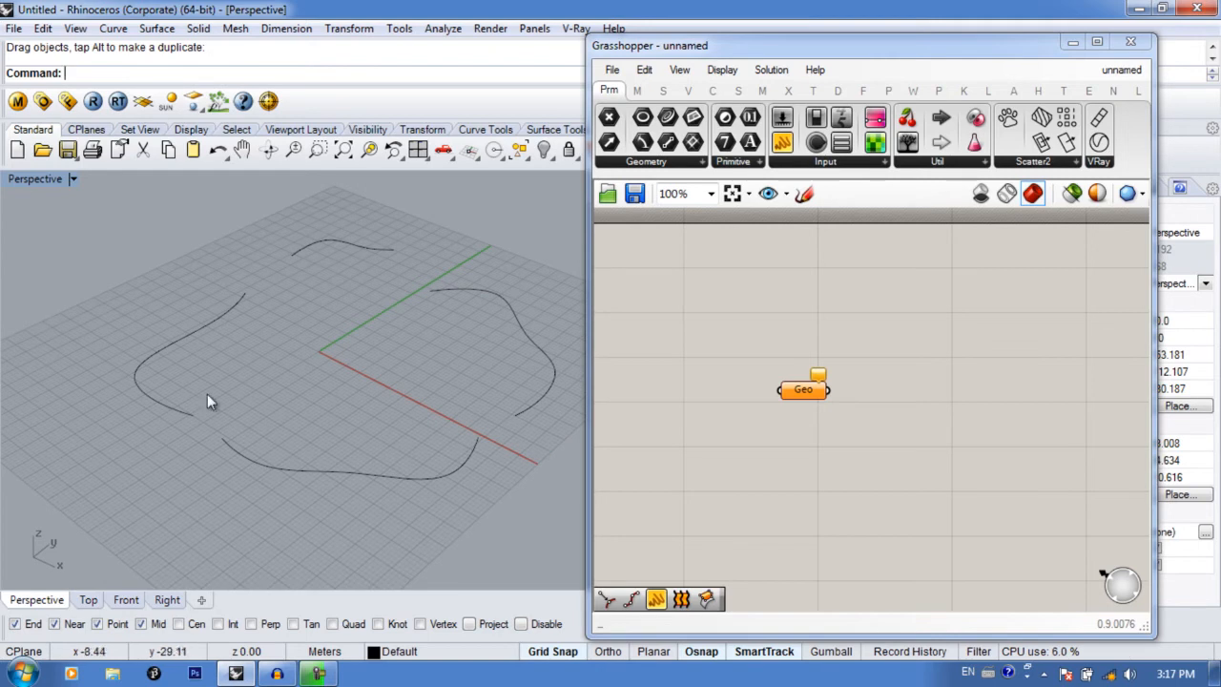
{"action": "right_click_drag", "start_coordinate": [474, 273], "coordinate": [485, 341]}
{"action": "right_click_drag", "start_coordinate": [894, 410], "coordinate": [859, 411]}
{"action": "double_click", "coordinate": [859, 411]}
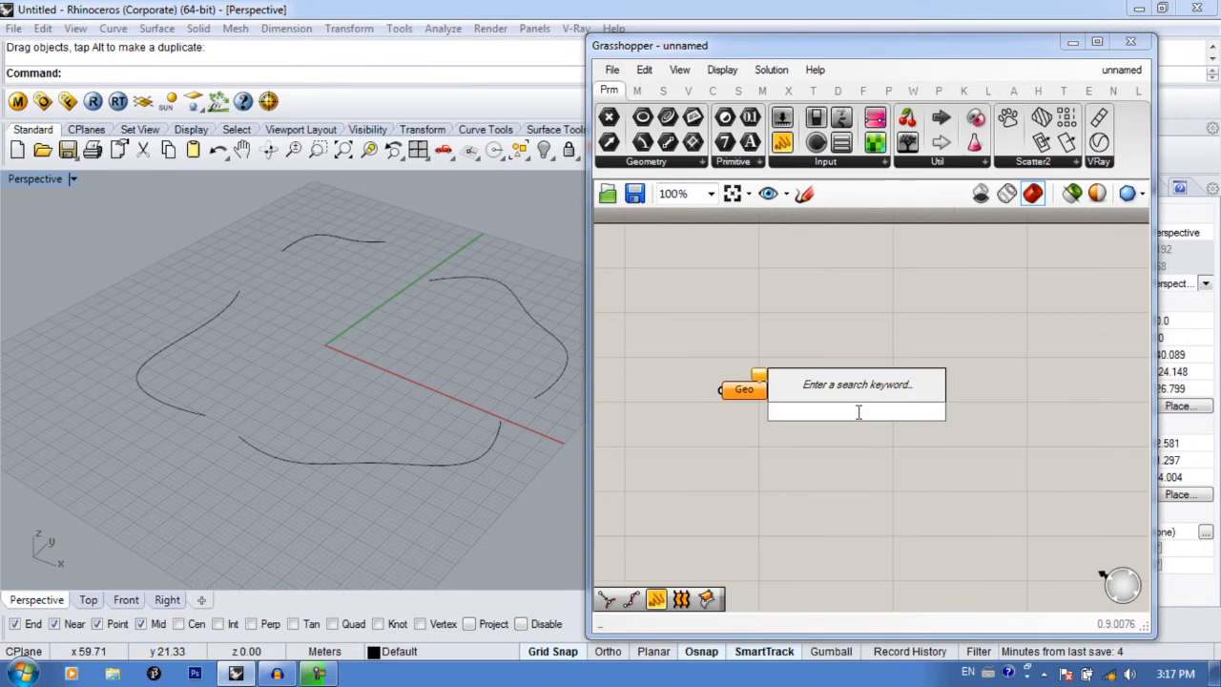
{"action": "key", "text": "Escape"}
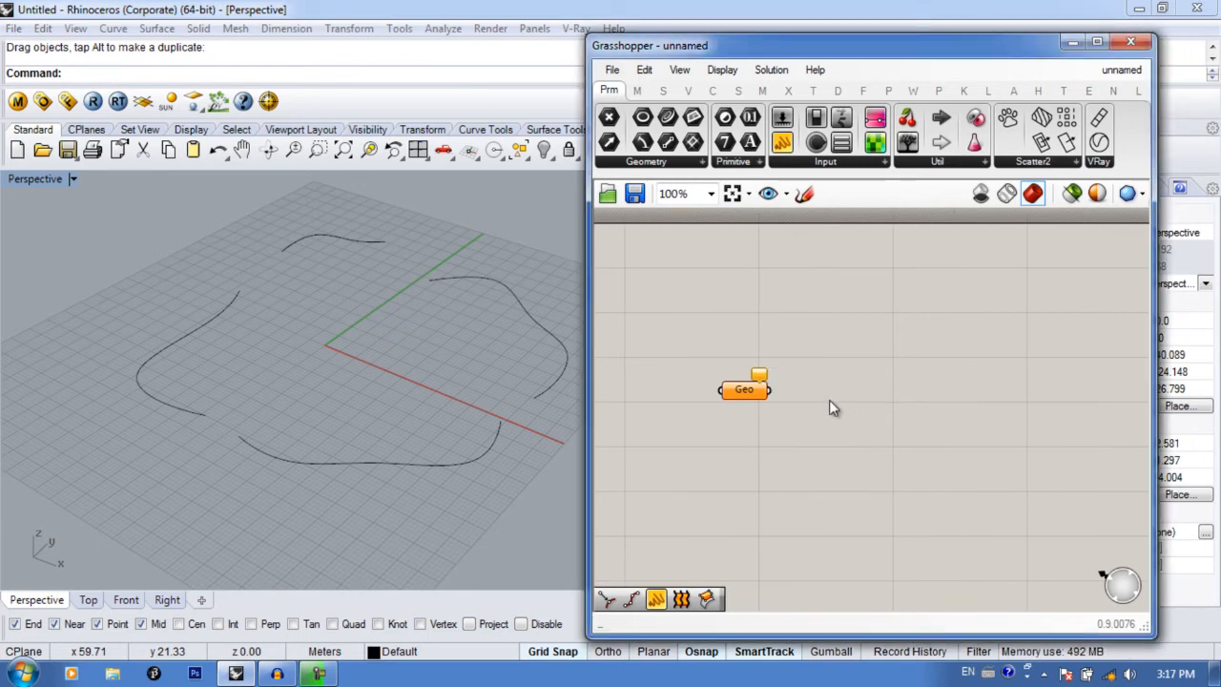
Step: Reference all four drawn curves together in the Geometry parameter
{"action": "right_click", "coordinate": [729, 391]}
{"action": "left_click", "coordinate": [771, 518]}
{"action": "left_click", "coordinate": [560, 342]}
{"action": "left_click", "coordinate": [225, 424]}
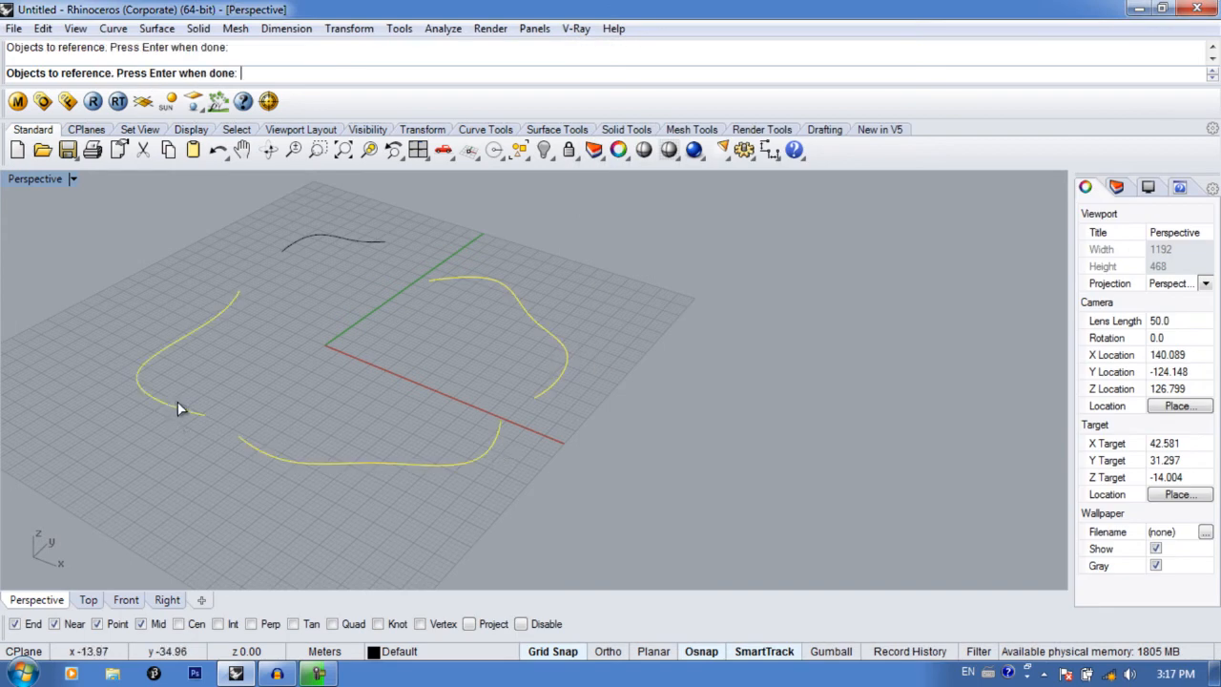
{"action": "left_click", "coordinate": [334, 239]}
{"action": "key", "text": "Return"}
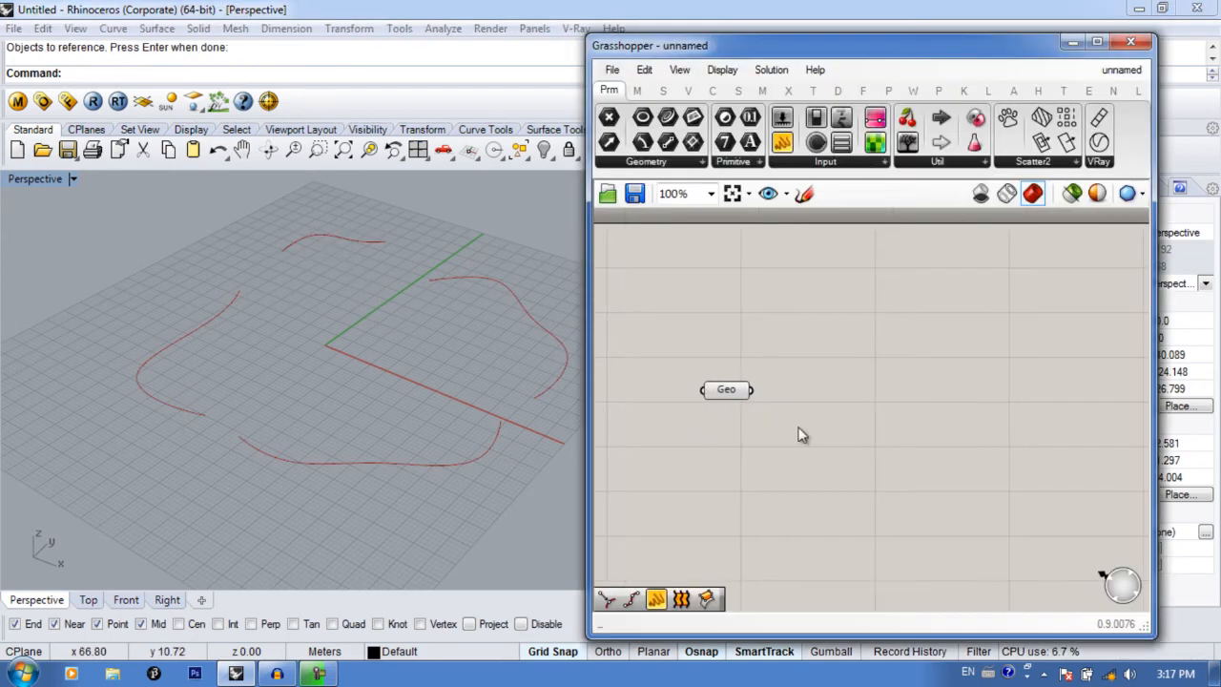
Step: Add a Divide Curve component and feed the Geometry parameter into its curve input (C)
{"action": "double_click", "coordinate": [813, 427]}
{"action": "type", "text": "divi"}
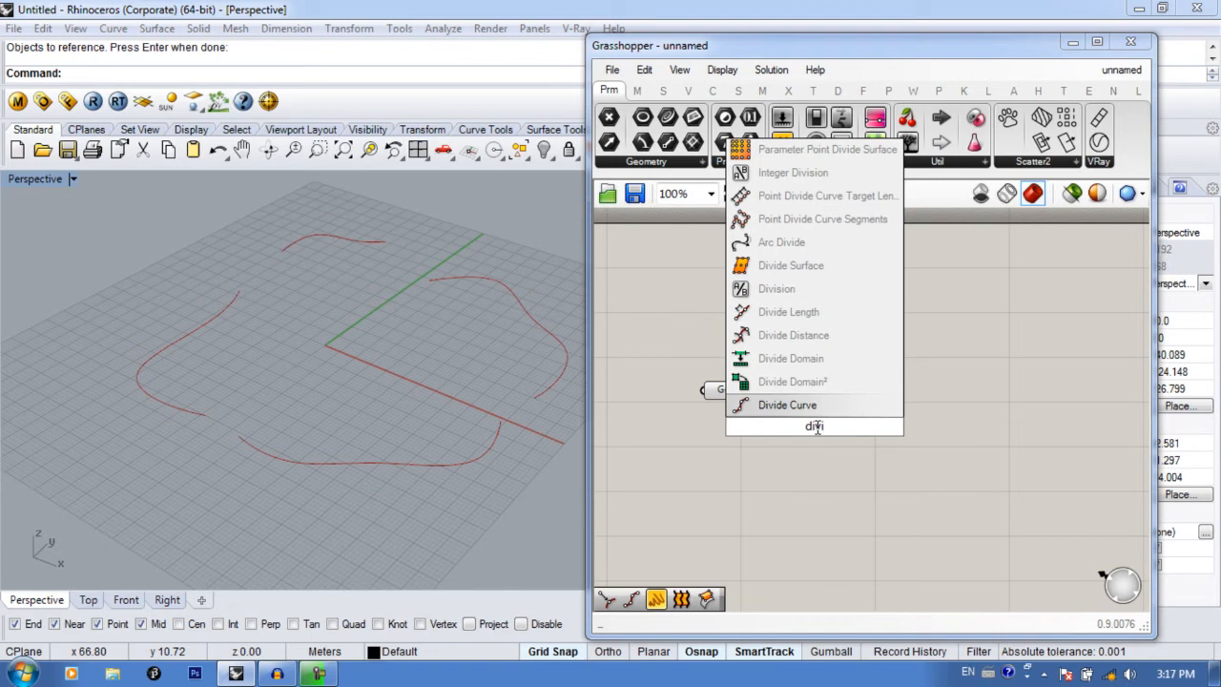
{"action": "key", "text": "Return"}
{"action": "left_click_drag", "start_coordinate": [813, 426], "coordinate": [866, 410]}
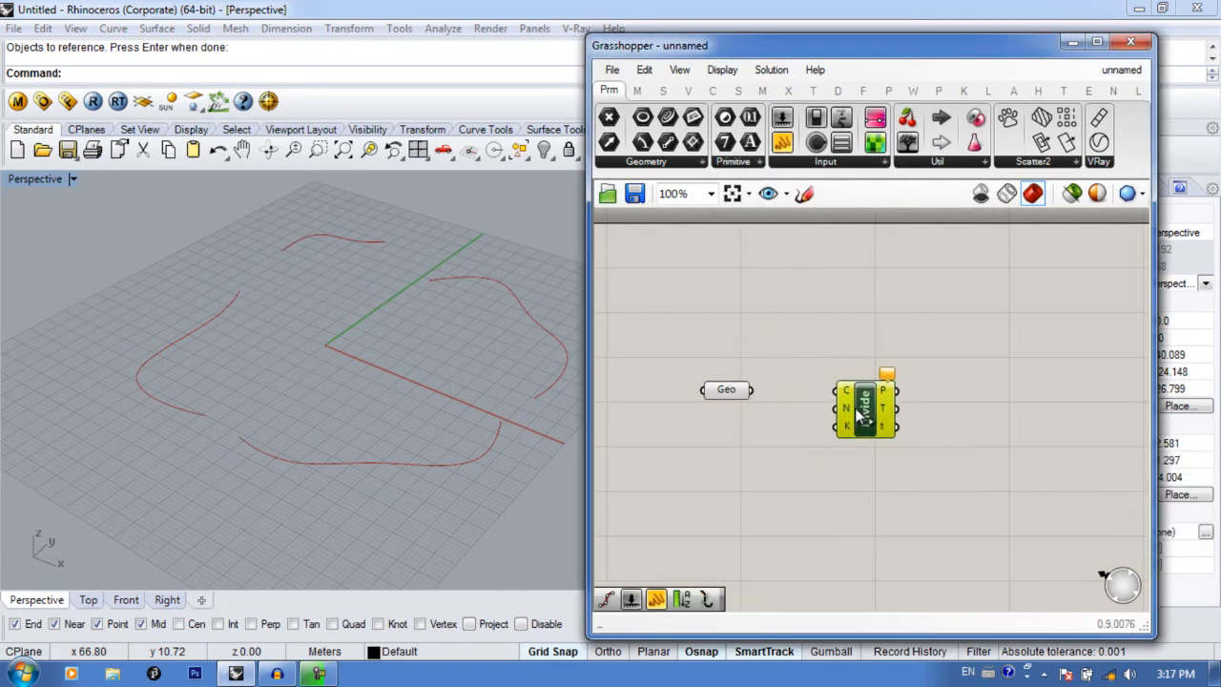
{"action": "left_click_drag", "start_coordinate": [752, 389], "coordinate": [893, 374]}
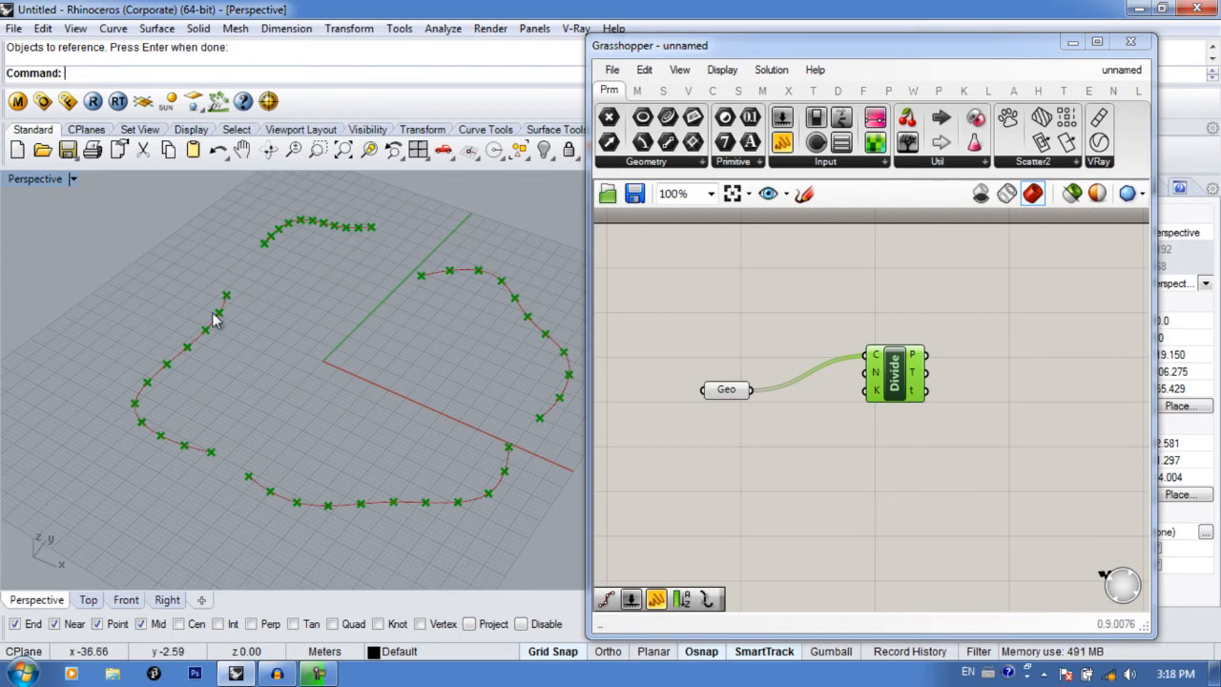
Step: Arrange the Geometry parameter and the Divide Curve component on the canvas, roughly level with each other
{"action": "right_click_drag", "start_coordinate": [291, 234], "coordinate": [483, 318]}
{"action": "left_click_drag", "start_coordinate": [482, 318], "coordinate": [486, 286]}
{"action": "right_click_drag", "start_coordinate": [463, 332], "coordinate": [456, 371]}
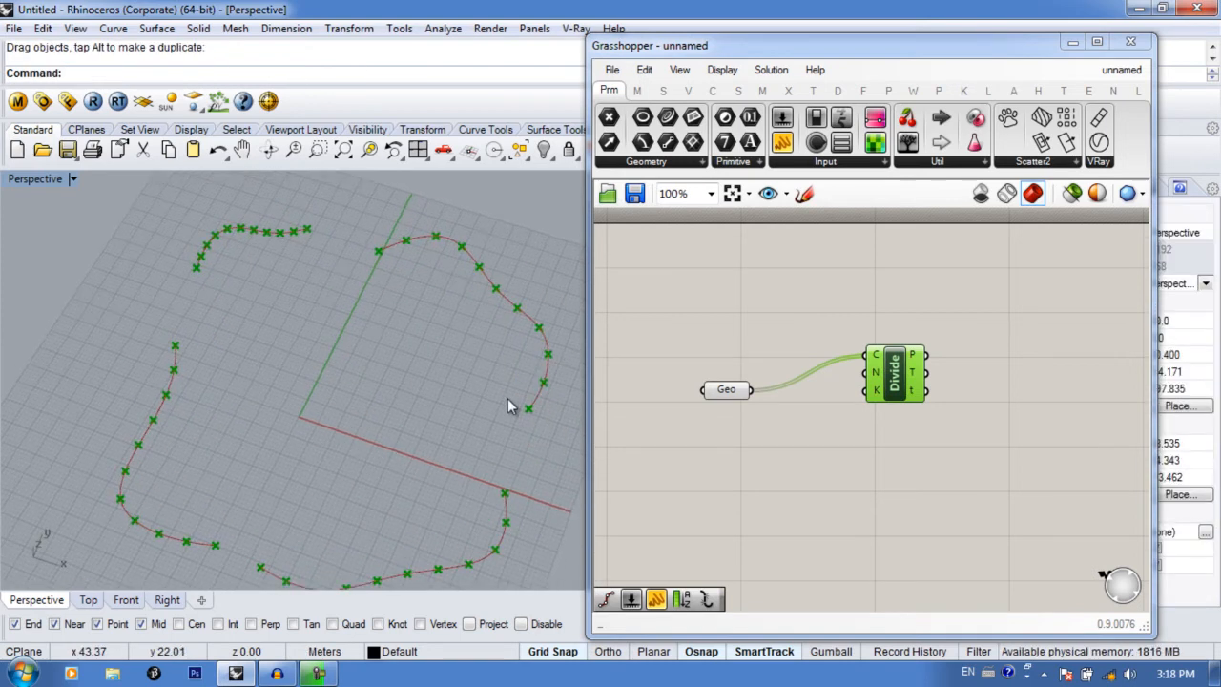
{"action": "left_click_drag", "start_coordinate": [726, 391], "coordinate": [708, 357]}
{"action": "left_click_drag", "start_coordinate": [894, 375], "coordinate": [894, 378]}
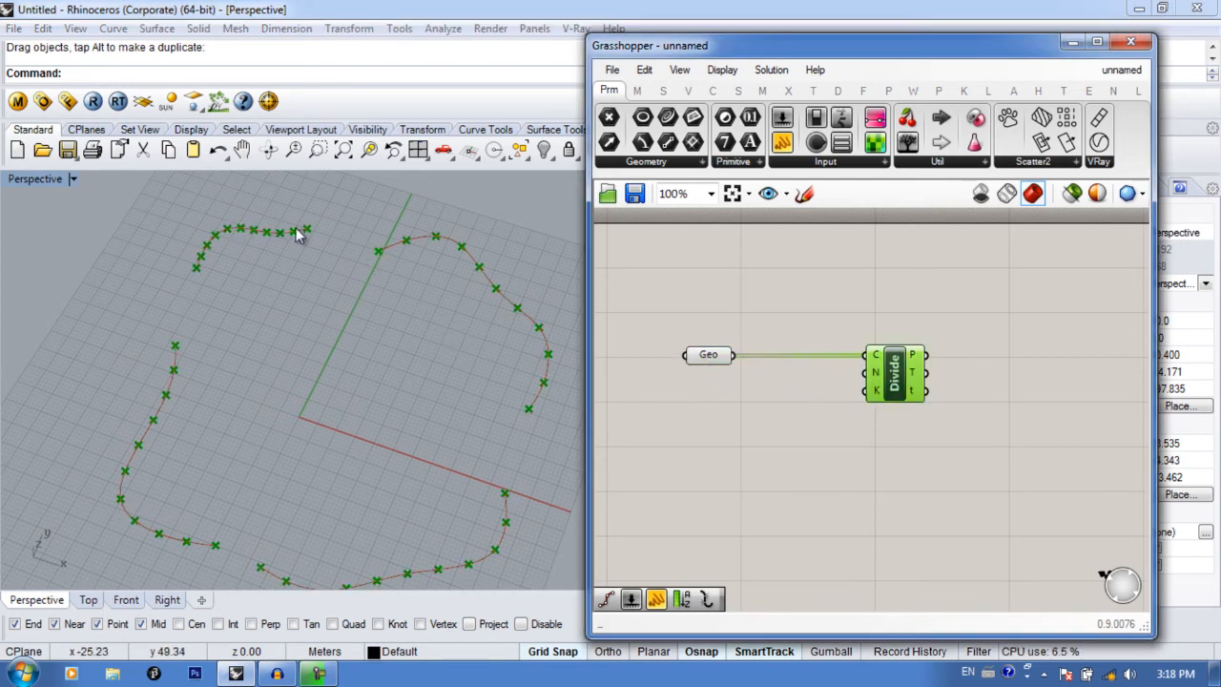
{"action": "scroll", "coordinate": [369, 333], "scroll_direction": "down", "scroll_amount": 2}
{"action": "right_click_drag", "start_coordinate": [368, 335], "coordinate": [388, 327]}
{"action": "right_click_drag", "start_coordinate": [726, 363], "coordinate": [883, 367]}
{"action": "scroll", "coordinate": [882, 367], "scroll_direction": "up", "scroll_amount": 2}
{"action": "left_click_drag", "start_coordinate": [886, 374], "coordinate": [886, 357]}
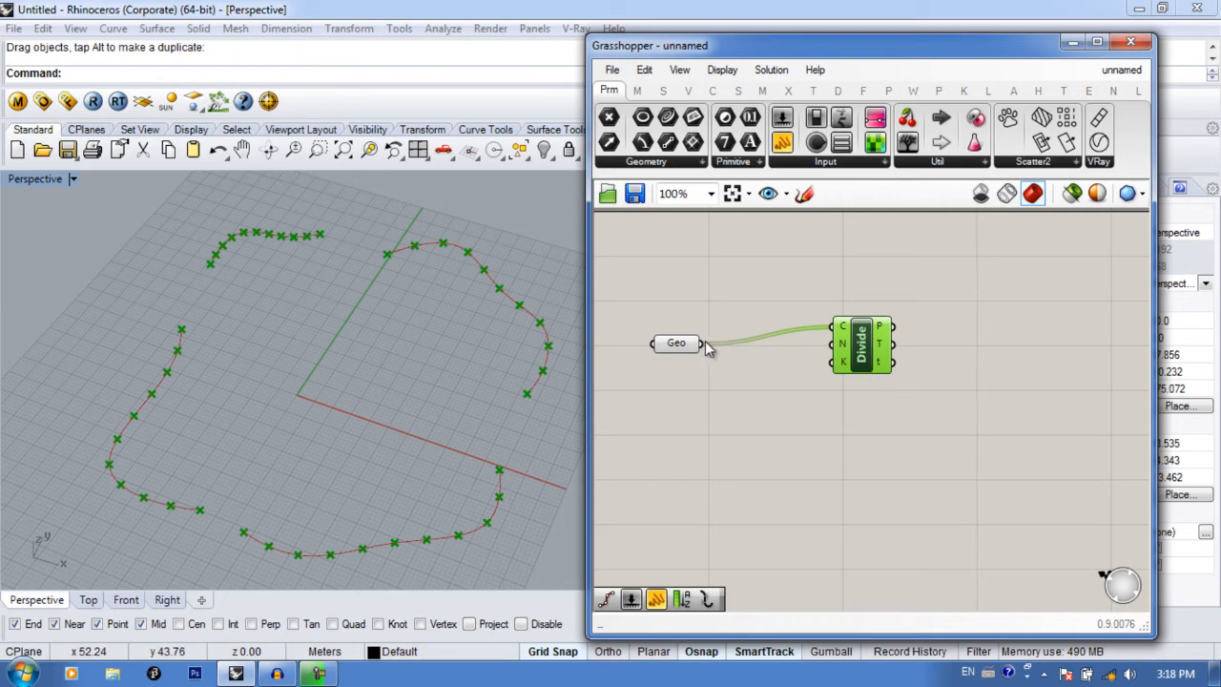
Step: Check the integer currently set on the Divide Curve component's N input
{"action": "mouse_move", "coordinate": [843, 349]}
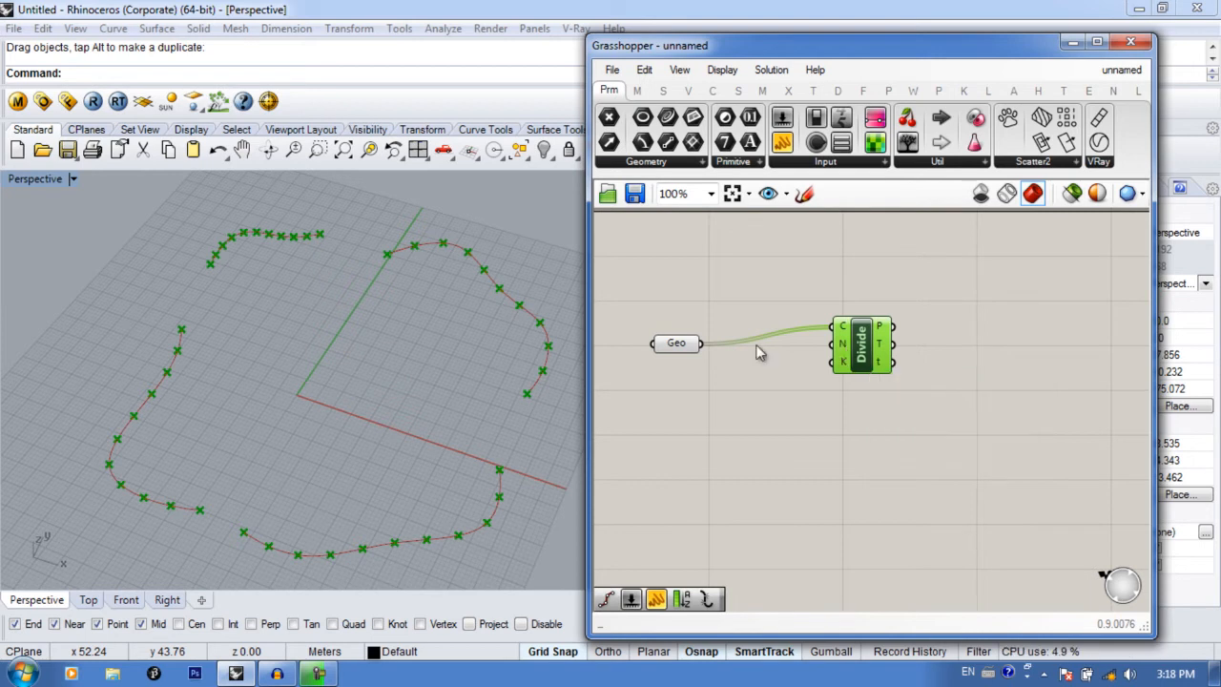
{"action": "right_click_drag", "start_coordinate": [392, 338], "coordinate": [426, 341]}
{"action": "mouse_move", "coordinate": [847, 352]}
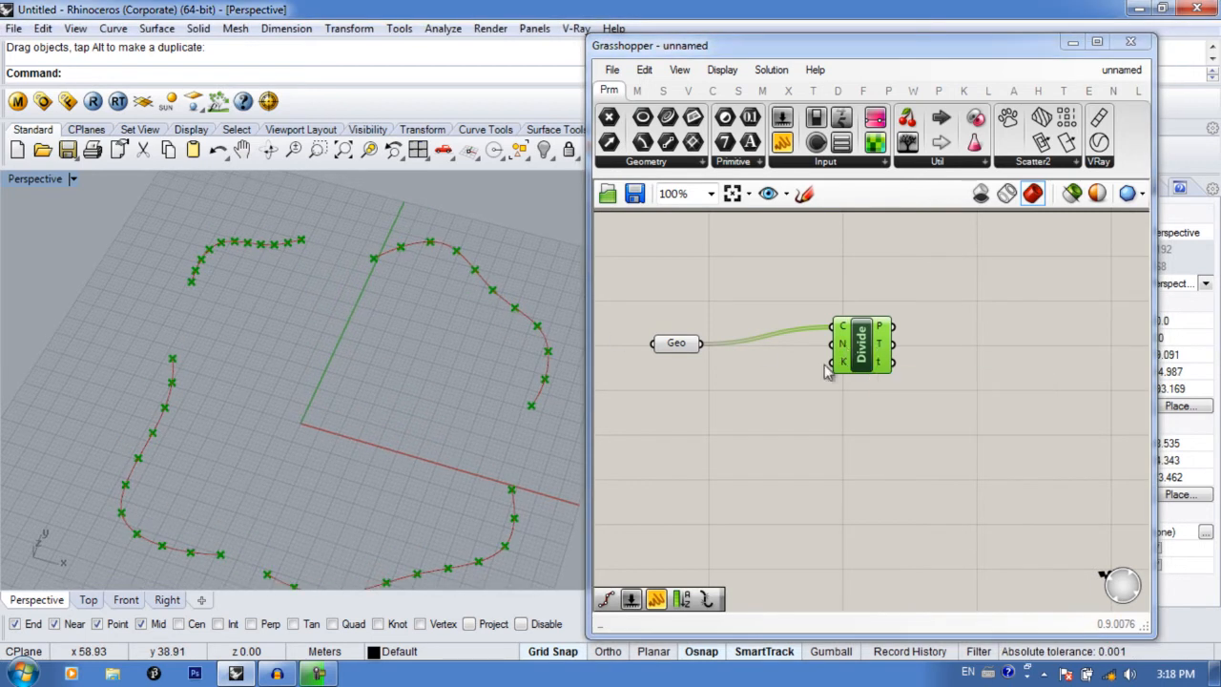
{"action": "left_click_drag", "start_coordinate": [676, 344], "coordinate": [679, 312]}
{"action": "right_click_drag", "start_coordinate": [771, 362], "coordinate": [760, 346]}
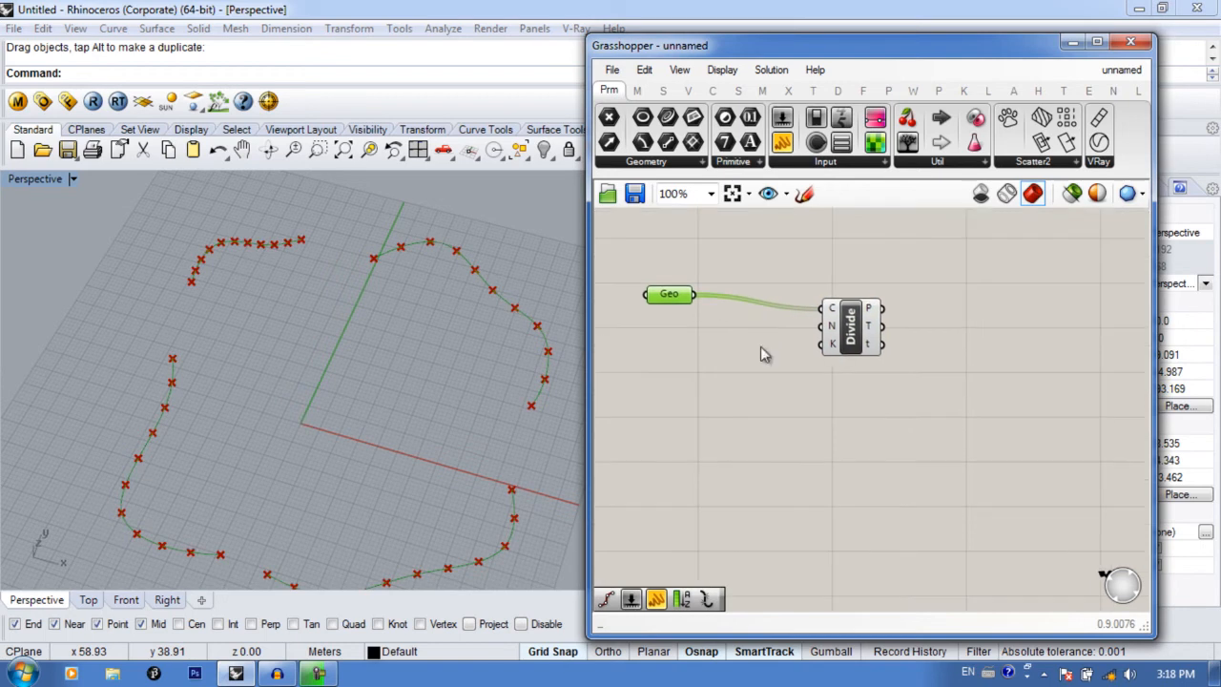
{"action": "right_click", "coordinate": [832, 328]}
{"action": "mouse_move", "coordinate": [873, 503]}
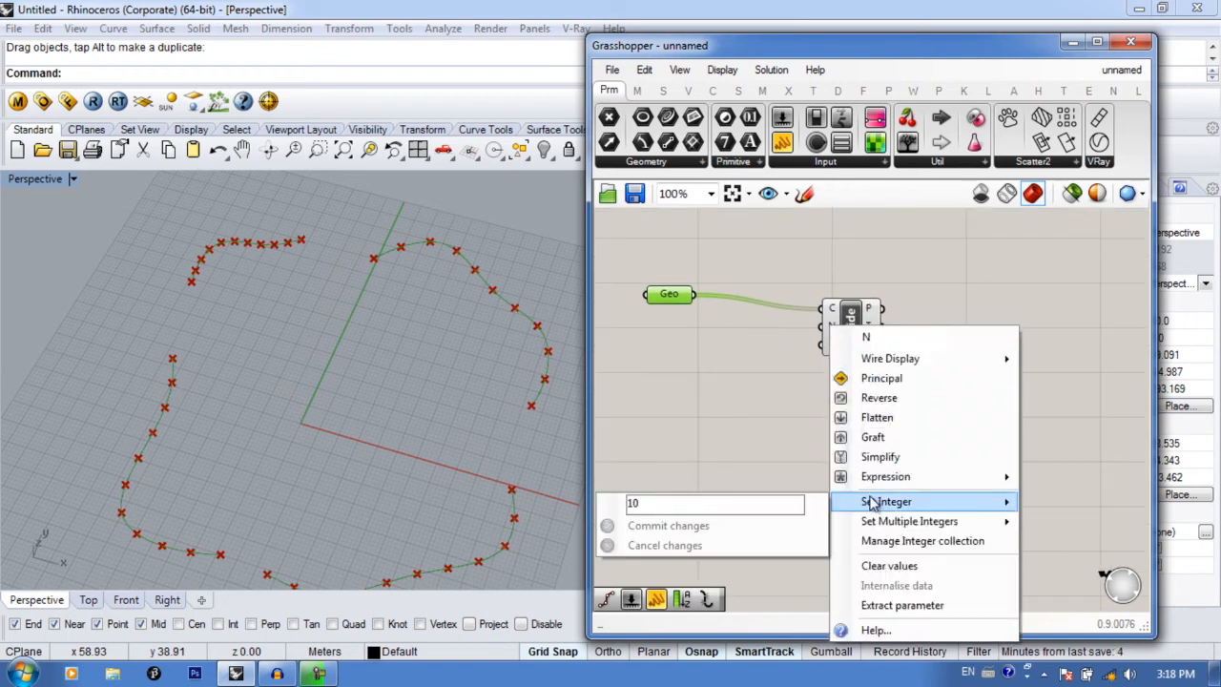
{"action": "left_click", "coordinate": [739, 408]}
Step: Add a Panel to the canvas and place it beside the Divide Curve component's outputs
{"action": "right_click_drag", "start_coordinate": [791, 382], "coordinate": [818, 389]}
{"action": "right_click_drag", "start_coordinate": [583, 369], "coordinate": [478, 357]}
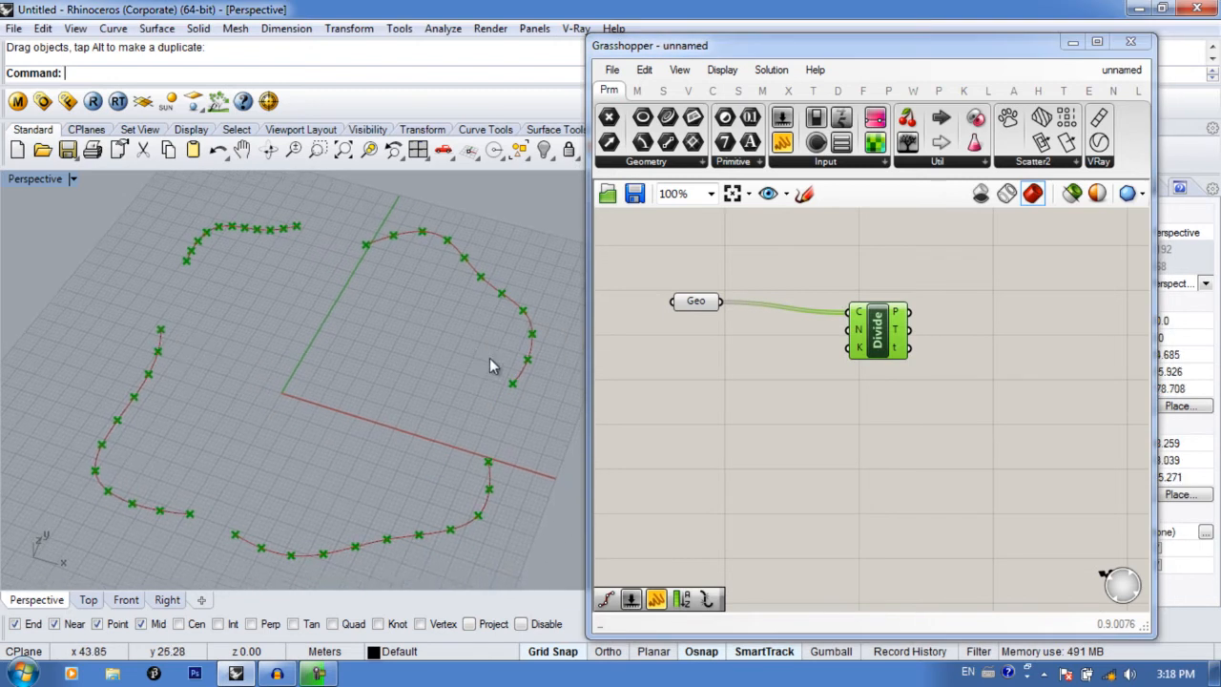
{"action": "left_click_drag", "start_coordinate": [883, 339], "coordinate": [888, 329]}
{"action": "double_click", "coordinate": [889, 411]}
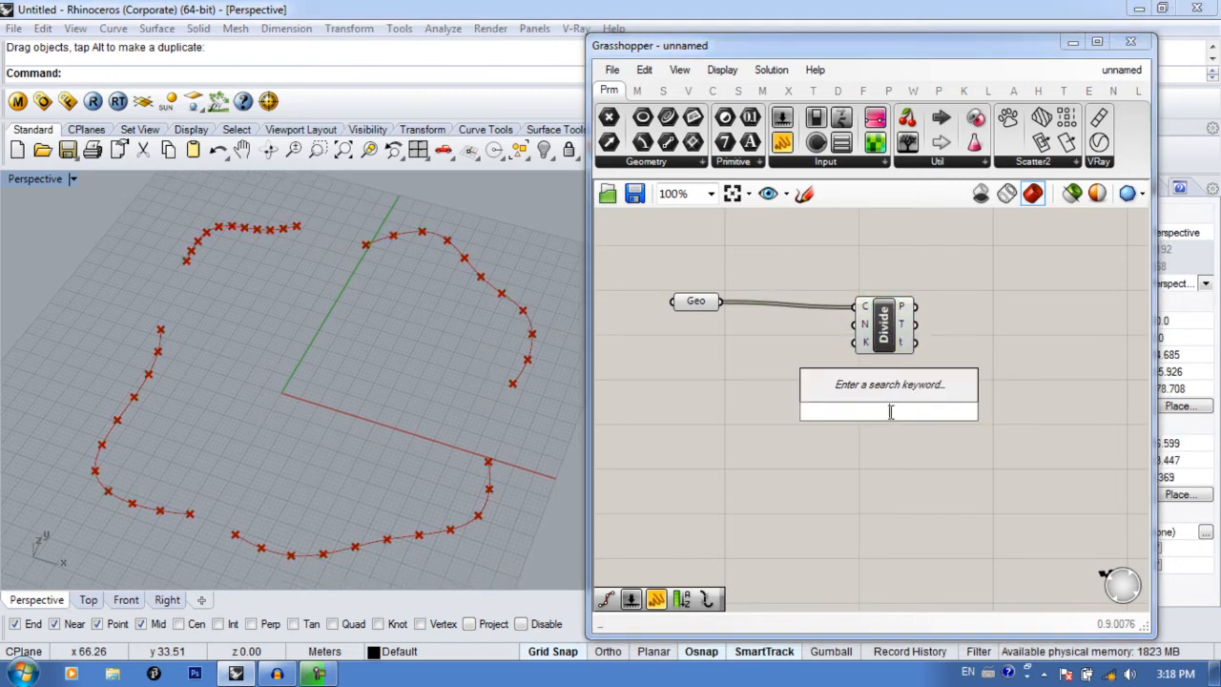
{"action": "type", "text": "panel"}
{"action": "key", "text": "Return"}
{"action": "right_click_drag", "start_coordinate": [890, 411], "coordinate": [864, 431]}
{"action": "left_click_drag", "start_coordinate": [863, 432], "coordinate": [1024, 336]}
Step: Connect the Divide Curve points output (P) to the Panel and enlarge the Panel to show more rows
{"action": "left_click_drag", "start_coordinate": [884, 324], "coordinate": [951, 305]}
{"action": "right_click_drag", "start_coordinate": [995, 350], "coordinate": [839, 406]}
{"action": "left_click_drag", "start_coordinate": [959, 381], "coordinate": [1030, 392]}
{"action": "left_click", "coordinate": [959, 408]}
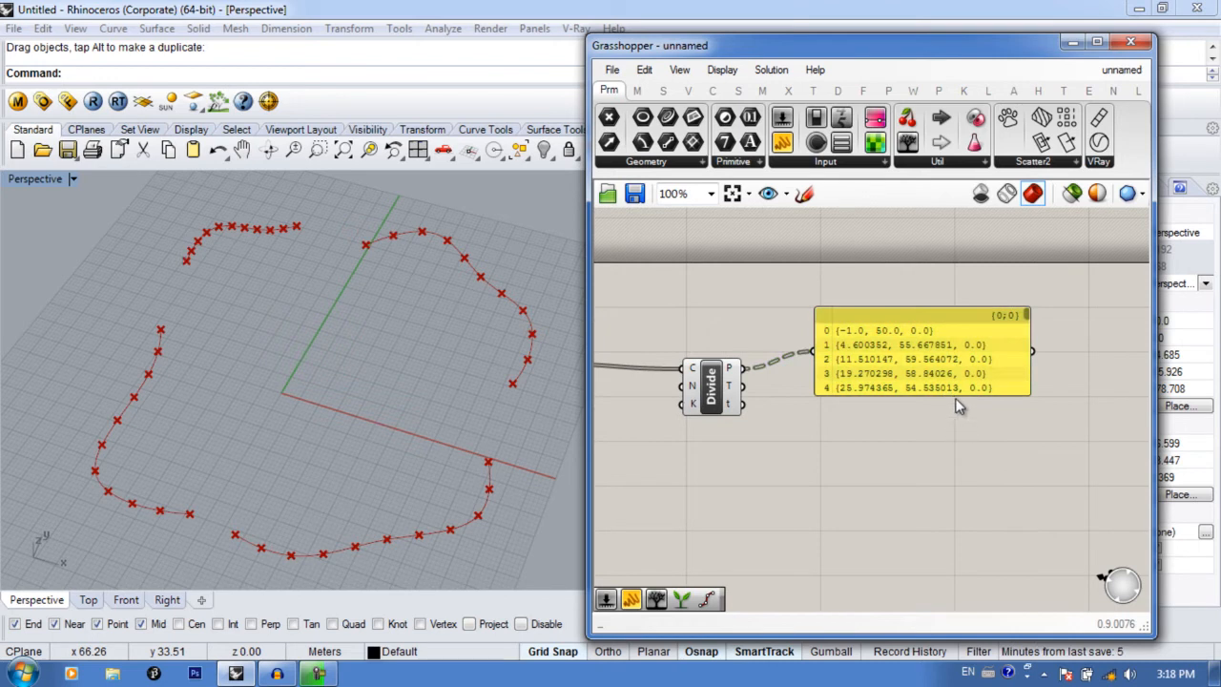
{"action": "left_click_drag", "start_coordinate": [954, 394], "coordinate": [954, 557]}
Step: Examine the point lists in the Panel, comparing the branch paths and their item indices
{"action": "left_click_drag", "start_coordinate": [1028, 382], "coordinate": [1034, 337]}
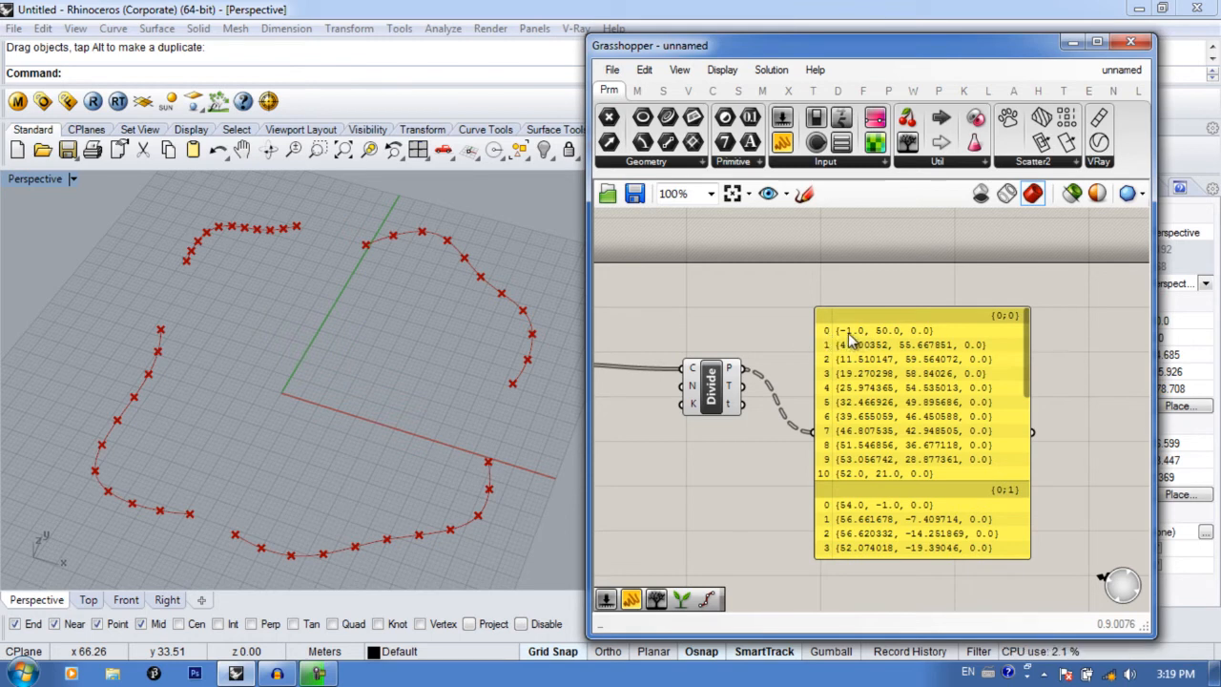
{"action": "right_click_drag", "start_coordinate": [910, 359], "coordinate": [902, 335]}
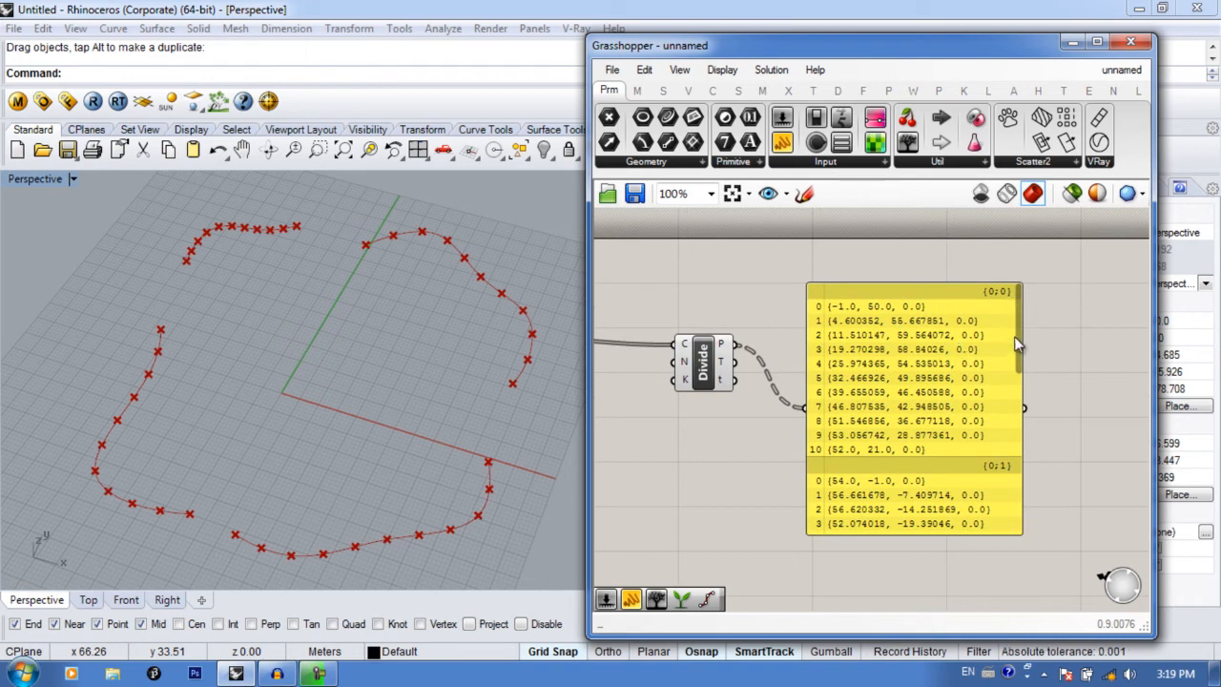
{"action": "scroll", "coordinate": [1014, 349], "scroll_direction": "down", "scroll_amount": 3}
{"action": "left_click_drag", "start_coordinate": [1021, 389], "coordinate": [1025, 305]}
{"action": "right_click_drag", "start_coordinate": [1040, 376], "coordinate": [1017, 353]}
{"action": "scroll", "coordinate": [998, 370], "scroll_direction": "down", "scroll_amount": 2}
{"action": "scroll", "coordinate": [998, 329], "scroll_direction": "up", "scroll_amount": 2}
Step: Add a Param Viewer to the canvas and connect the Panel's output to it
{"action": "double_click", "coordinate": [1072, 344]}
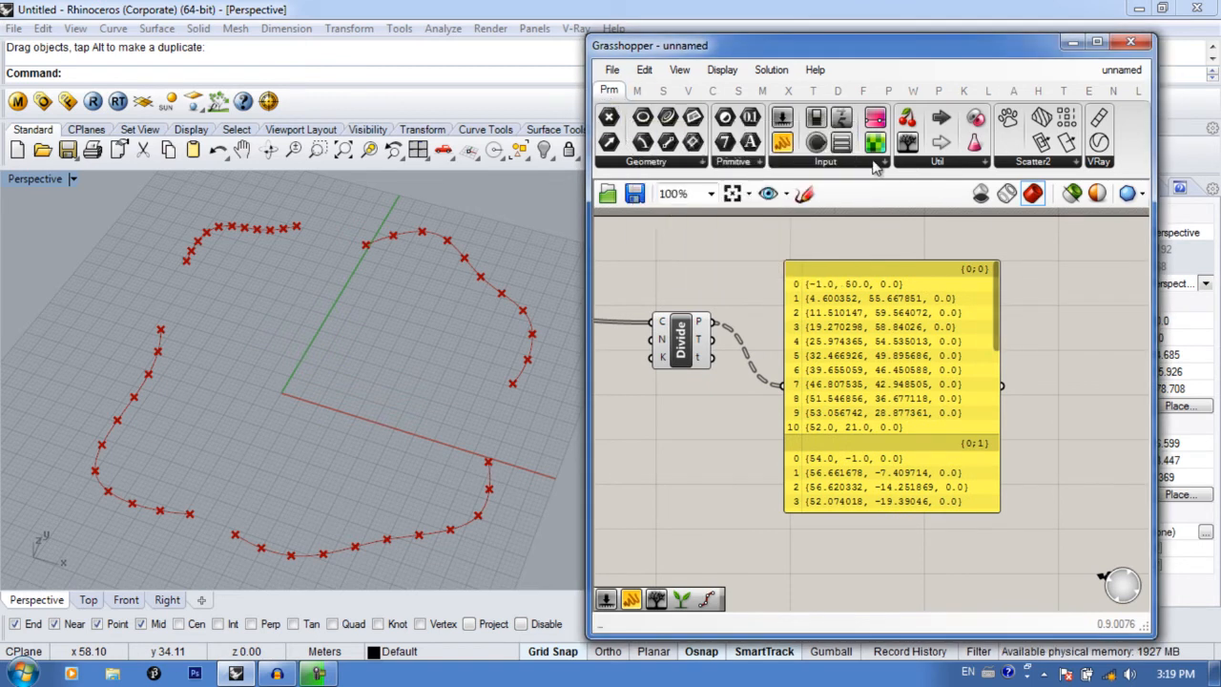
{"action": "left_click", "coordinate": [916, 168]}
{"action": "left_click", "coordinate": [941, 239]}
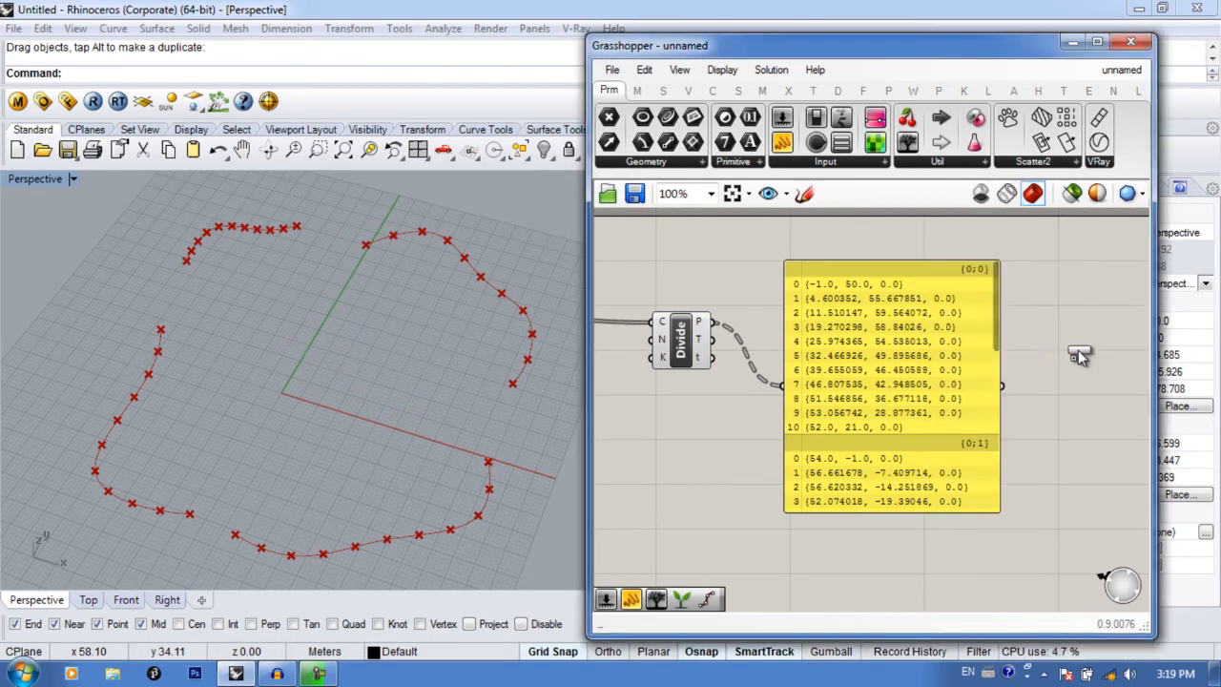
{"action": "left_click_drag", "start_coordinate": [999, 378], "coordinate": [1051, 345]}
{"action": "right_click_drag", "start_coordinate": [1050, 359], "coordinate": [960, 370]}
{"action": "left_click_drag", "start_coordinate": [913, 397], "coordinate": [950, 334]}
Step: Shorten the Panel to about eight rows and move the Param Viewer slightly closer to it
{"action": "left_click_drag", "start_coordinate": [847, 522], "coordinate": [846, 397]}
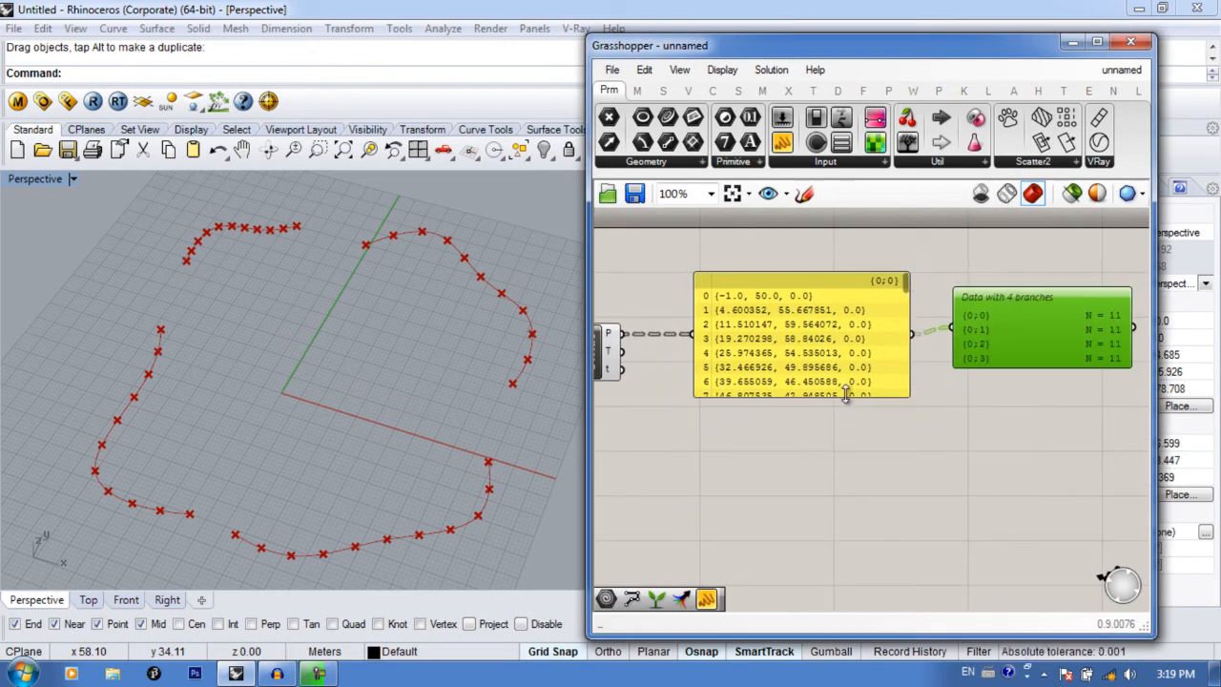
{"action": "left_click_drag", "start_coordinate": [990, 329], "coordinate": [966, 291]}
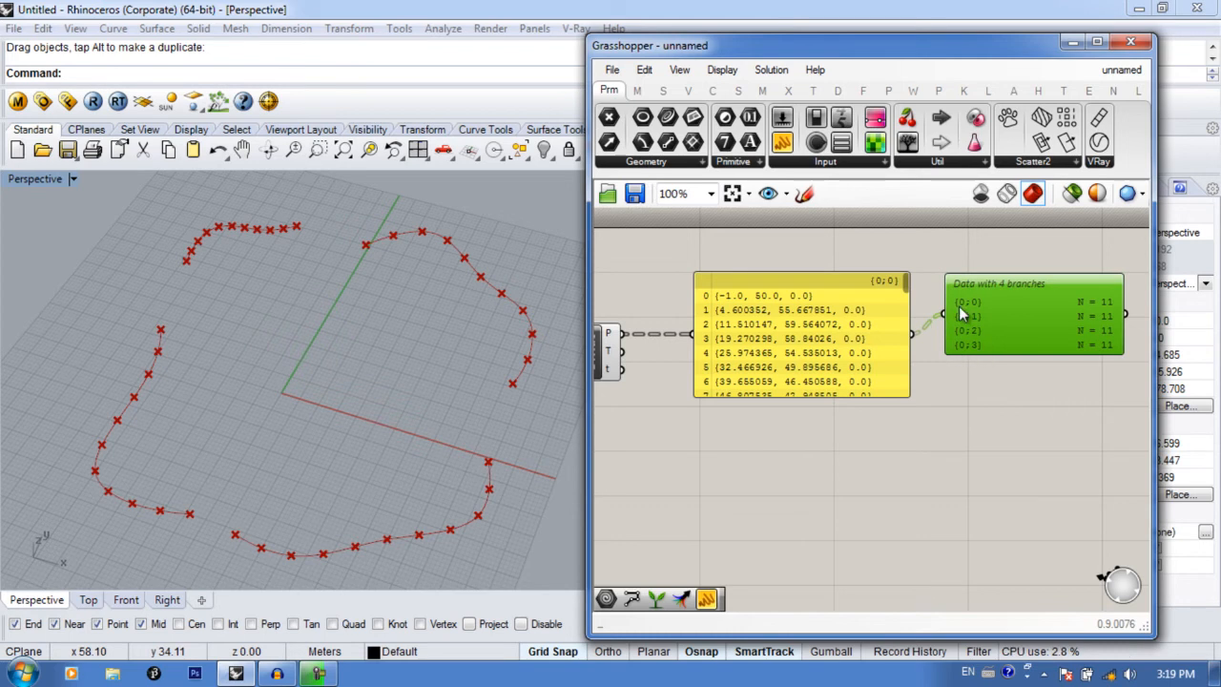
Step: Change the Param Viewer's display from the branch list to the drawn tree diagram
{"action": "right_click", "coordinate": [1024, 306]}
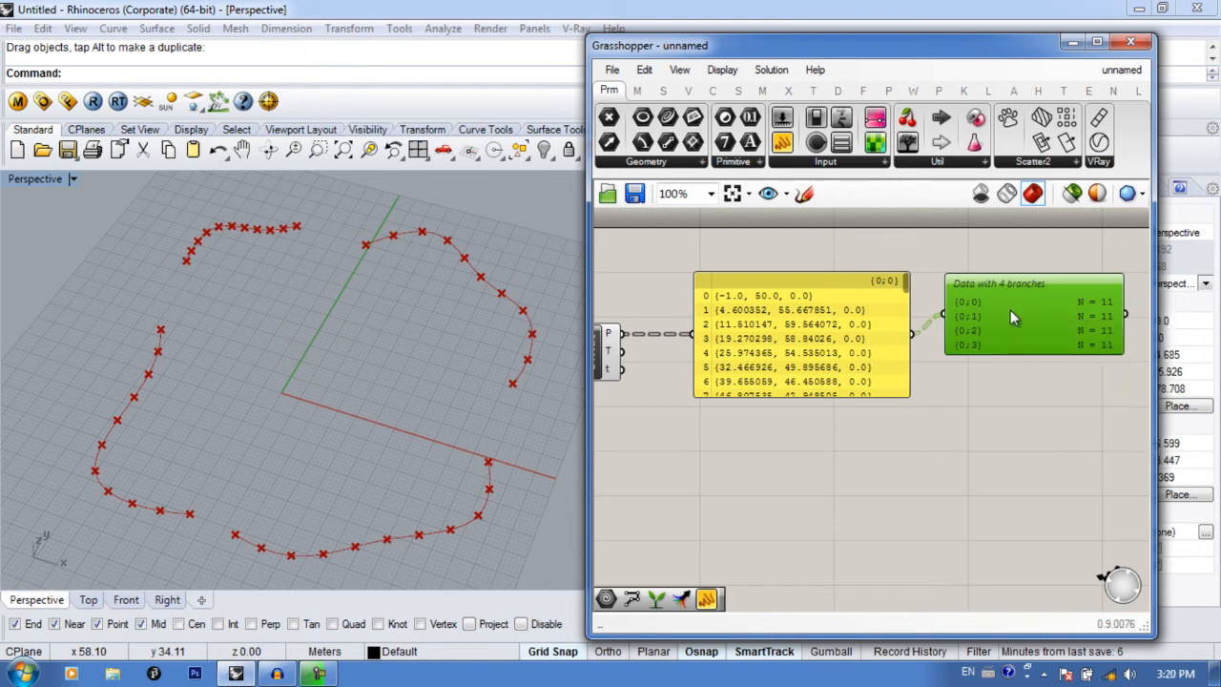
{"action": "right_click", "coordinate": [1009, 312]}
{"action": "left_click", "coordinate": [1035, 367]}
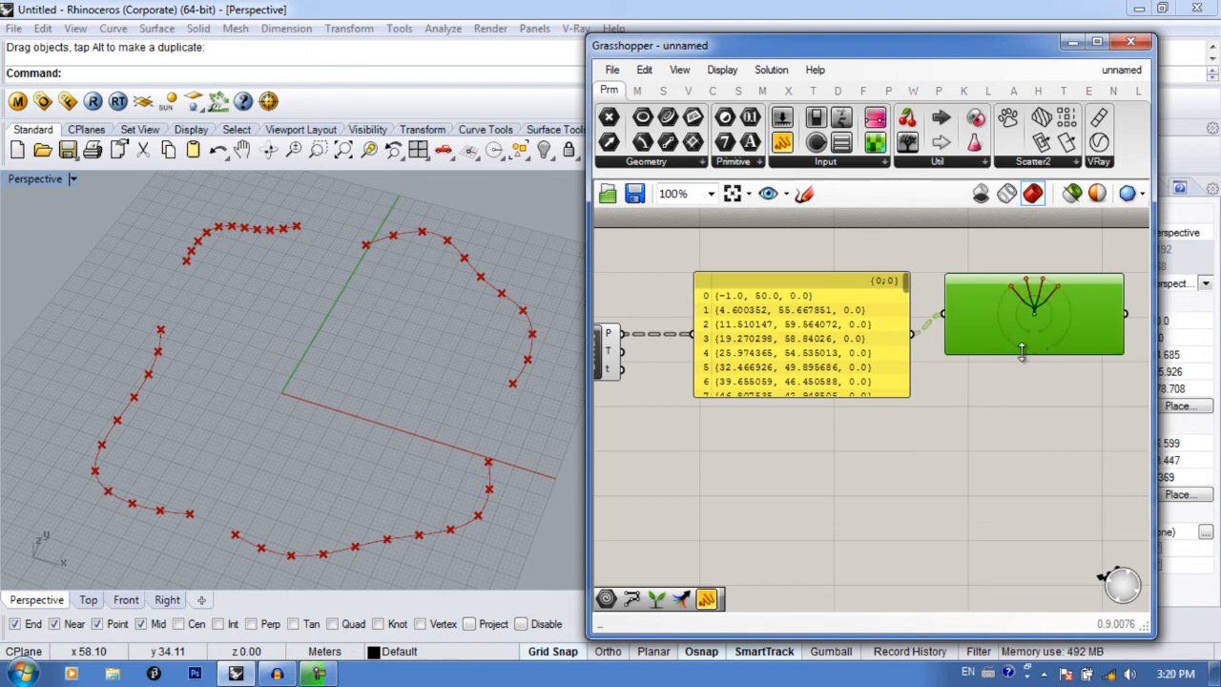
Step: Move the Panel and the Param Viewer higher on the canvas, leaving free space beside the Divide component
{"action": "scroll", "coordinate": [1049, 338], "scroll_direction": "up", "scroll_amount": 3}
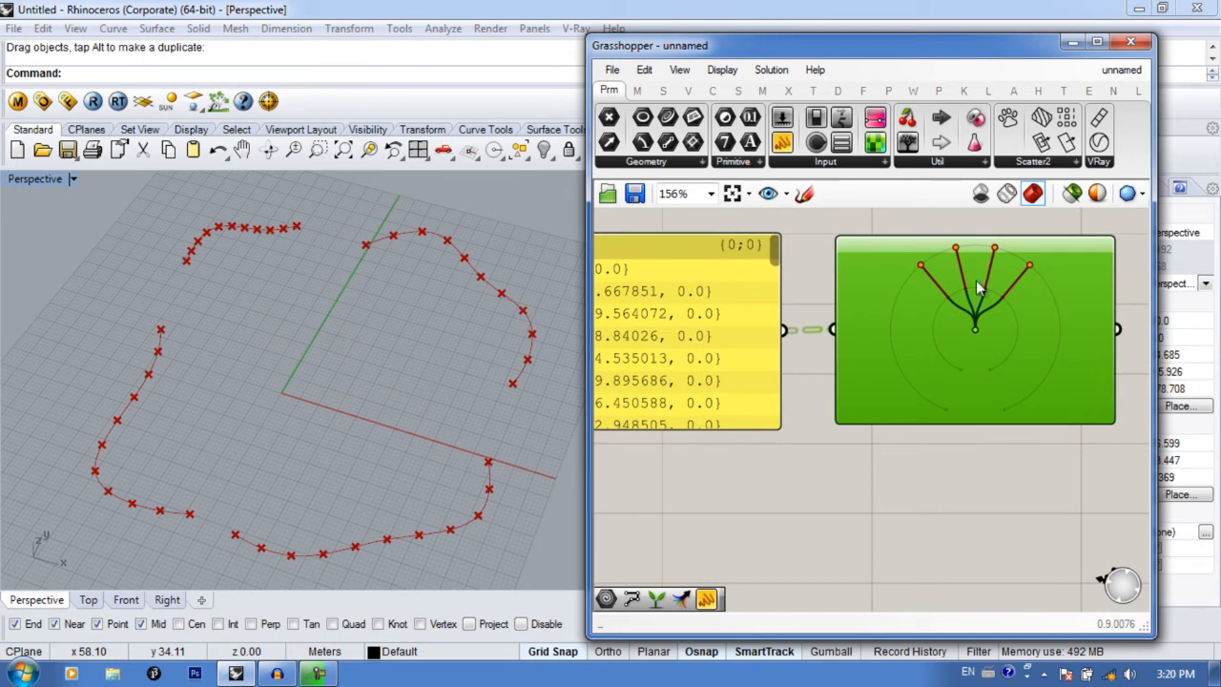
{"action": "right_click_drag", "start_coordinate": [958, 321], "coordinate": [941, 326]}
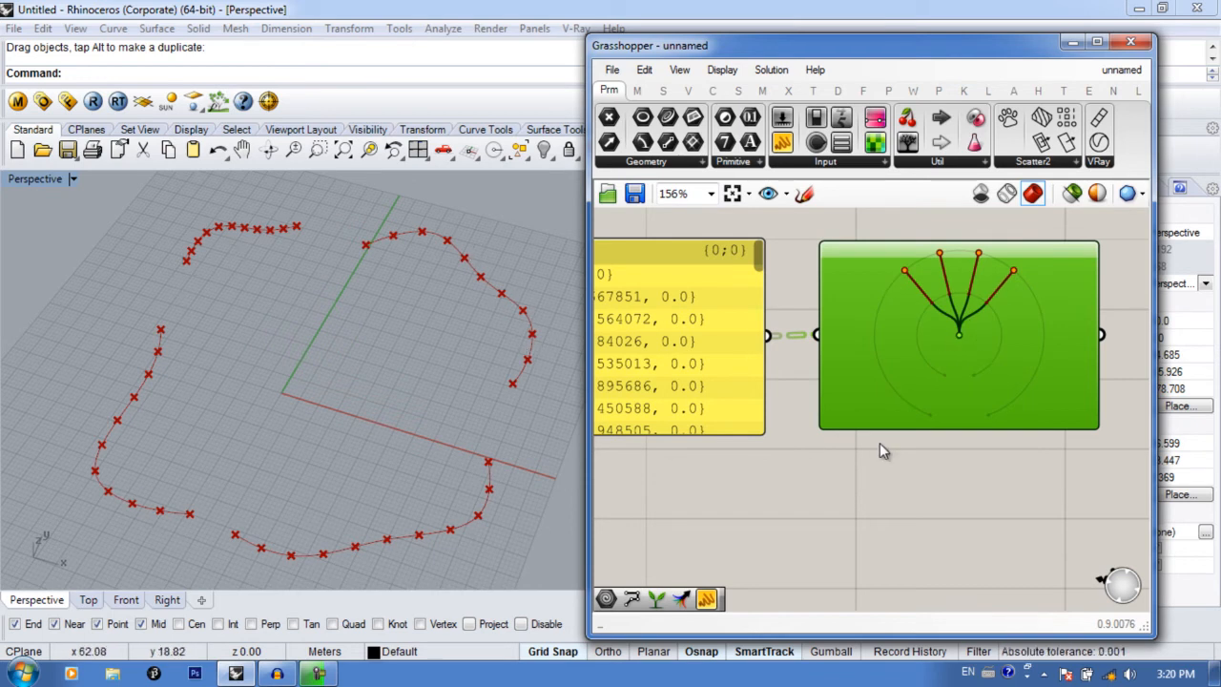
{"action": "scroll", "coordinate": [859, 446], "scroll_direction": "down", "scroll_amount": 3}
{"action": "right_click_drag", "start_coordinate": [921, 456], "coordinate": [1012, 423]}
{"action": "left_click_drag", "start_coordinate": [870, 372], "coordinate": [856, 301]}
{"action": "right_click_drag", "start_coordinate": [889, 347], "coordinate": [835, 440]}
{"action": "left_click_drag", "start_coordinate": [1003, 424], "coordinate": [987, 359]}
{"action": "left_click_drag", "start_coordinate": [840, 382], "coordinate": [840, 336]}
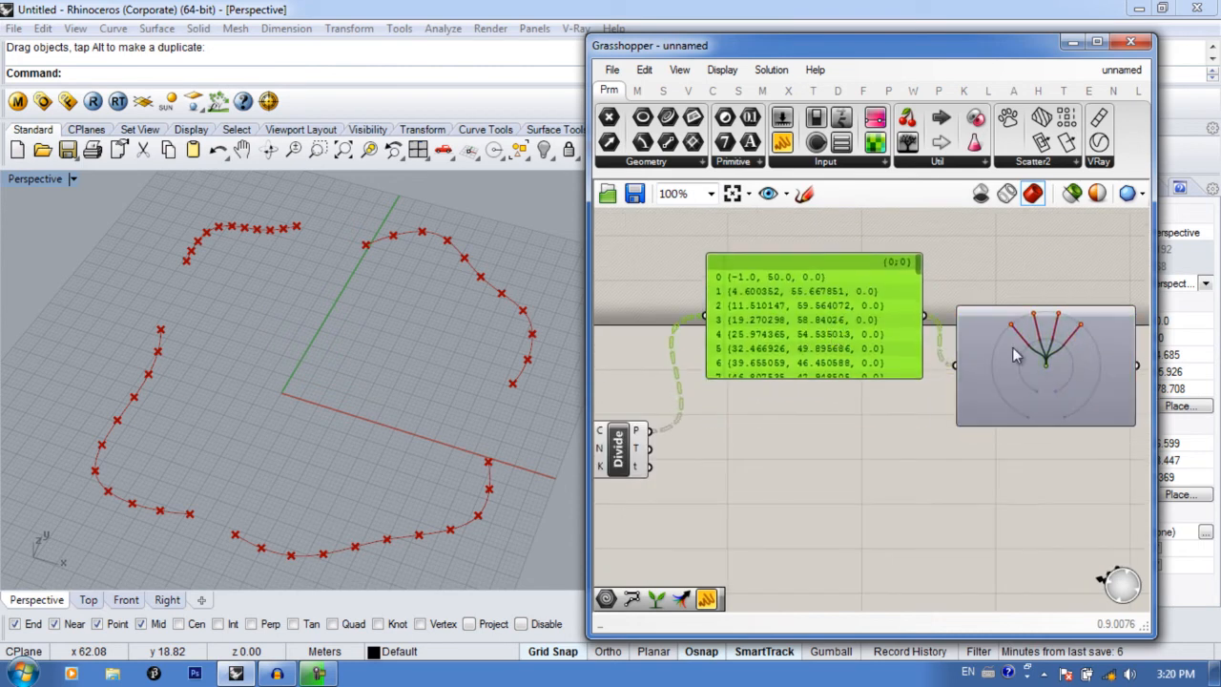
{"action": "left_click_drag", "start_coordinate": [1012, 347], "coordinate": [1012, 305]}
Step: Find the PolyLine component with the keyword "poly" and add it below the Panel
{"action": "right_click_drag", "start_coordinate": [758, 462], "coordinate": [847, 463]}
{"action": "double_click", "coordinate": [858, 492]}
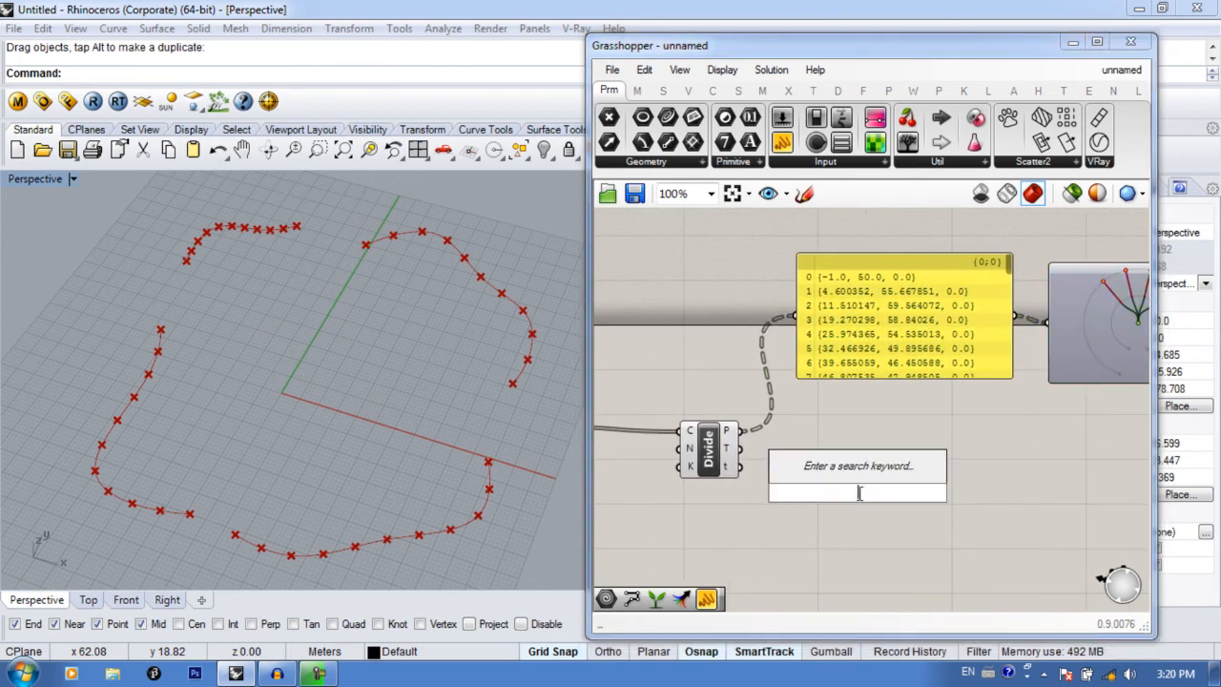
{"action": "type", "text": "poly"}
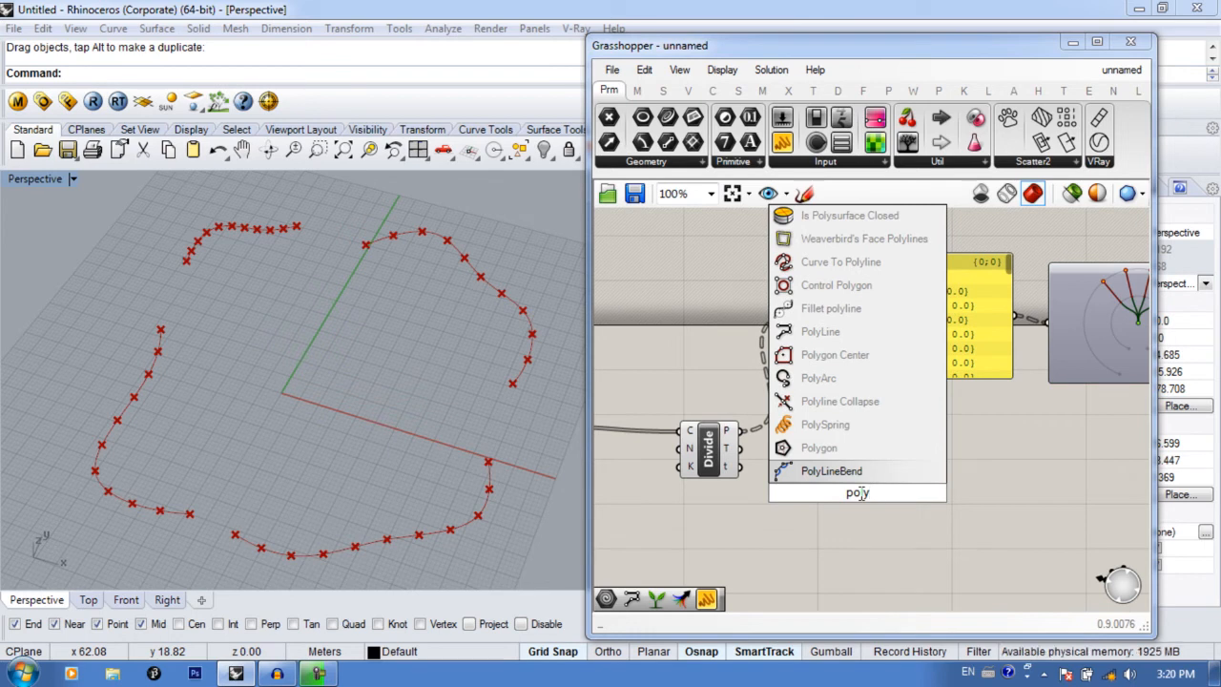
{"action": "key", "text": "Up"}
{"action": "key", "text": "Up"}
{"action": "key", "text": "Up"}
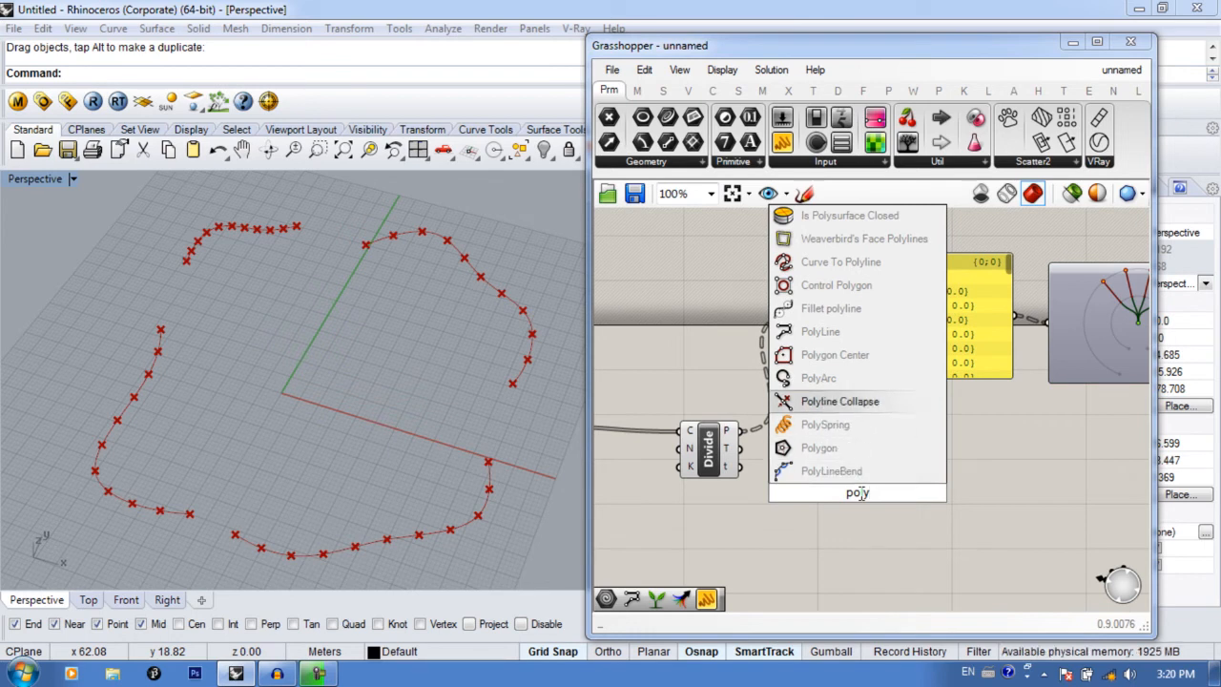
{"action": "key", "text": "Up"}
{"action": "key", "text": "Up"}
{"action": "key", "text": "Up"}
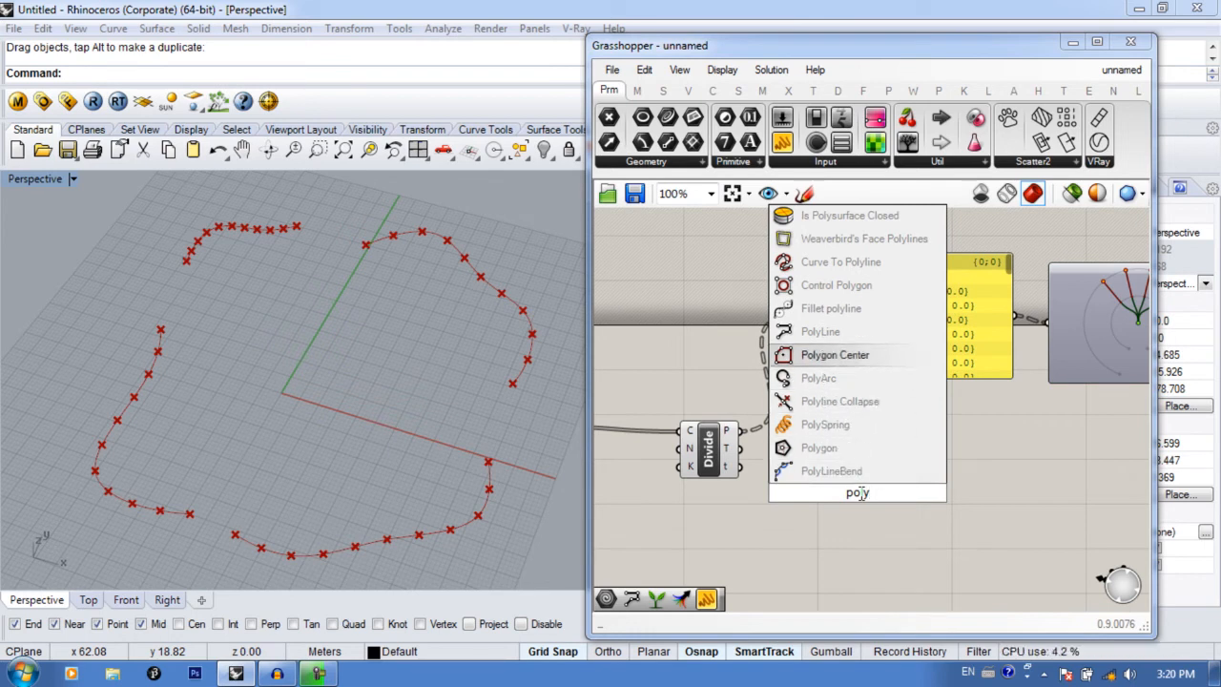
{"action": "key", "text": "Return"}
Step: Connect the Divide component's points output (P) to the PolyLine's vertices input (V)
{"action": "left_click_drag", "start_coordinate": [741, 430], "coordinate": [875, 473]}
{"action": "left_click_drag", "start_coordinate": [909, 486], "coordinate": [921, 477]}
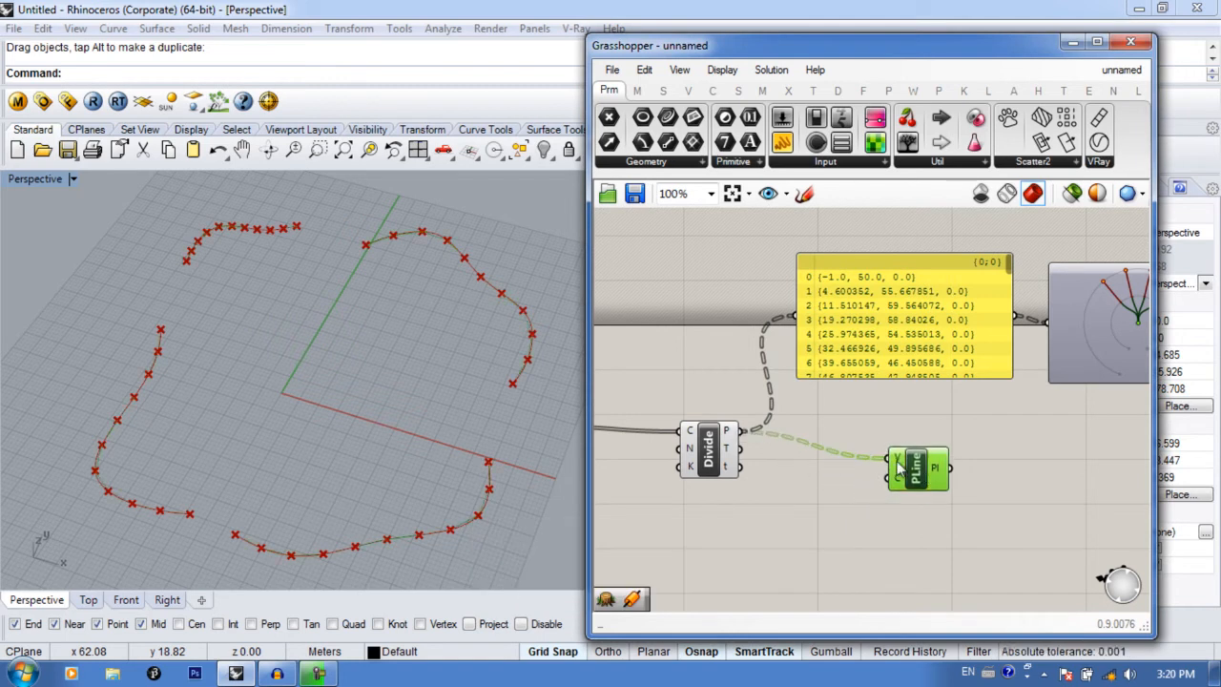
Step: Examine the polylines in the perspective view, comparing them with the original curves and their division points
{"action": "right_click_drag", "start_coordinate": [835, 485], "coordinate": [872, 474]}
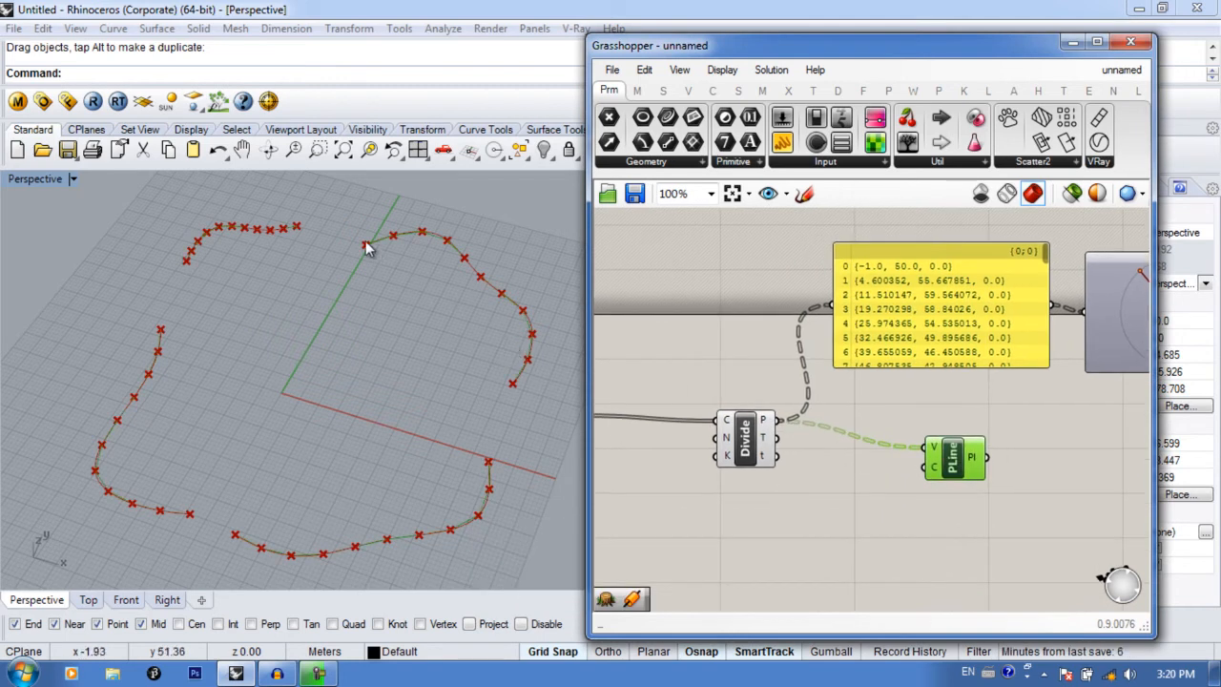
{"action": "scroll", "coordinate": [496, 353], "scroll_direction": "up", "scroll_amount": 6}
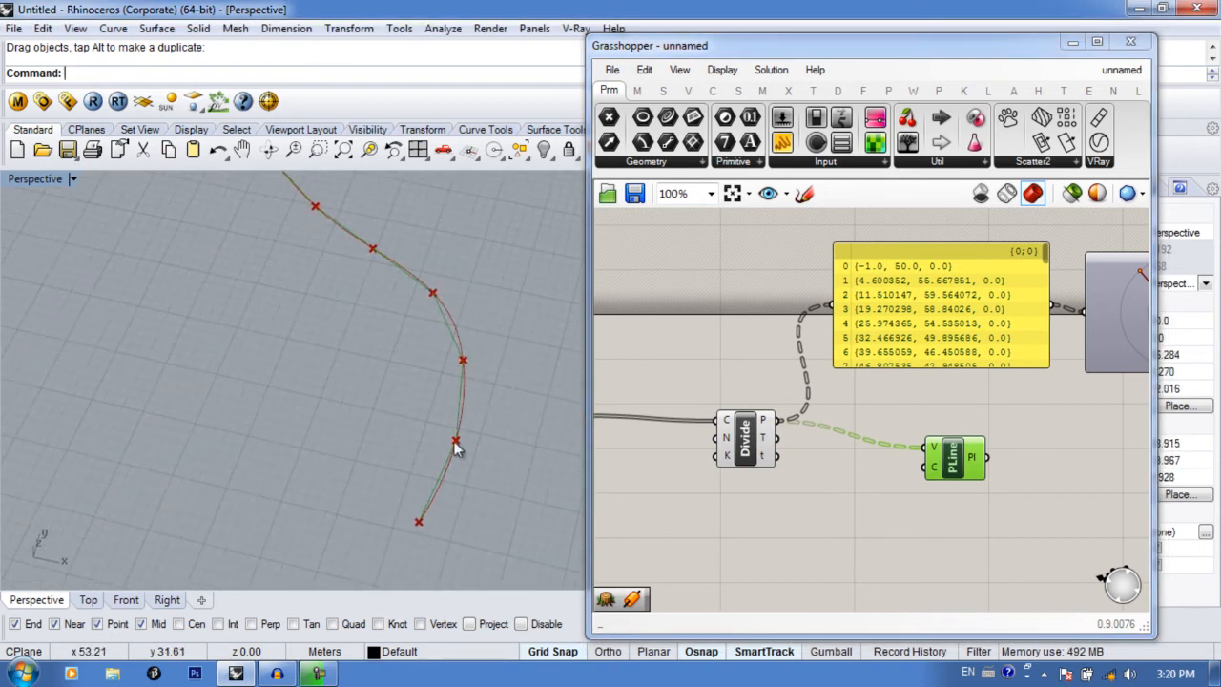
{"action": "left_click_drag", "start_coordinate": [980, 479], "coordinate": [987, 477]}
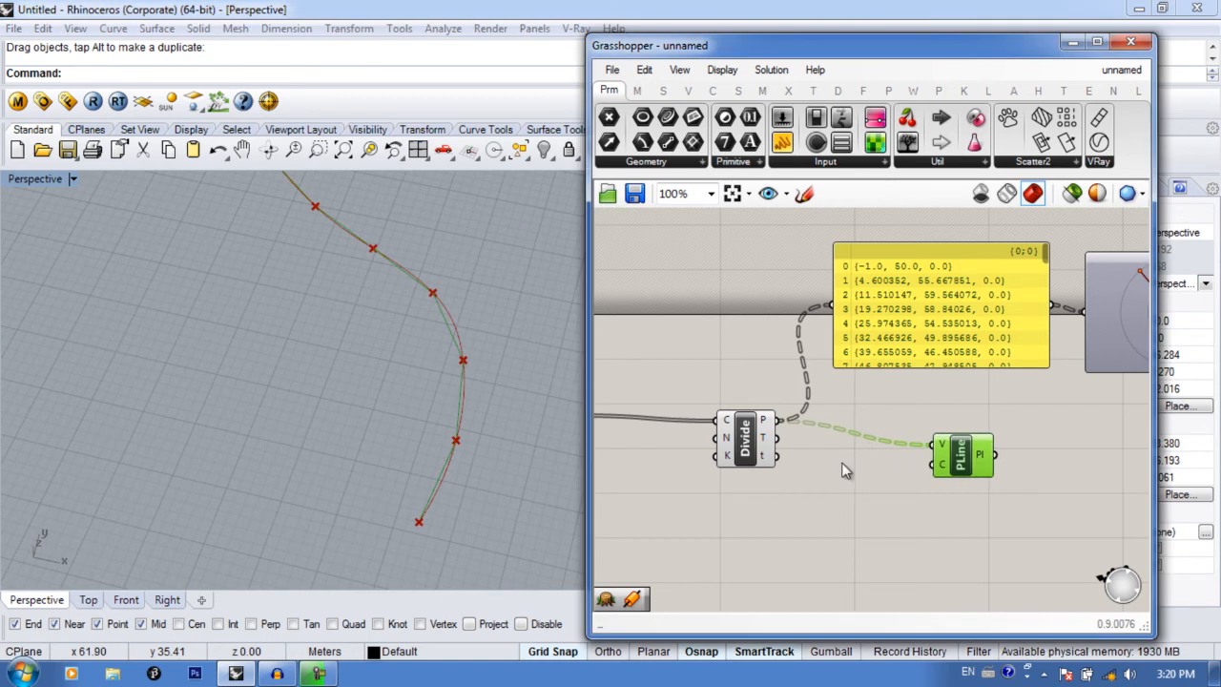
{"action": "scroll", "coordinate": [466, 461], "scroll_direction": "down", "scroll_amount": 3}
{"action": "right_click_drag", "start_coordinate": [413, 511], "coordinate": [508, 341], "text": "shift"}
{"action": "right_click_drag", "start_coordinate": [420, 534], "coordinate": [448, 408], "text": "shift"}
{"action": "scroll", "coordinate": [475, 477], "scroll_direction": "down", "scroll_amount": 4}
{"action": "right_click_drag", "start_coordinate": [723, 473], "coordinate": [793, 455]}
{"action": "scroll", "coordinate": [793, 455], "scroll_direction": "up", "scroll_amount": 3}
{"action": "right_click_drag", "start_coordinate": [547, 334], "coordinate": [499, 376]}
{"action": "scroll", "coordinate": [499, 377], "scroll_direction": "down", "scroll_amount": 2}
{"action": "right_click_drag", "start_coordinate": [825, 413], "coordinate": [835, 391]}
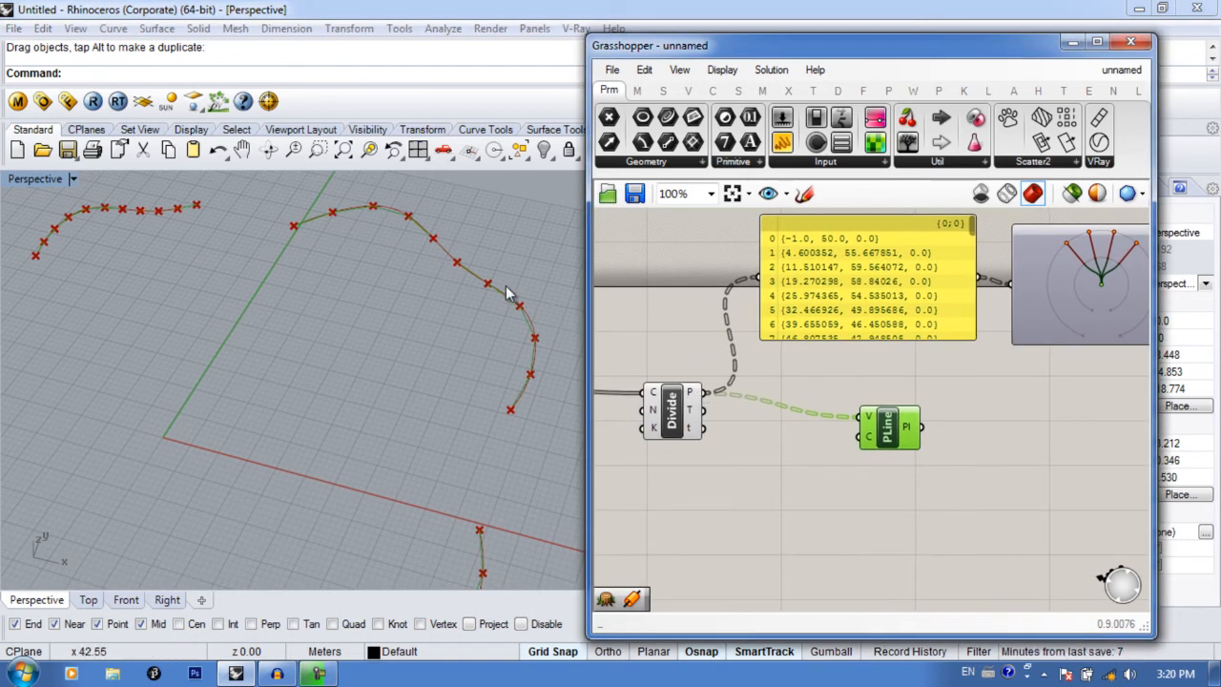
{"action": "scroll", "coordinate": [453, 353], "scroll_direction": "down", "scroll_amount": 4}
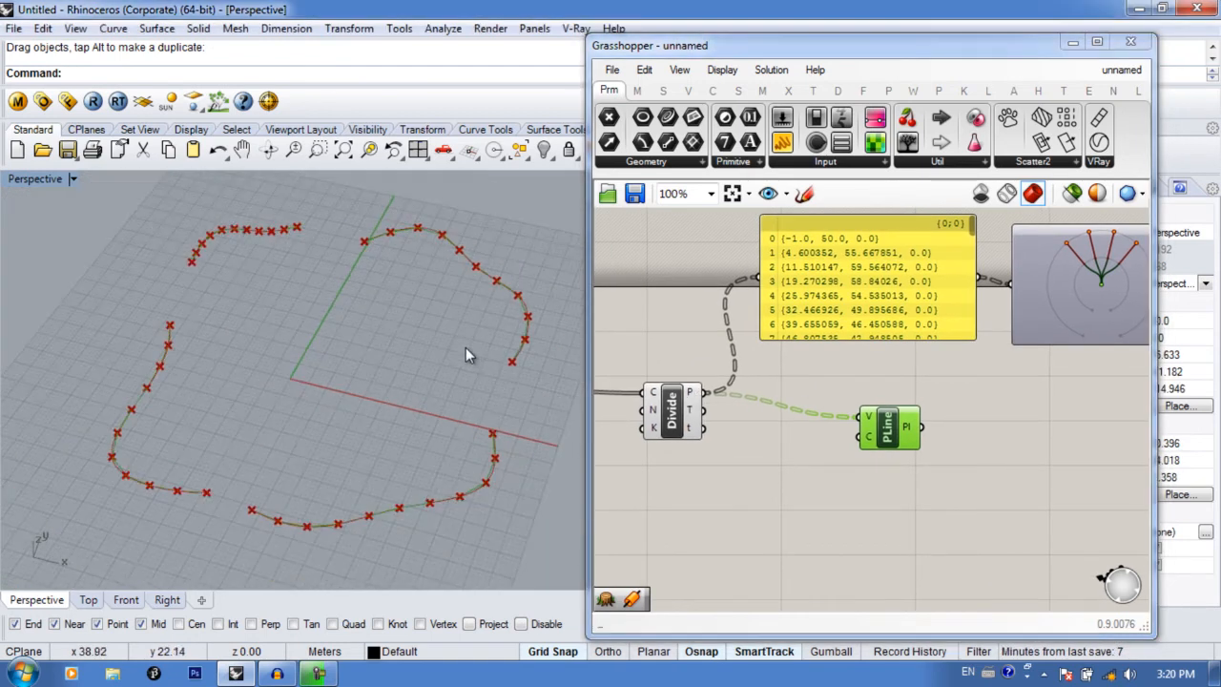
{"action": "right_click_drag", "start_coordinate": [858, 447], "coordinate": [859, 435]}
{"action": "left_click_drag", "start_coordinate": [887, 428], "coordinate": [901, 429]}
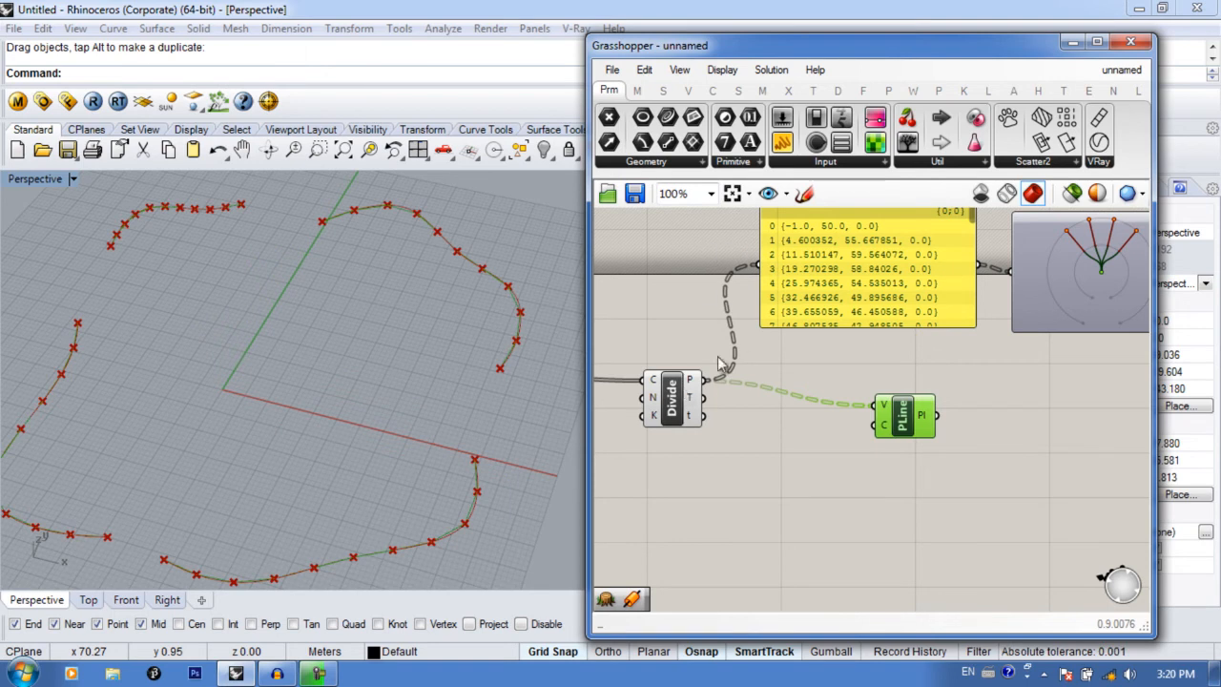
Step: Inspect the Draw Fancy Wires display setting and the wires running from Divide to the Panel and PolyLine
{"action": "right_click_drag", "start_coordinate": [759, 303], "coordinate": [772, 325]}
{"action": "mouse_move", "coordinate": [694, 410]}
{"action": "left_mouse_down"}
{"action": "mouse_move", "coordinate": [687, 387]}
{"action": "mouse_move", "coordinate": [682, 405]}
{"action": "left_mouse_up"}
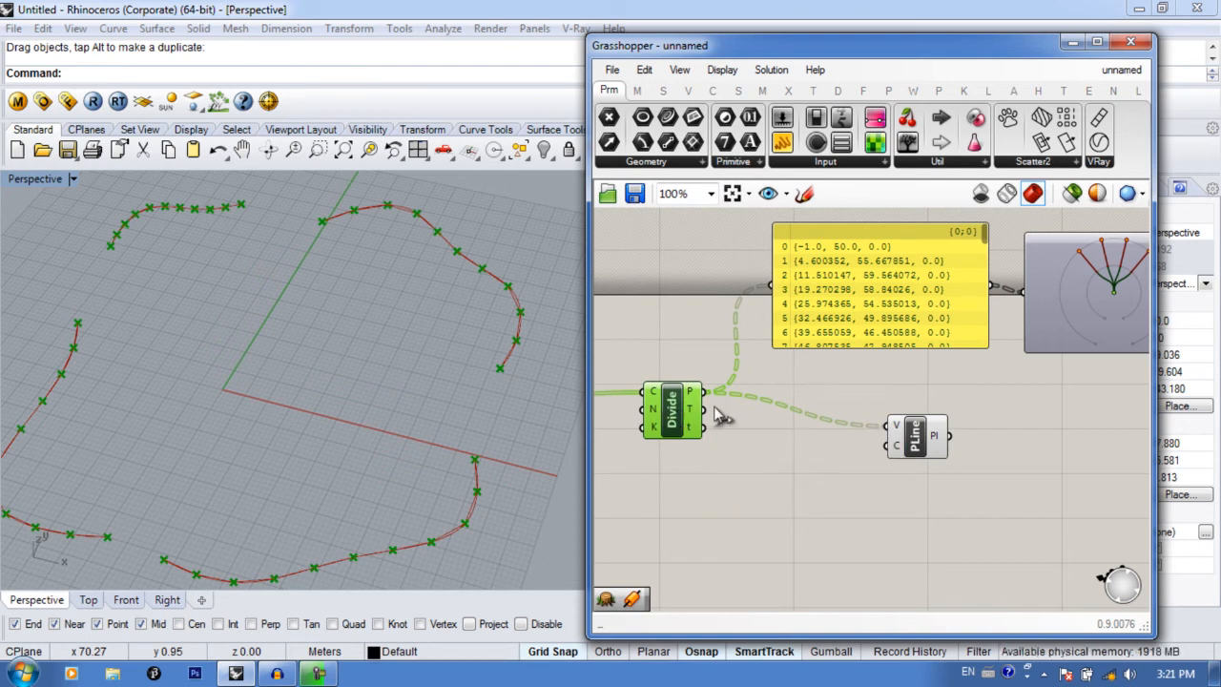
{"action": "left_click", "coordinate": [722, 69]}
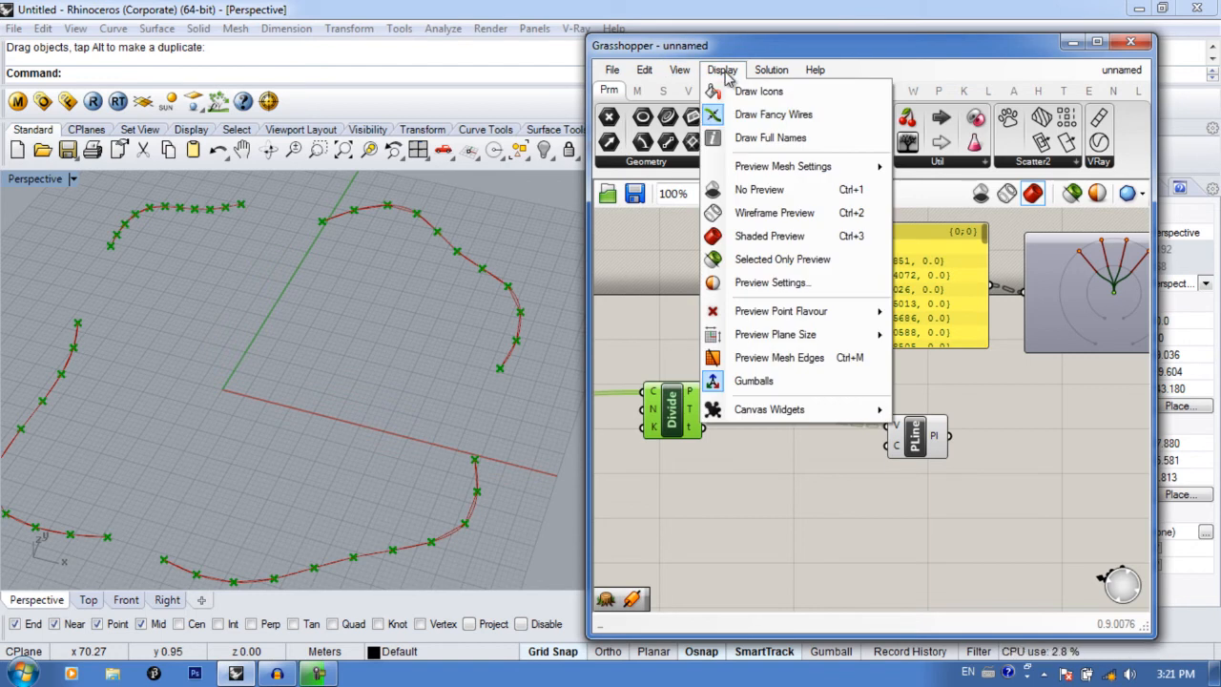
{"action": "left_click", "coordinate": [772, 114]}
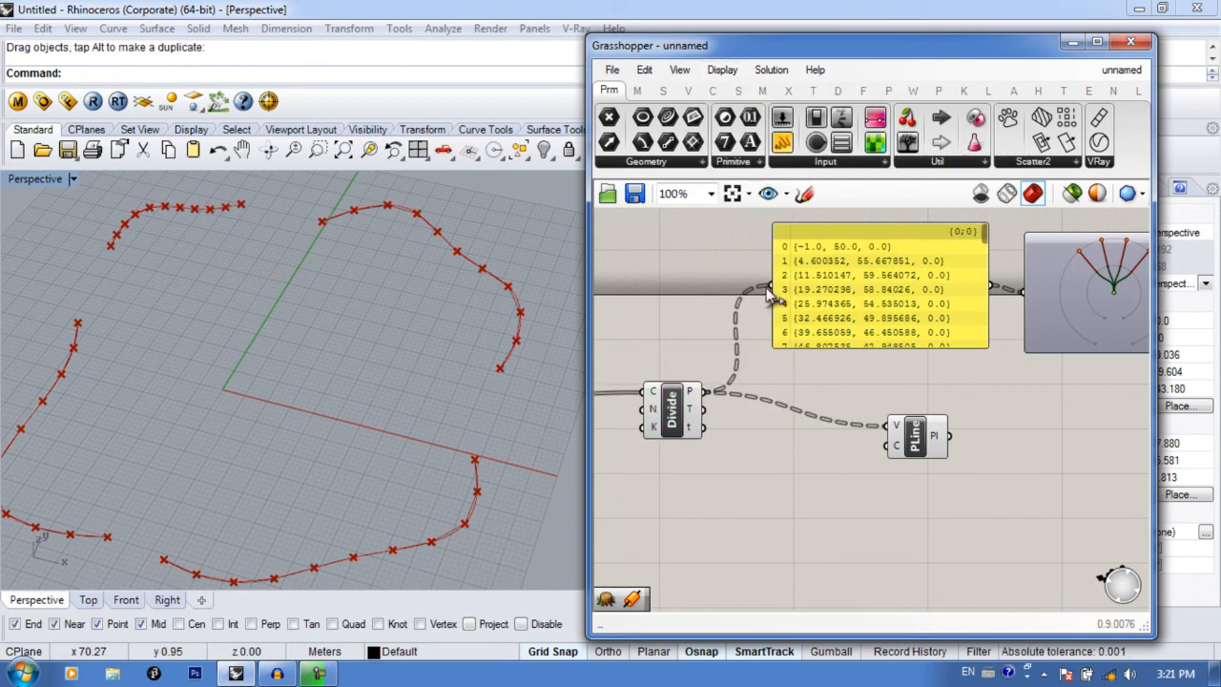
{"action": "right_click_drag", "start_coordinate": [828, 444], "coordinate": [796, 420]}
{"action": "mouse_move", "coordinate": [878, 416]}
{"action": "left_mouse_down"}
{"action": "mouse_move", "coordinate": [848, 420]}
{"action": "mouse_move", "coordinate": [869, 420]}
{"action": "left_mouse_up"}
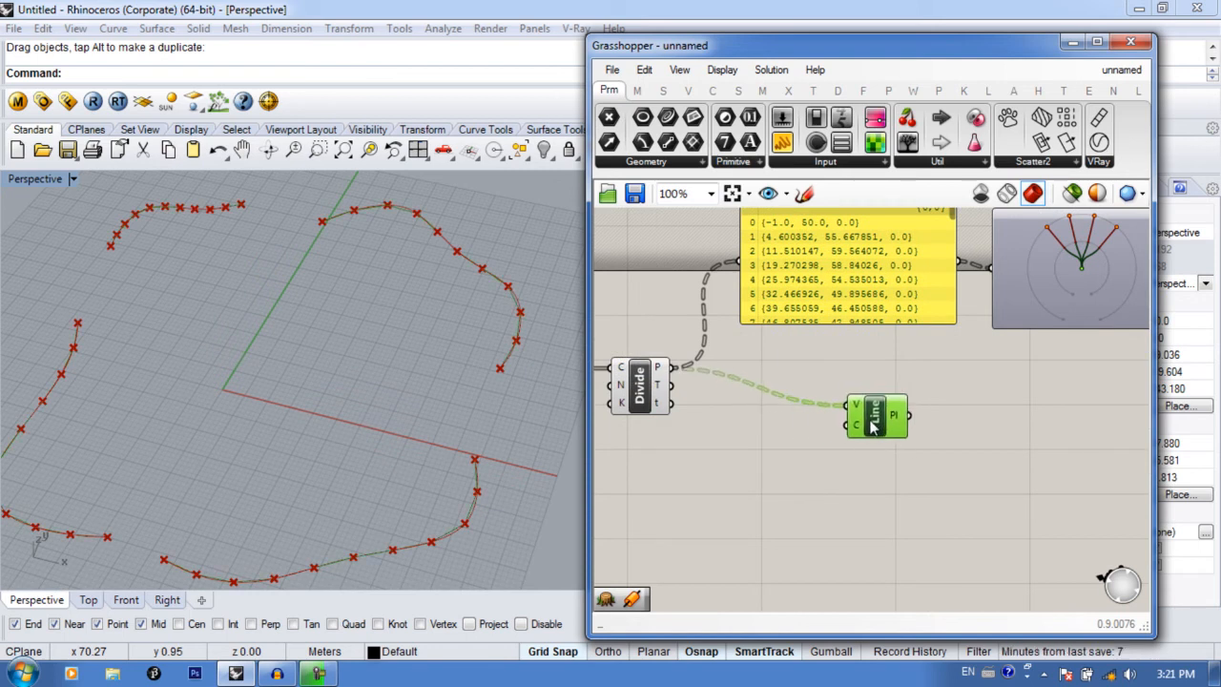
Step: Add a Flatten Tree component between the Divide and PolyLine components
{"action": "right_click_drag", "start_coordinate": [402, 326], "coordinate": [381, 360]}
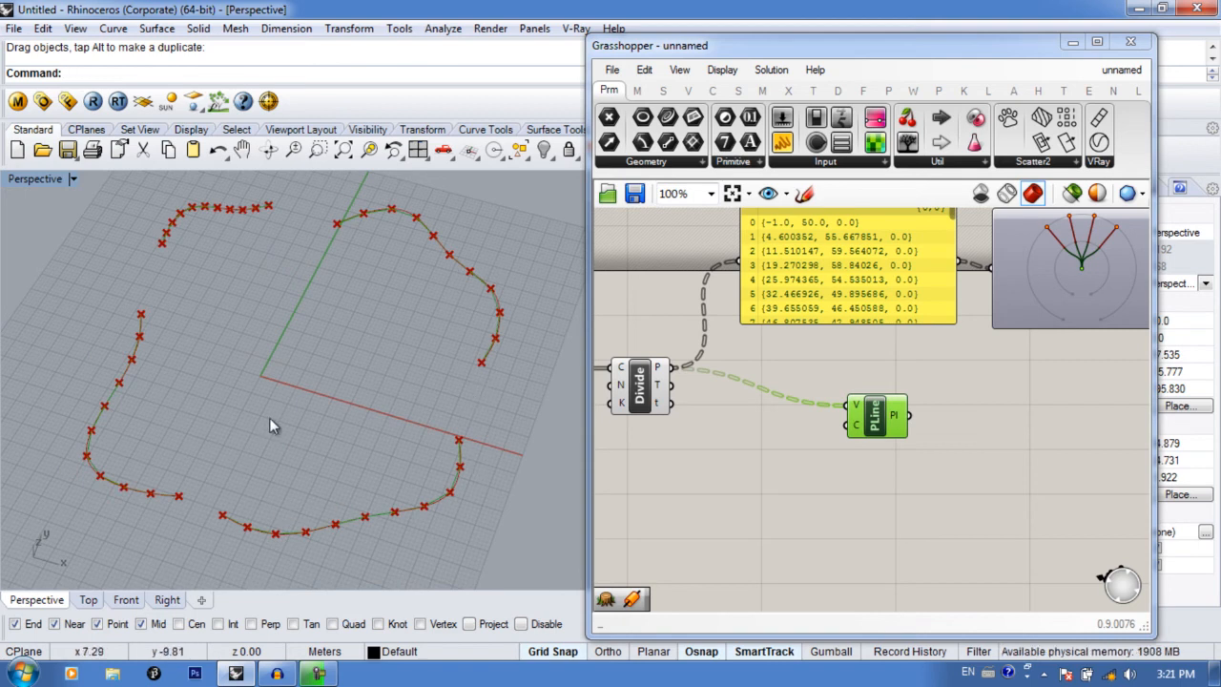
{"action": "right_click_drag", "start_coordinate": [772, 466], "coordinate": [816, 466]}
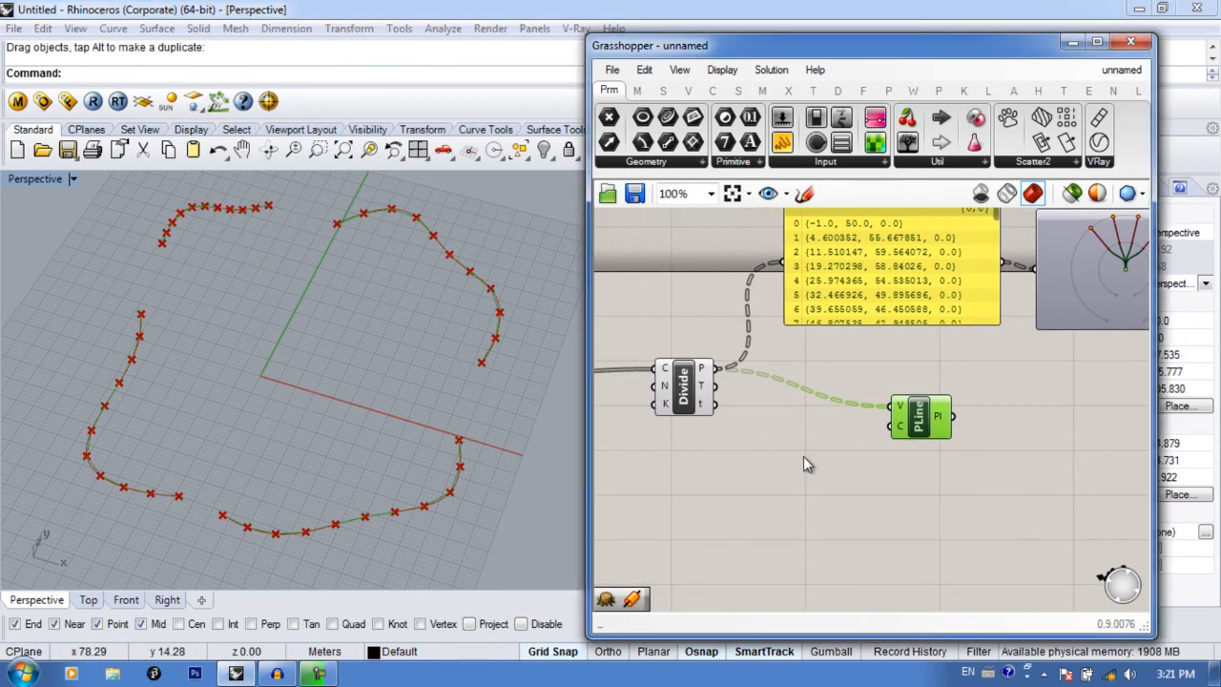
{"action": "double_click", "coordinate": [803, 456]}
{"action": "type", "text": "flatte"}
{"action": "key", "text": "Up"}
{"action": "key", "text": "Down"}
{"action": "key", "text": "Return"}
Step: Route the Divide's points output through Flatten Tree into the PolyLine's vertices input, and space the PolyLine farther away
{"action": "left_click_drag", "start_coordinate": [718, 369], "coordinate": [895, 405]}
{"action": "left_click_drag", "start_coordinate": [918, 416], "coordinate": [966, 413]}
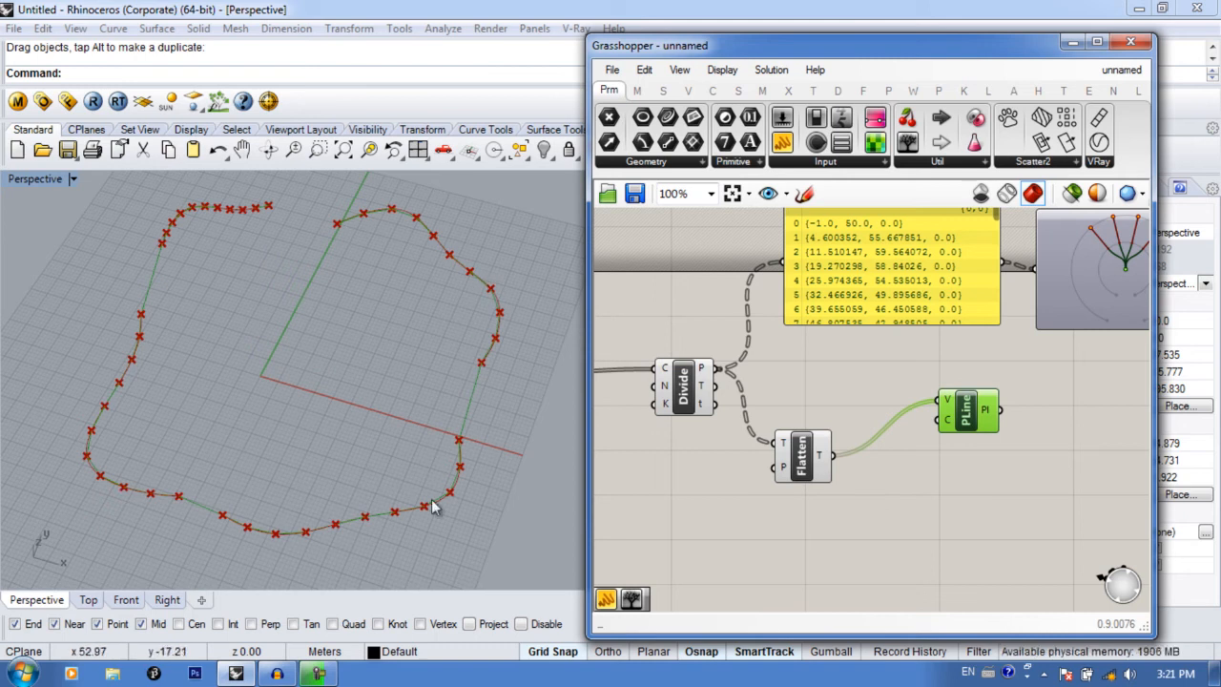
{"action": "left_click_drag", "start_coordinate": [973, 412], "coordinate": [1004, 412]}
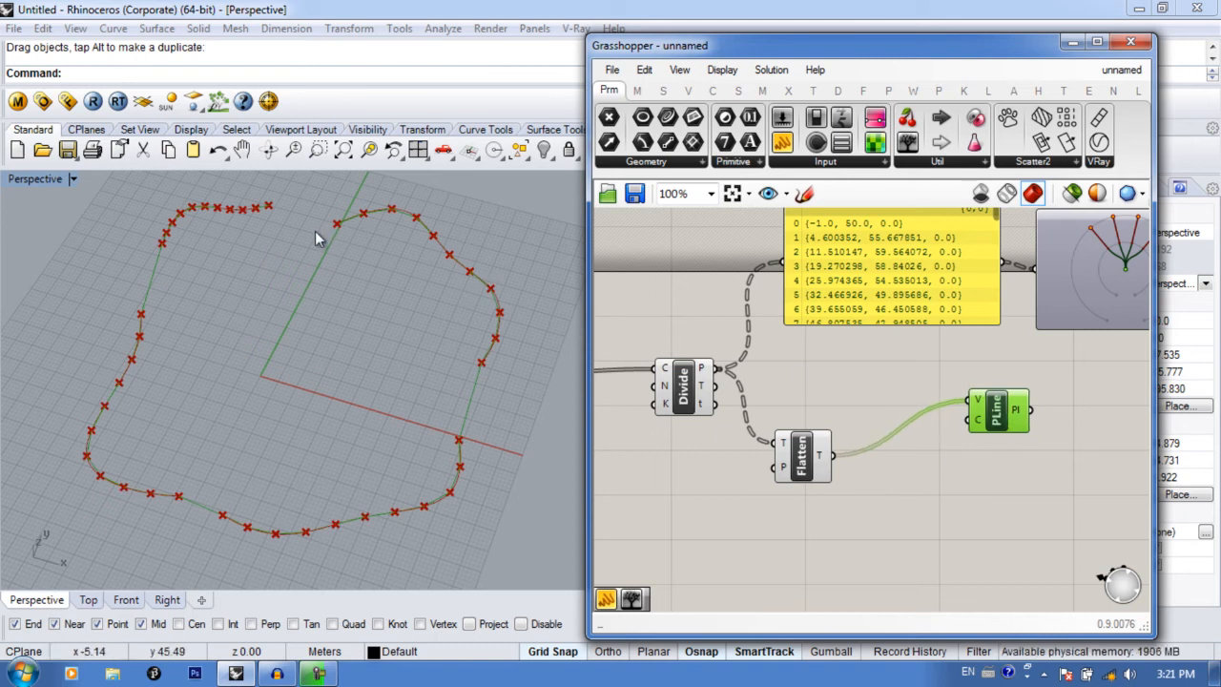
Step: Set the PolyLine's closed input (C) to True
{"action": "right_click", "coordinate": [985, 429]}
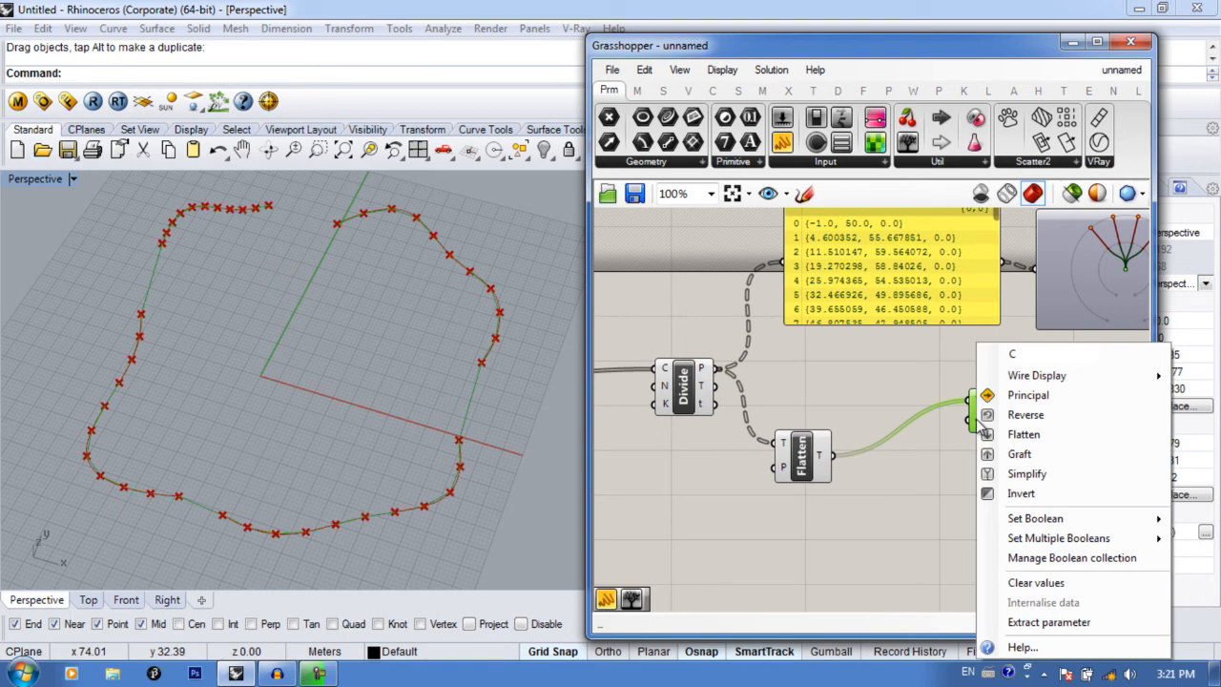
{"action": "mouse_move", "coordinate": [994, 522]}
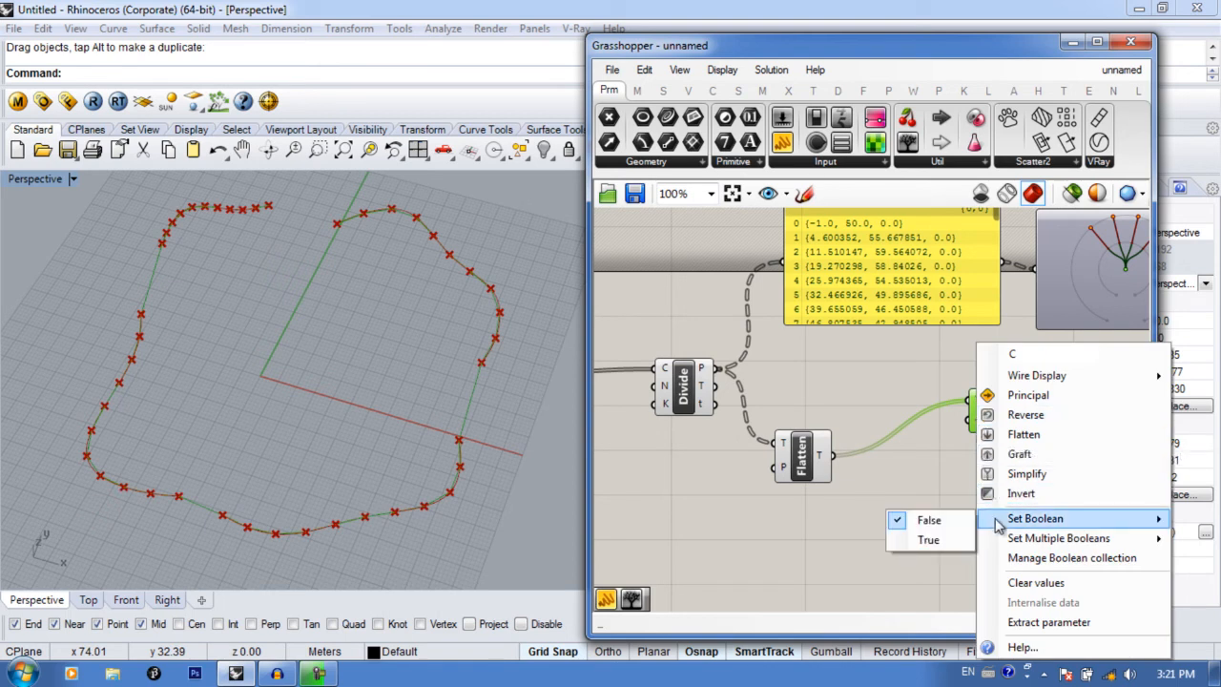
{"action": "left_click", "coordinate": [927, 540]}
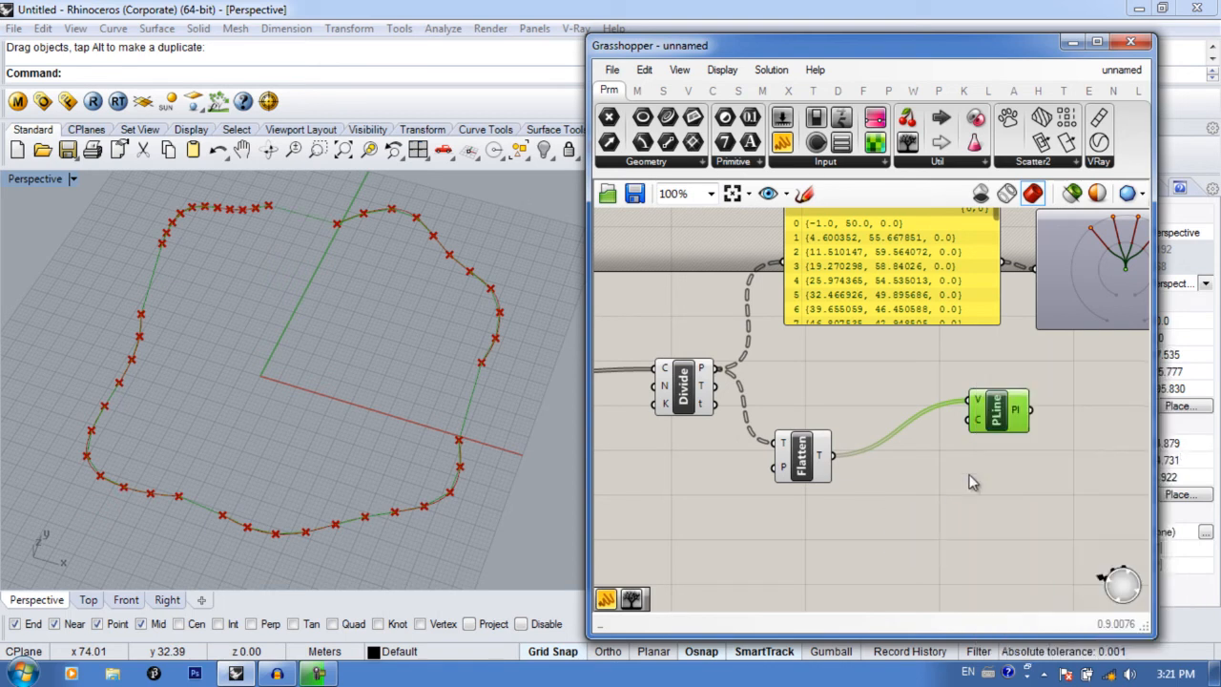
{"action": "right_click_drag", "start_coordinate": [952, 496], "coordinate": [895, 496]}
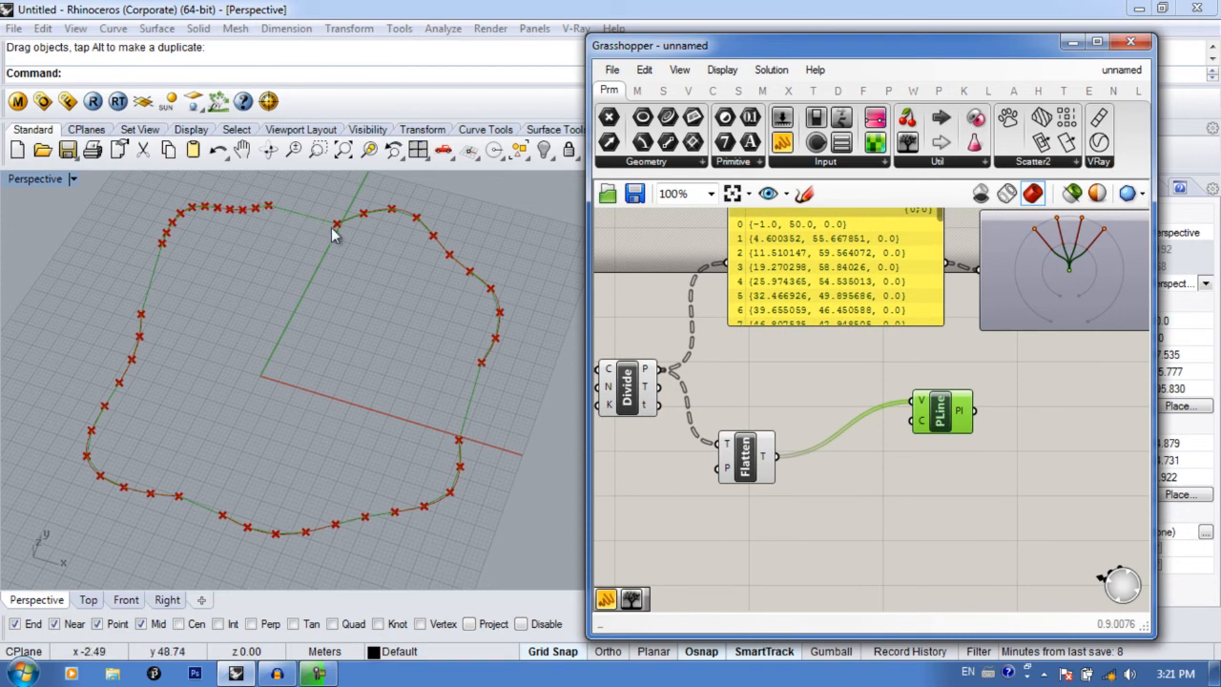
Step: Delete the Flatten Tree component and wire the Divide's points output directly to the PolyLine's vertices input
{"action": "left_click_drag", "start_coordinate": [928, 440], "coordinate": [947, 441]}
{"action": "left_click", "coordinate": [754, 456]}
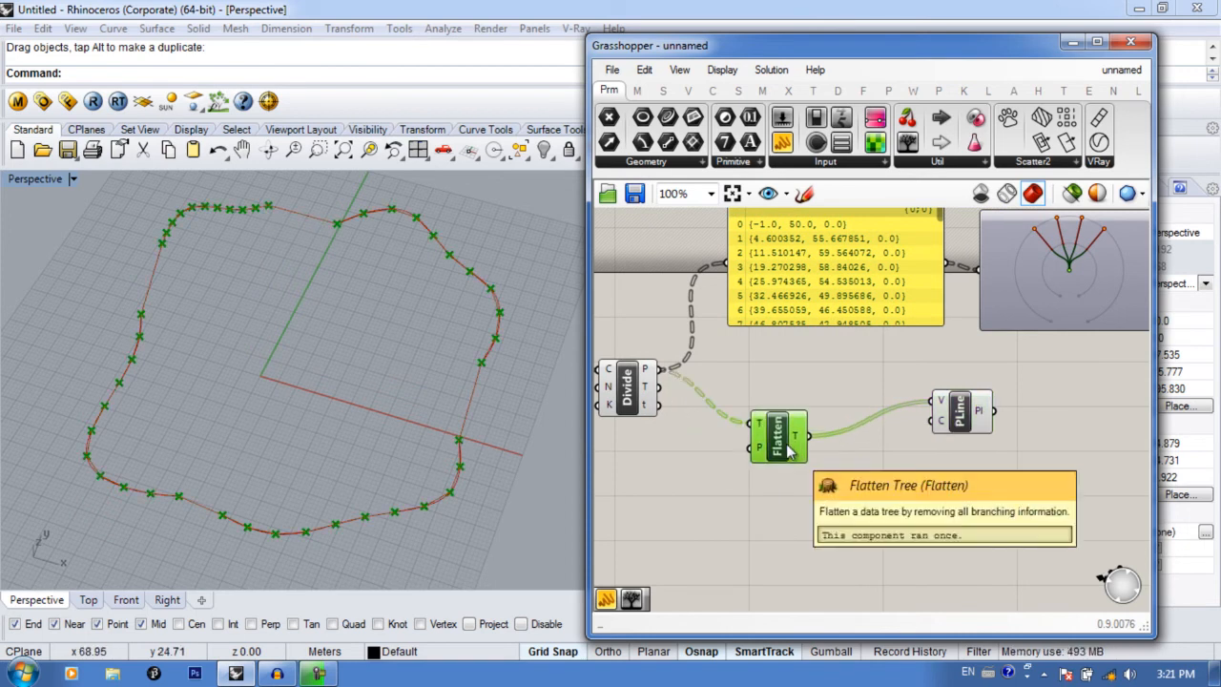
{"action": "key", "text": "Delete"}
{"action": "right_click_drag", "start_coordinate": [781, 442], "coordinate": [784, 467]}
{"action": "left_click", "coordinate": [728, 430]}
{"action": "left_click_drag", "start_coordinate": [935, 428], "coordinate": [652, 393]}
{"action": "left_click_drag", "start_coordinate": [964, 434], "coordinate": [894, 431]}
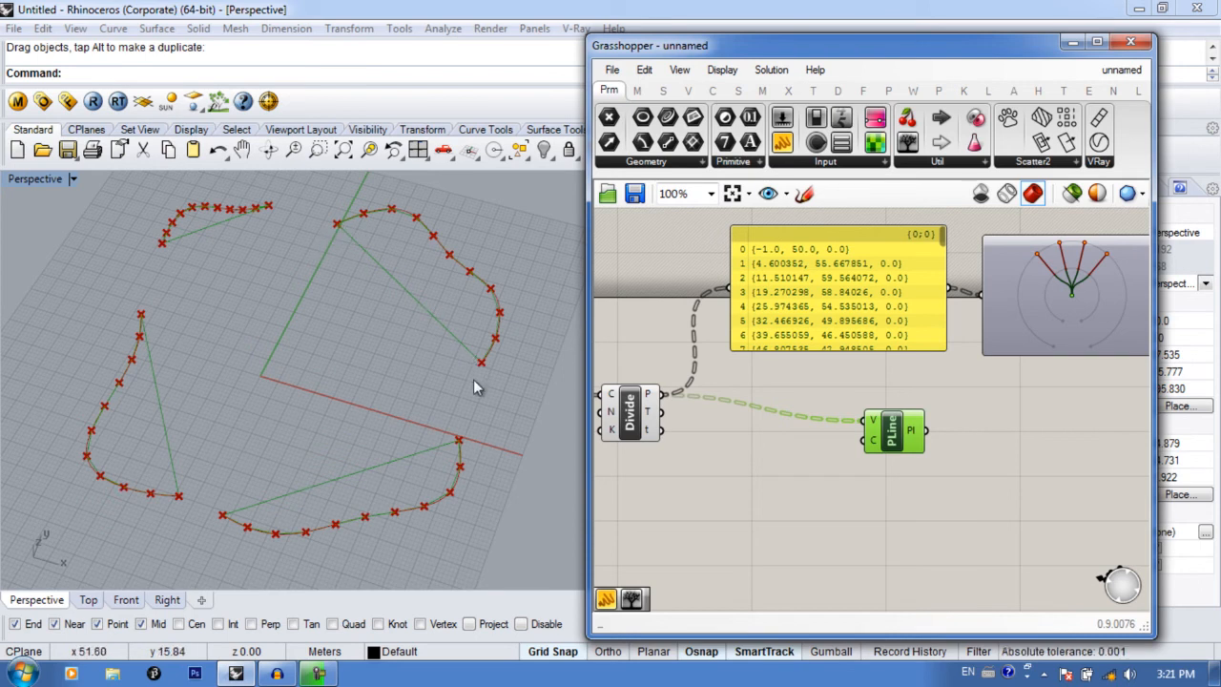
Step: Enable Flatten on the Divide's points output and on the PolyLine's vertices input
{"action": "right_click_drag", "start_coordinate": [872, 509], "coordinate": [879, 499]}
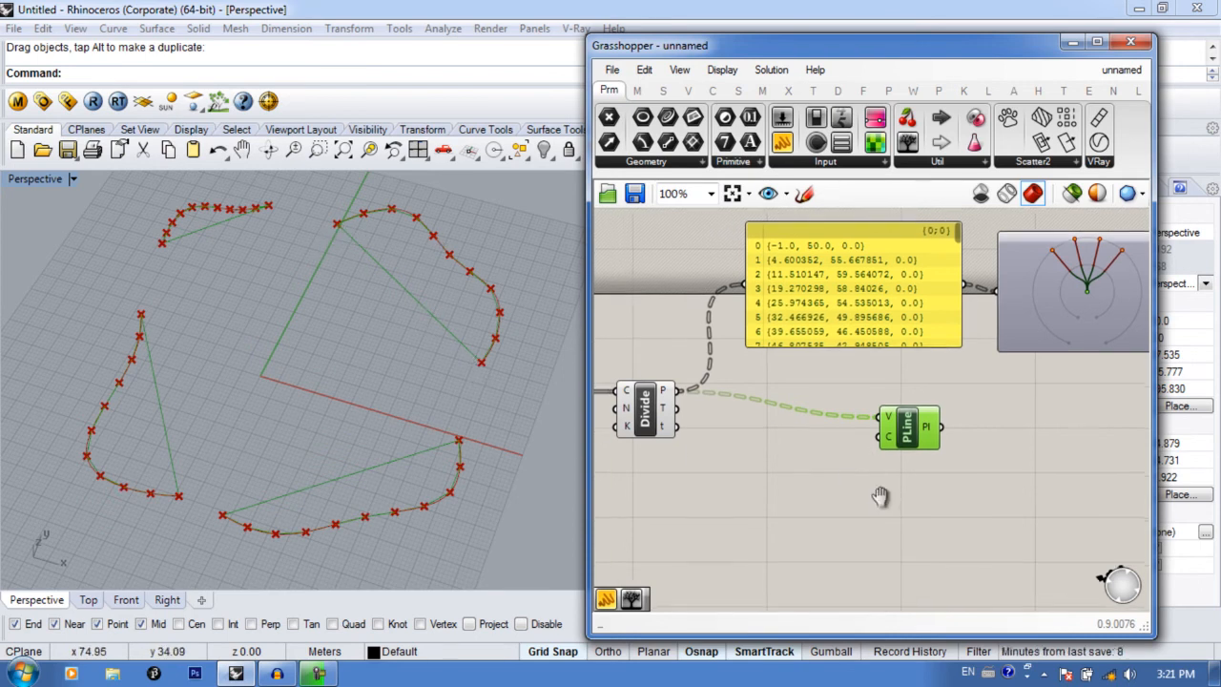
{"action": "right_click", "coordinate": [657, 385]}
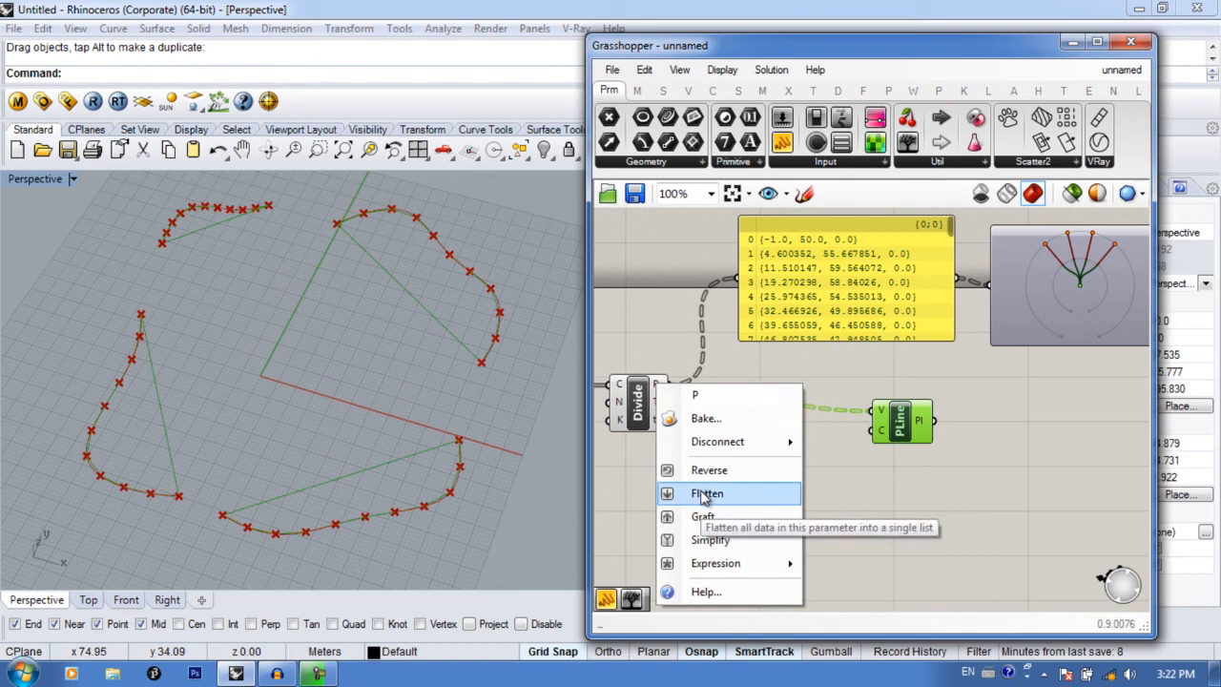
{"action": "left_click", "coordinate": [706, 493]}
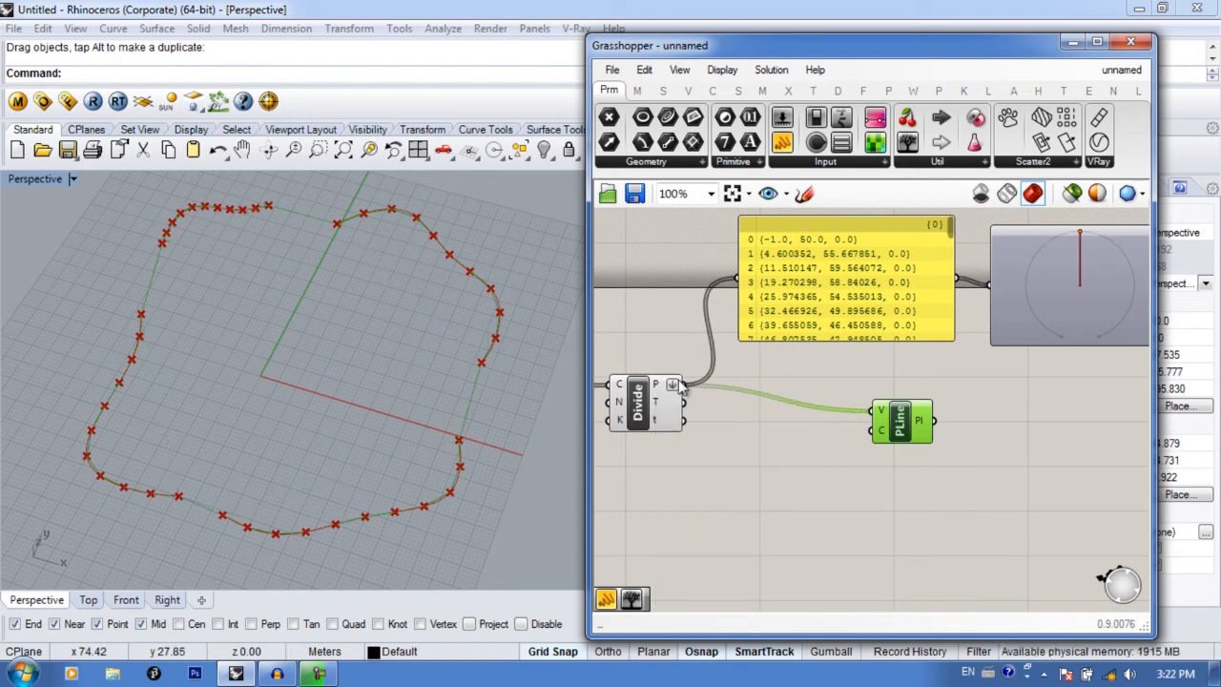
{"action": "right_click", "coordinate": [888, 417]}
{"action": "left_click", "coordinate": [902, 419]}
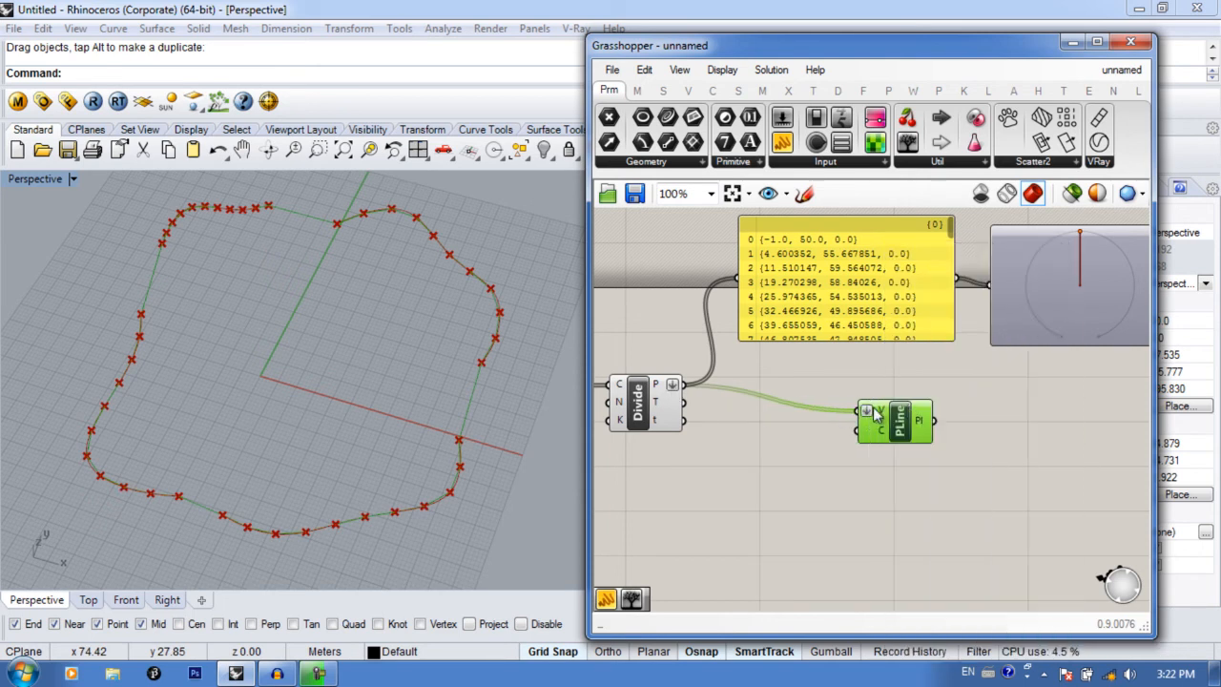
Step: Turn off Flatten on the PolyLine's vertices input and on the Divide's points output
{"action": "right_click", "coordinate": [876, 412]}
{"action": "left_click", "coordinate": [902, 395]}
{"action": "right_click", "coordinate": [669, 384]}
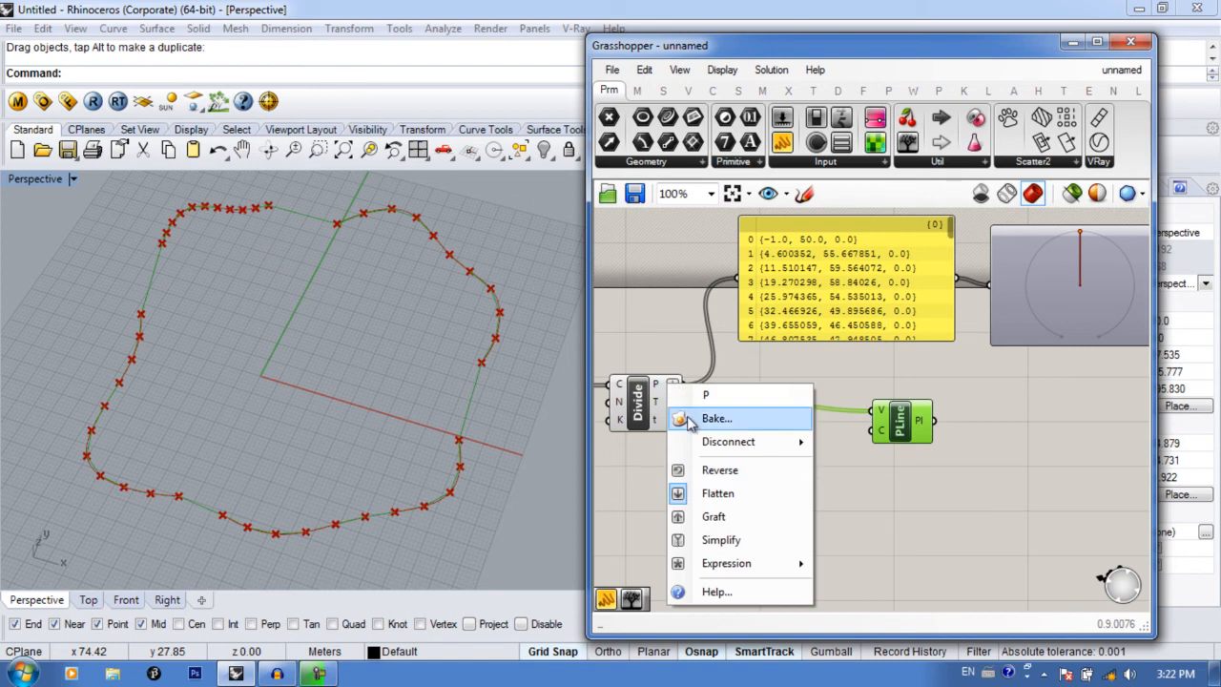
{"action": "left_click", "coordinate": [717, 494]}
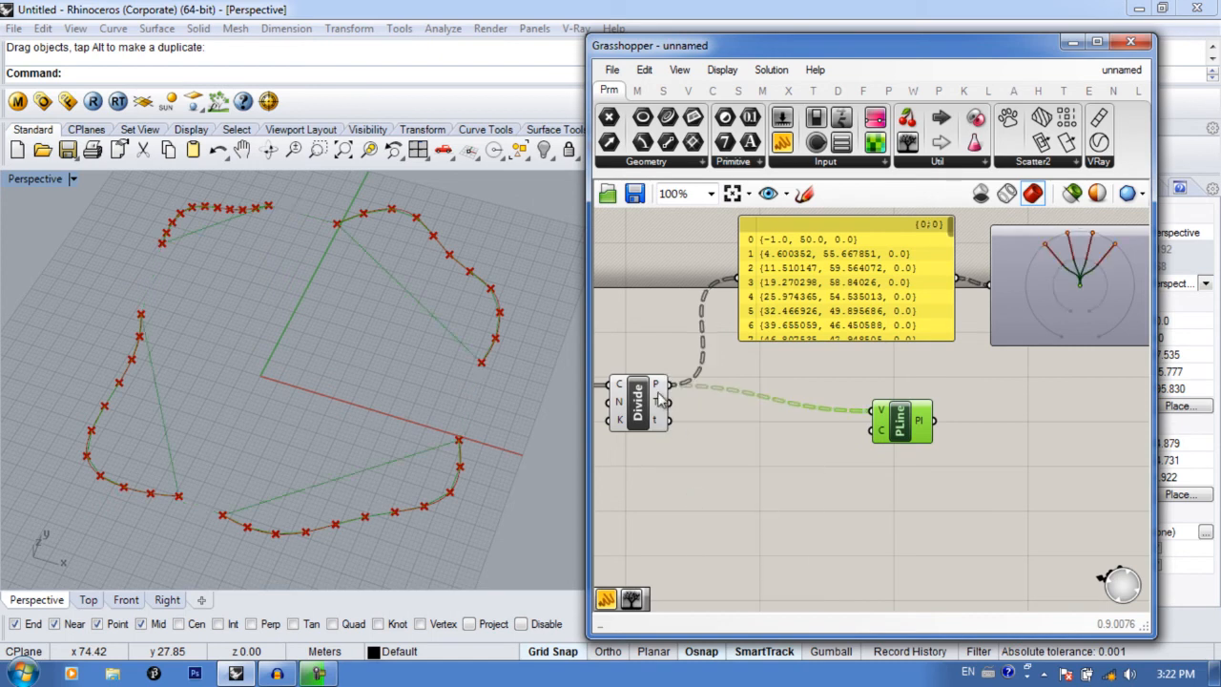
Step: Enable Flatten on the PolyLine's vertices input and move the PolyLine farther from the Divide component
{"action": "right_click", "coordinate": [884, 413]}
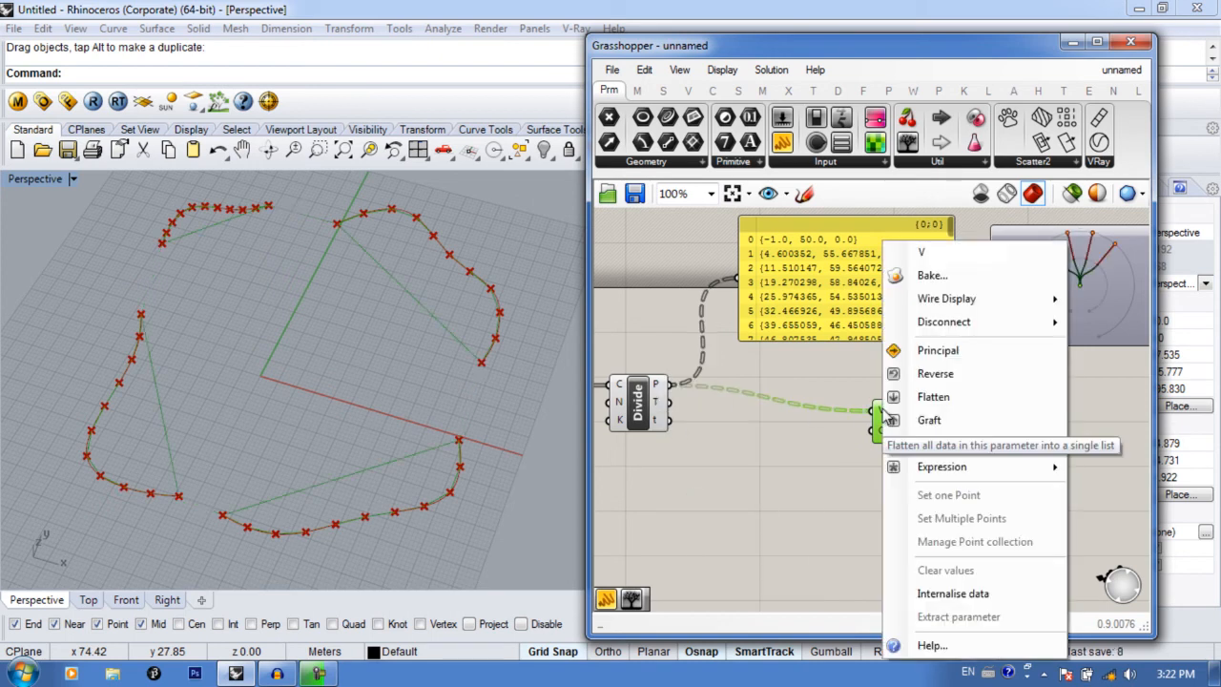
{"action": "left_click", "coordinate": [933, 396]}
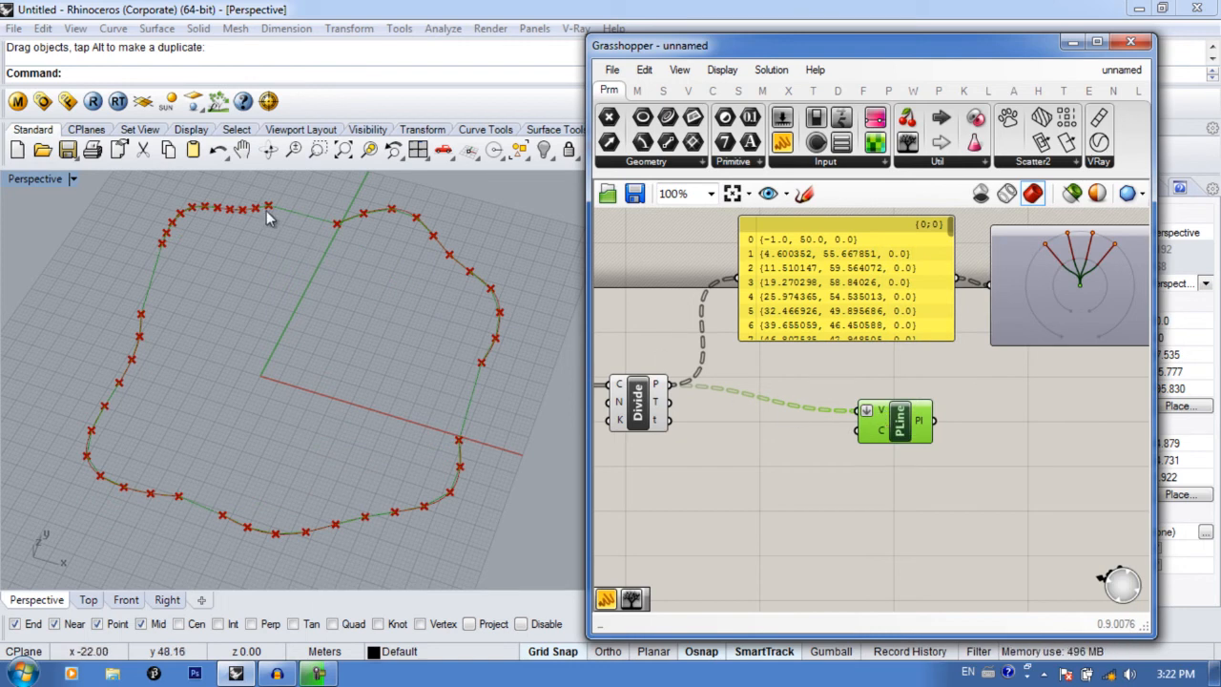
{"action": "right_click_drag", "start_coordinate": [854, 445], "coordinate": [885, 493]}
{"action": "left_click_drag", "start_coordinate": [925, 367], "coordinate": [925, 338]}
{"action": "right_click_drag", "start_coordinate": [905, 436], "coordinate": [911, 404]}
{"action": "left_click_drag", "start_coordinate": [942, 451], "coordinate": [983, 458]}
Step: Insert a Flatten Tree component between the Divide's points output and the PolyLine's vertices input, and turn off Flatten on that input
{"action": "left_click", "coordinate": [840, 448]}
{"action": "double_click", "coordinate": [839, 448]}
{"action": "key", "text": "Escape"}
{"action": "double_click", "coordinate": [840, 475]}
{"action": "type", "text": "flip"}
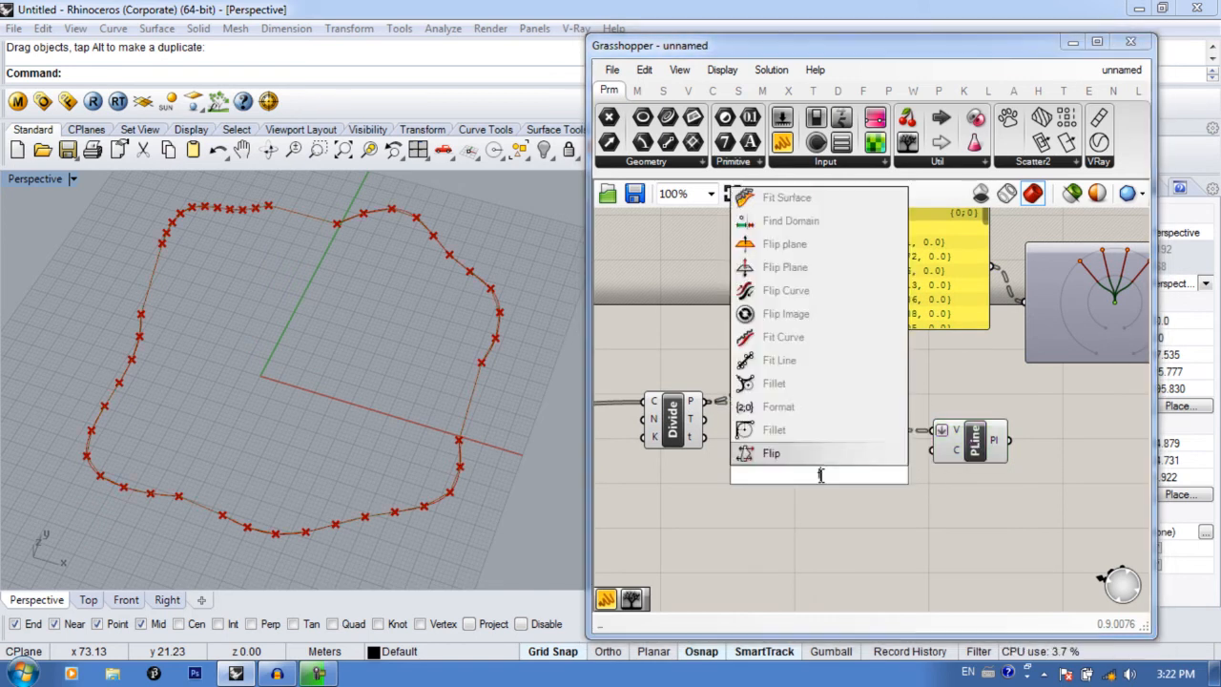
{"action": "type", "text": "flatten"}
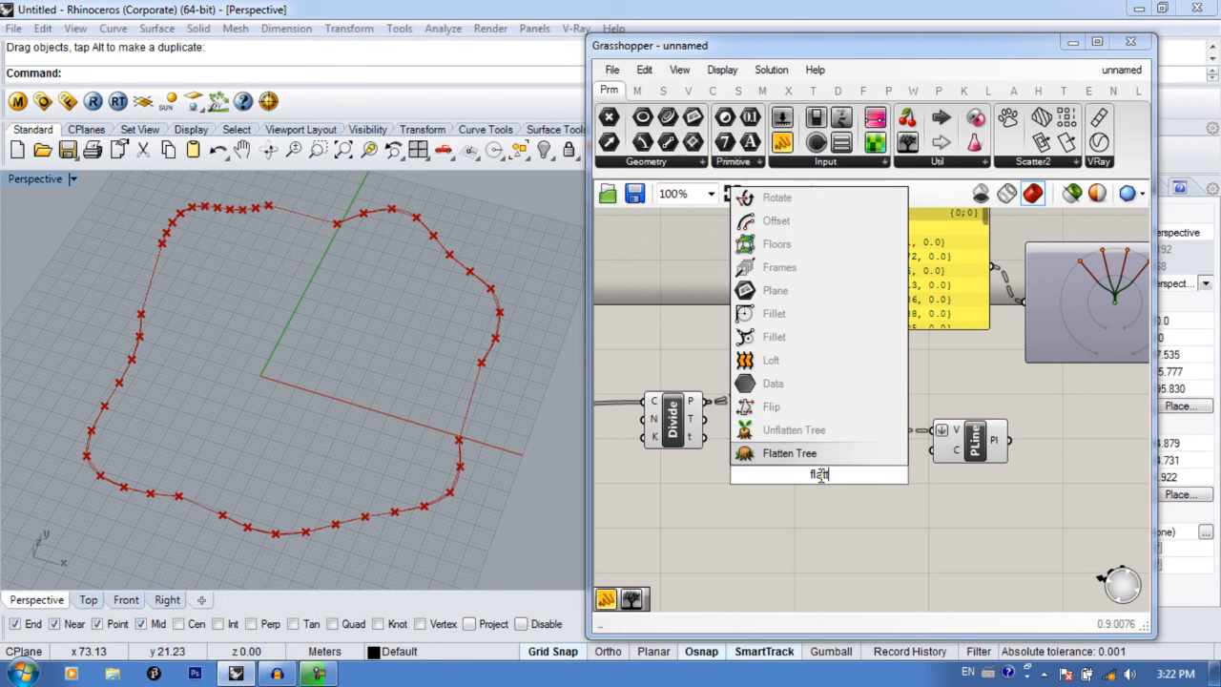
{"action": "key", "text": "Return"}
{"action": "left_click_drag", "start_coordinate": [708, 401], "coordinate": [1054, 464]}
{"action": "right_click", "coordinate": [952, 434]}
{"action": "left_click", "coordinate": [973, 395]}
Step: Add a Panel above the PolyLine and wire the Flatten Tree's output to it
{"action": "double_click", "coordinate": [913, 413]}
{"action": "type", "text": "pane"}
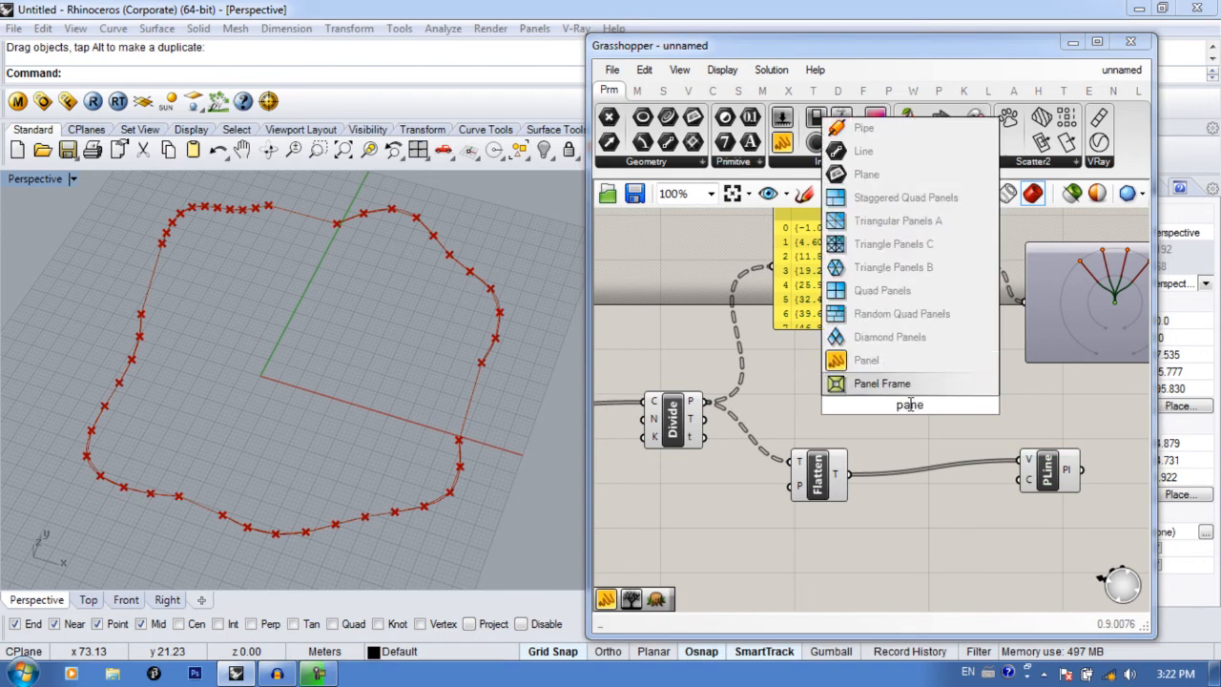
{"action": "key", "text": "Return"}
{"action": "left_click_drag", "start_coordinate": [909, 403], "coordinate": [975, 395]}
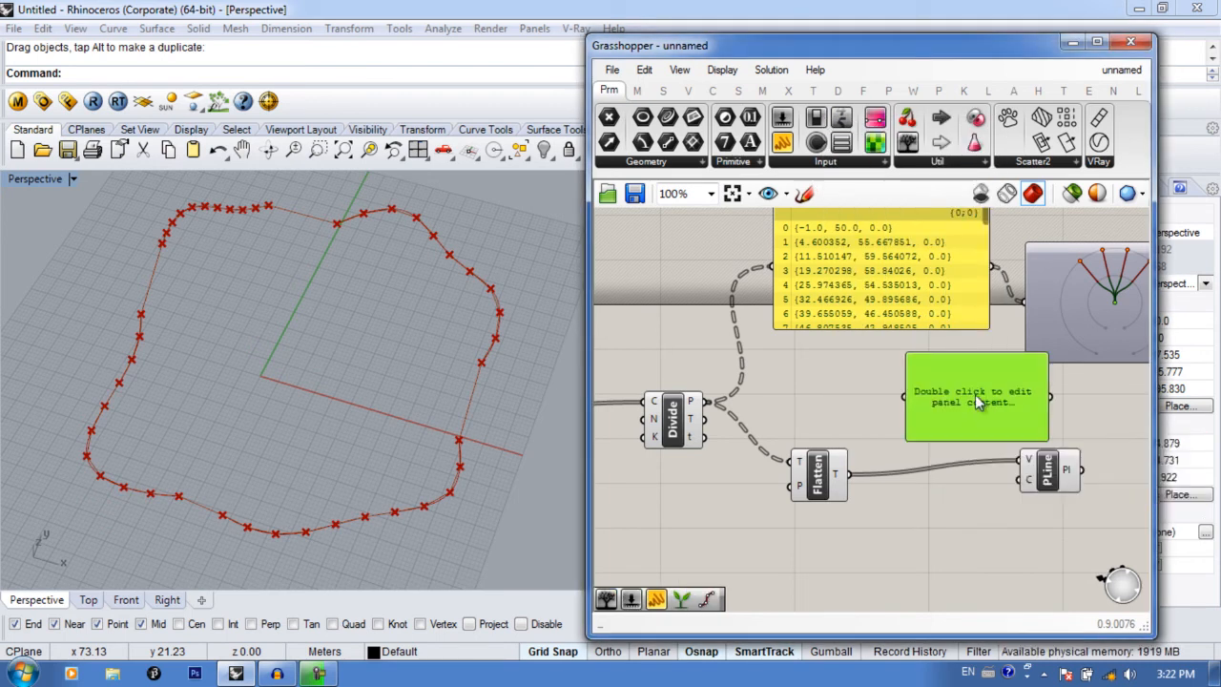
{"action": "left_click_drag", "start_coordinate": [901, 412], "coordinate": [903, 400]}
{"action": "right_click_drag", "start_coordinate": [955, 460], "coordinate": [827, 462]}
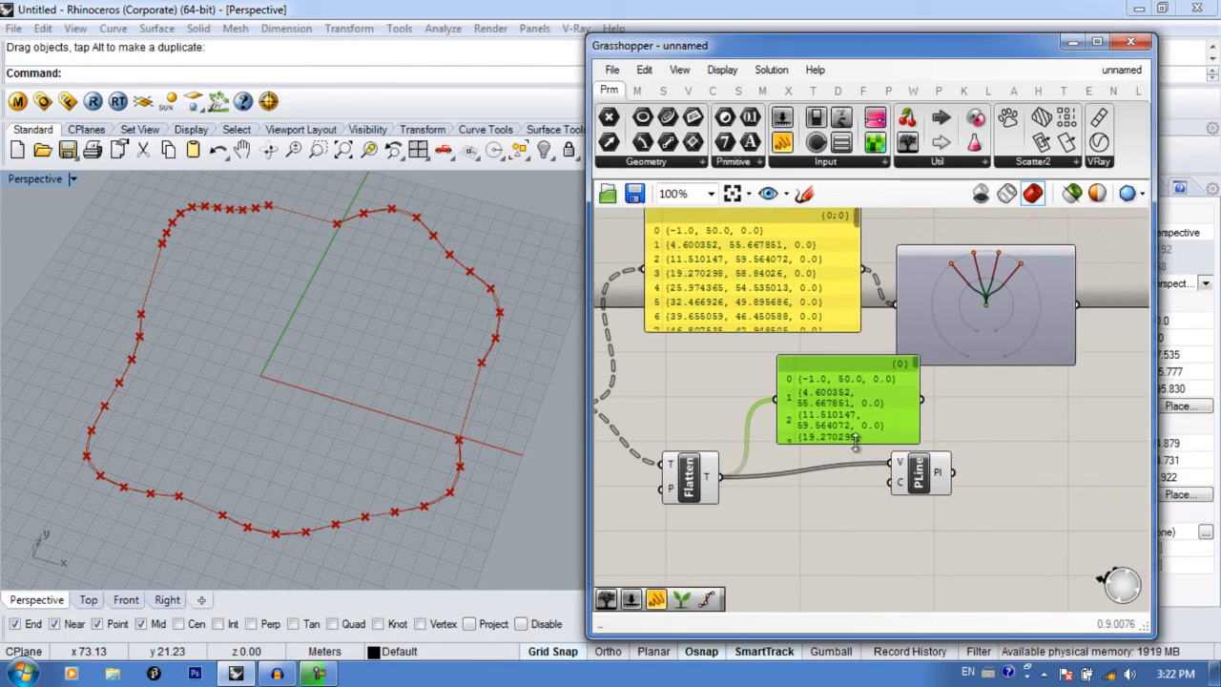
Step: Enlarge the new panel's height and scroll through its flattened point list
{"action": "left_click_drag", "start_coordinate": [856, 445], "coordinate": [855, 534]}
{"action": "scroll", "coordinate": [897, 416], "scroll_direction": "down", "scroll_amount": 1}
{"action": "scroll", "coordinate": [931, 377], "scroll_direction": "up", "scroll_amount": 2}
{"action": "left_click_drag", "start_coordinate": [935, 372], "coordinate": [963, 562]}
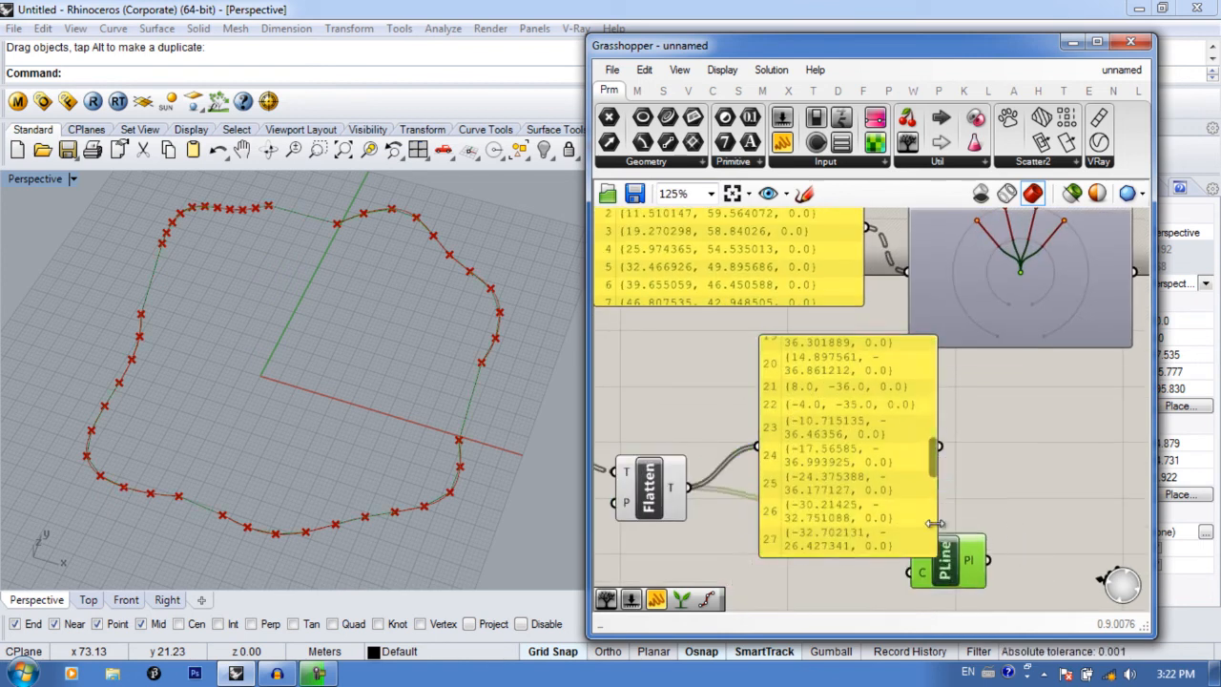
{"action": "scroll", "coordinate": [964, 561], "scroll_direction": "down", "scroll_amount": 1}
{"action": "left_click_drag", "start_coordinate": [938, 484], "coordinate": [972, 358]}
Step: Duplicate the Param Viewer and connect the flattened points panel to the copy's input
{"action": "left_click_drag", "start_coordinate": [986, 303], "coordinate": [991, 272]}
{"action": "left_click_drag", "start_coordinate": [1028, 442], "coordinate": [1028, 444]}
{"action": "right_click_drag", "start_coordinate": [970, 465], "coordinate": [818, 450]}
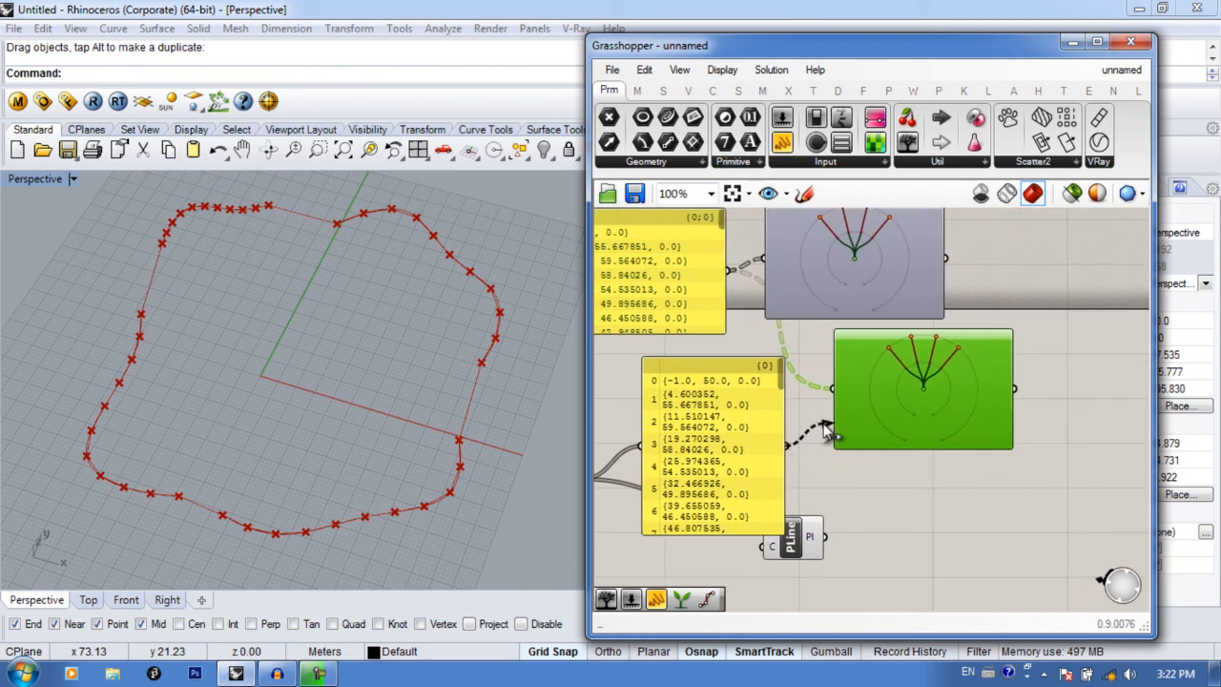
{"action": "left_click_drag", "start_coordinate": [788, 447], "coordinate": [834, 390]}
{"action": "left_click_drag", "start_coordinate": [913, 405], "coordinate": [939, 437]}
{"action": "left_click", "coordinate": [940, 164]}
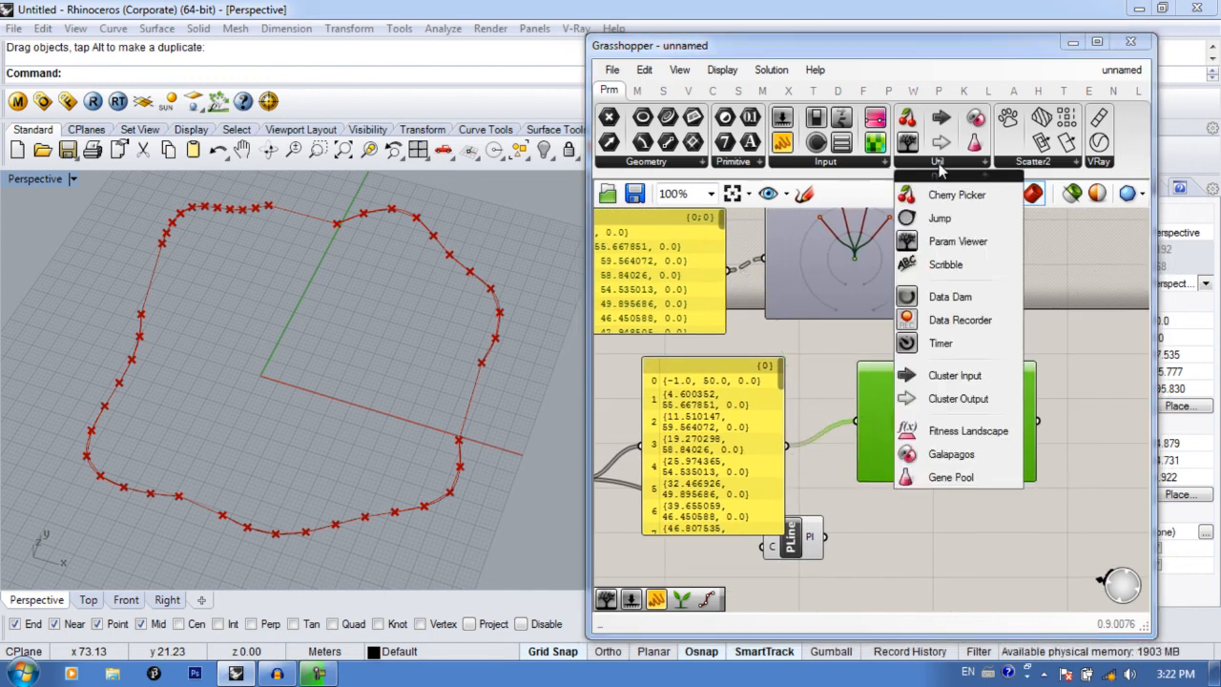
{"action": "left_click", "coordinate": [1050, 323]}
{"action": "right_click_drag", "start_coordinate": [1051, 324], "coordinate": [1055, 299]}
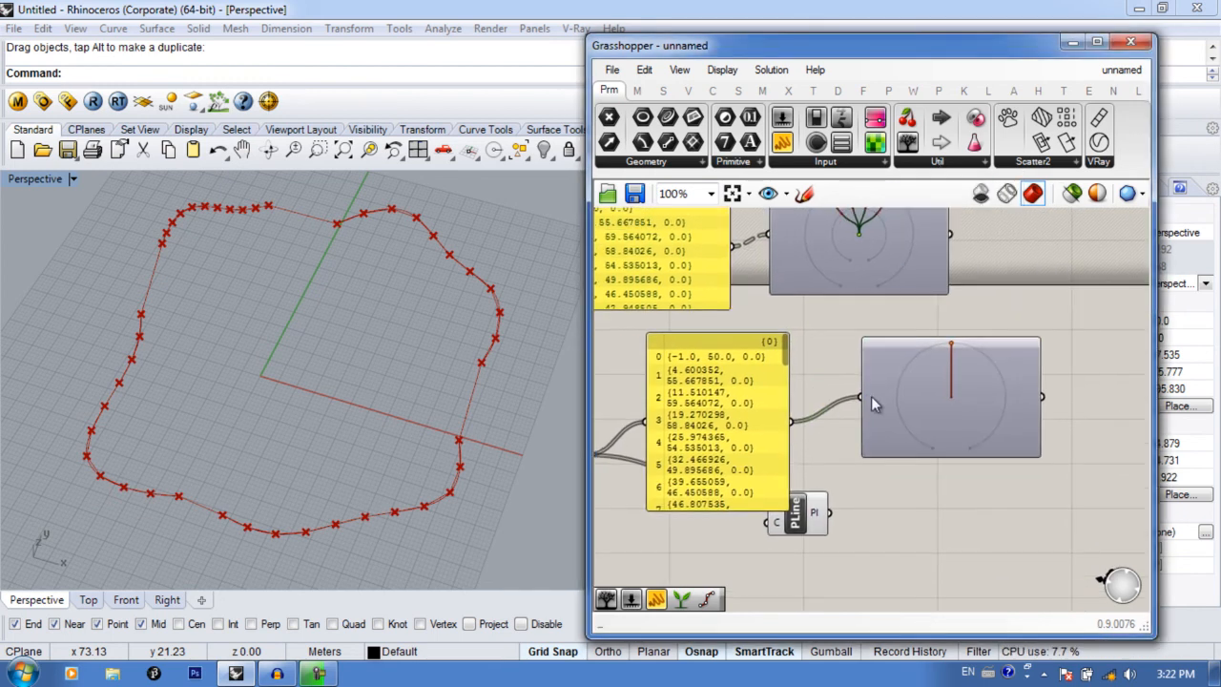
Step: Examine the flattened point list and its tree structure against the divided points in the viewport
{"action": "left_click_drag", "start_coordinate": [783, 355], "coordinate": [785, 497]}
{"action": "left_click_drag", "start_coordinate": [745, 444], "coordinate": [761, 422]}
{"action": "scroll", "coordinate": [760, 422], "scroll_direction": "down", "scroll_amount": 1}
{"action": "right_click_drag", "start_coordinate": [761, 421], "coordinate": [970, 408]}
{"action": "scroll", "coordinate": [871, 417], "scroll_direction": "up", "scroll_amount": 1}
{"action": "scroll", "coordinate": [892, 414], "scroll_direction": "down", "scroll_amount": 1}
{"action": "right_click_drag", "start_coordinate": [851, 421], "coordinate": [906, 423]}
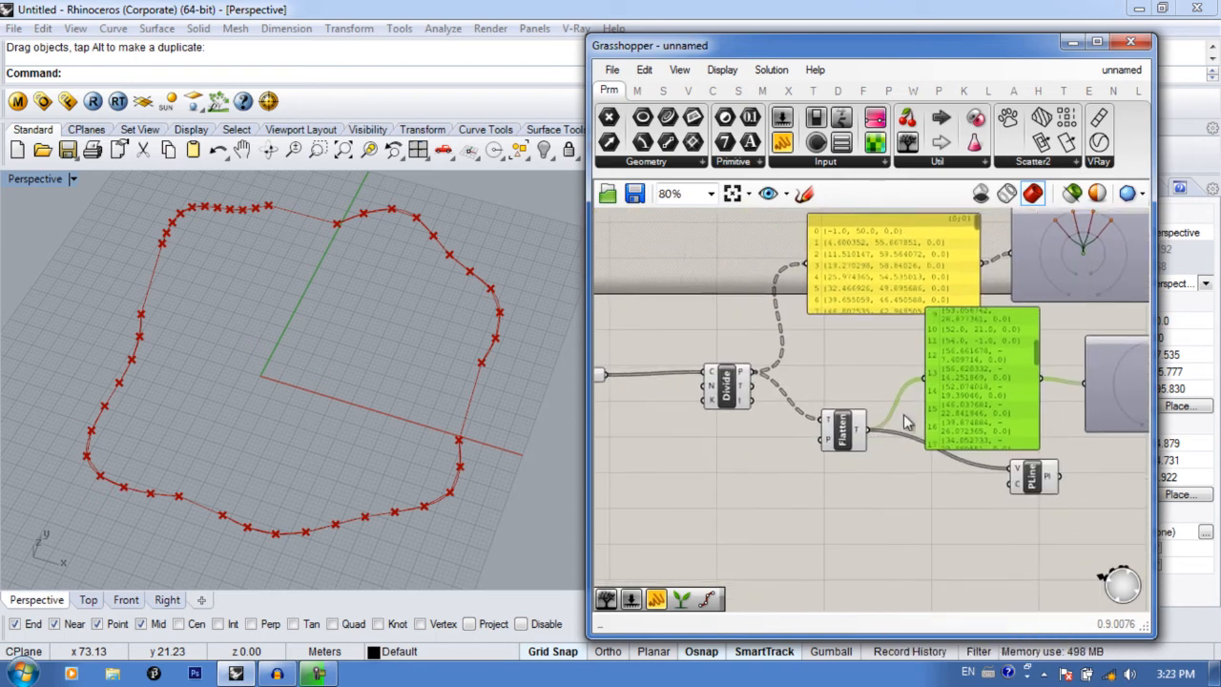
{"action": "right_click_drag", "start_coordinate": [497, 377], "coordinate": [528, 382]}
{"action": "right_click_drag", "start_coordinate": [870, 442], "coordinate": [815, 421]}
Step: Delete all components from the Grasshopper canvas
{"action": "scroll", "coordinate": [814, 413], "scroll_direction": "down", "scroll_amount": 2}
{"action": "left_click_drag", "start_coordinate": [1046, 275], "coordinate": [614, 505]}
{"action": "key", "text": "Delete"}
Step: Select all the curves in the Rhino viewport and hide them
{"action": "right_click_drag", "start_coordinate": [534, 448], "coordinate": [418, 366]}
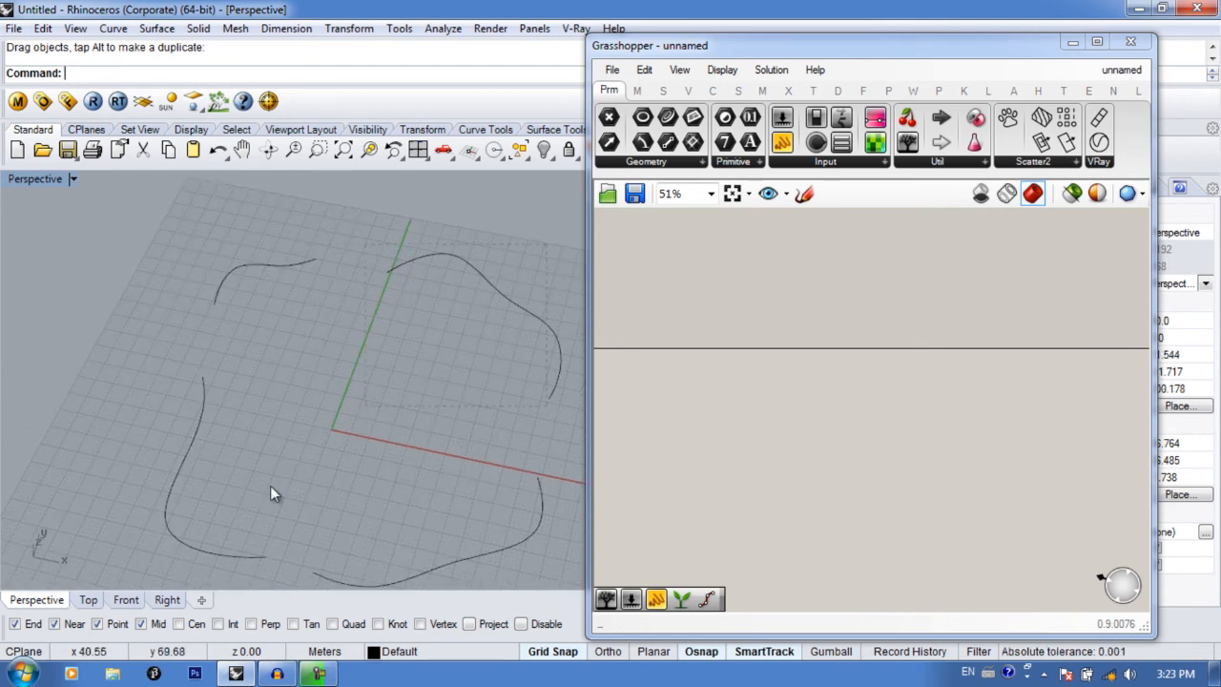
{"action": "key", "text": "ctrl+a"}
{"action": "right_click_drag", "start_coordinate": [163, 564], "coordinate": [245, 372]}
{"action": "key", "text": "ctrl+h"}
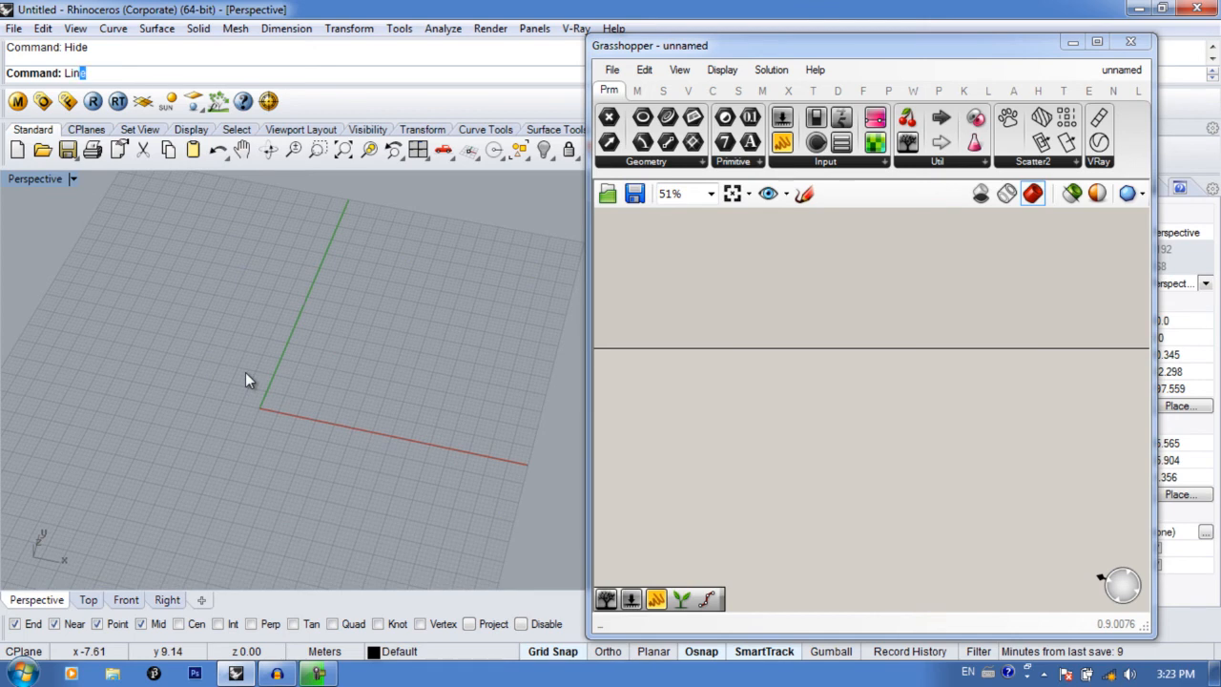
Step: Draw a closed four-sided outline from four separate lines, with corners near (-4, 33), (28, 1) and (-1, -9)
{"action": "key", "text": "Return"}
{"action": "left_click", "coordinate": [291, 300]}
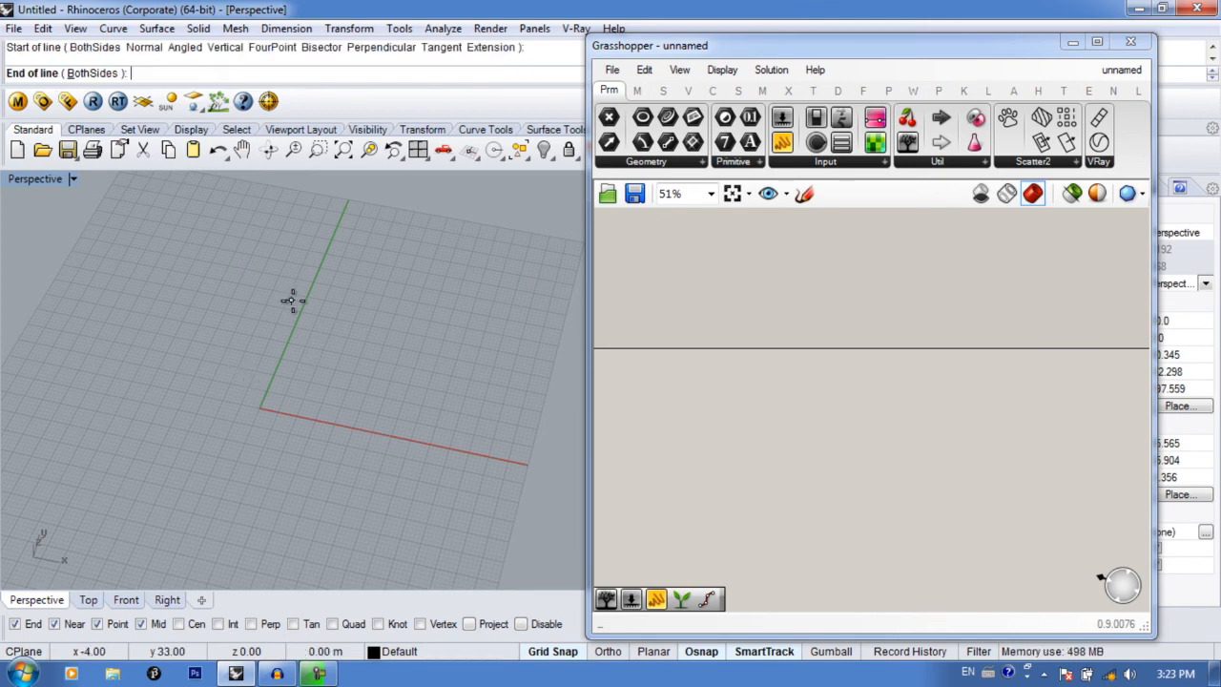
{"action": "left_click", "coordinate": [403, 322]}
{"action": "key", "text": "Return"}
{"action": "left_click", "coordinate": [403, 322]}
{"action": "left_click", "coordinate": [365, 429]}
{"action": "key", "text": "Return"}
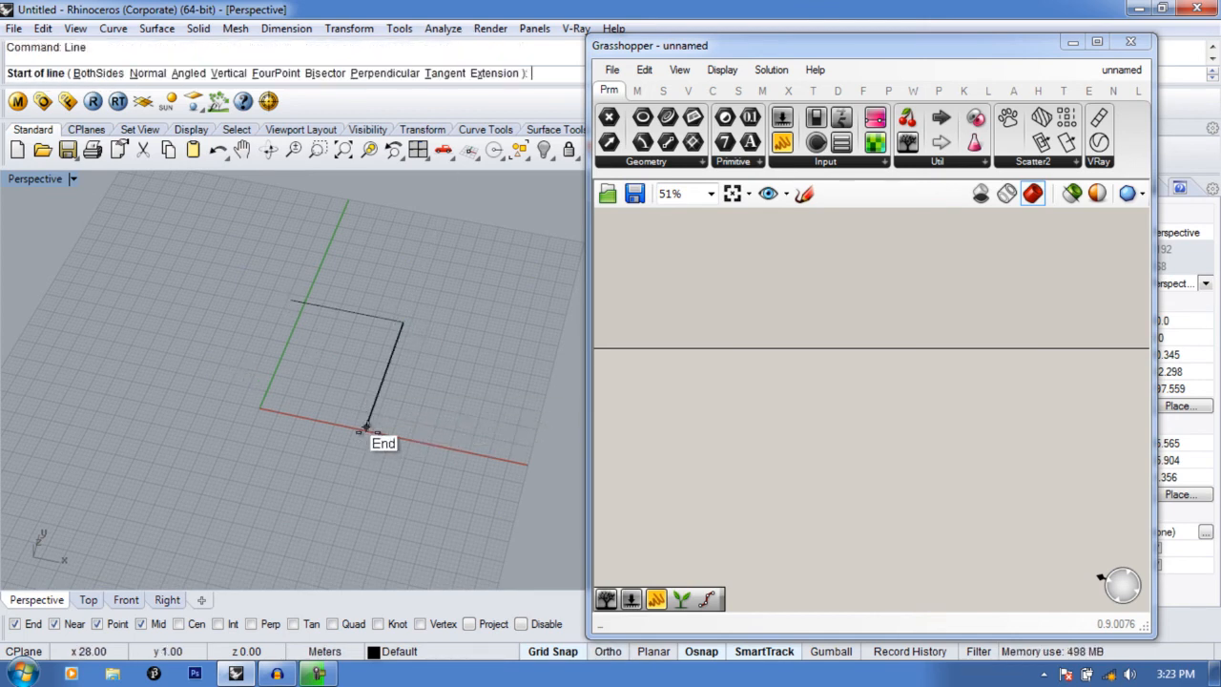
{"action": "left_click", "coordinate": [366, 429]}
{"action": "left_click", "coordinate": [243, 438]}
{"action": "key", "text": "Return"}
{"action": "left_click", "coordinate": [243, 439]}
{"action": "left_click", "coordinate": [291, 301]}
Step: Copy the four lines straight up above the originals with Vertical set to Yes
{"action": "key", "text": "ctrl+a"}
{"action": "type", "text": "opy"}
{"action": "key", "text": "Return"}
{"action": "type", "text": "v"}
{"action": "key", "text": "Return"}
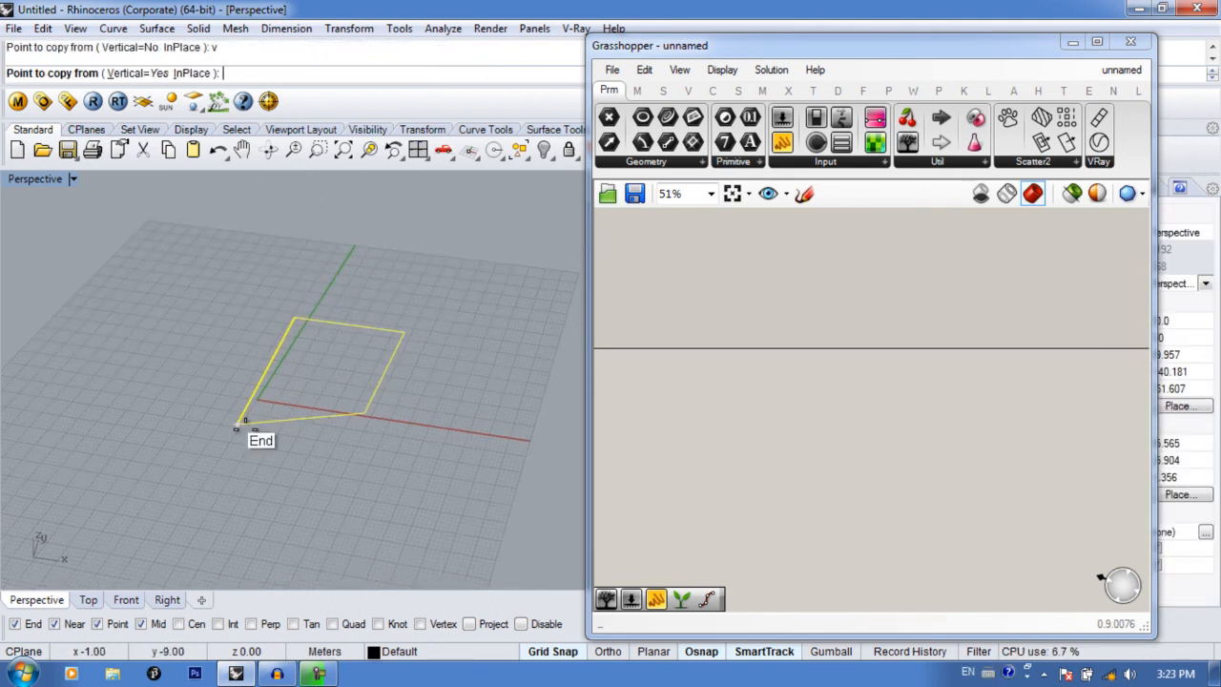
{"action": "left_click", "coordinate": [459, 424]}
{"action": "left_click", "coordinate": [455, 341]}
{"action": "key", "text": "Return"}
{"action": "key", "text": "Escape"}
Step: Add a Geometry parameter to the Grasshopper canvas and duplicate it so two are stacked
{"action": "right_click_drag", "start_coordinate": [455, 340], "coordinate": [397, 294]}
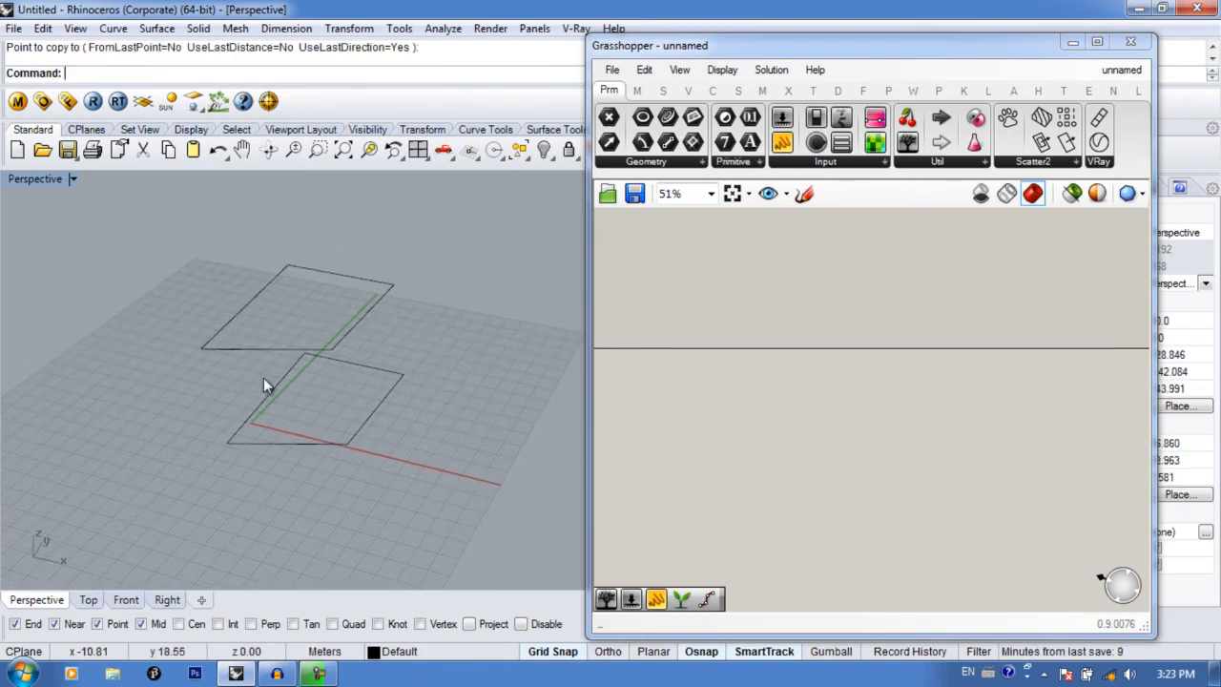
{"action": "right_click_drag", "start_coordinate": [376, 347], "coordinate": [384, 380]}
{"action": "scroll", "coordinate": [345, 359], "scroll_direction": "up", "scroll_amount": 4}
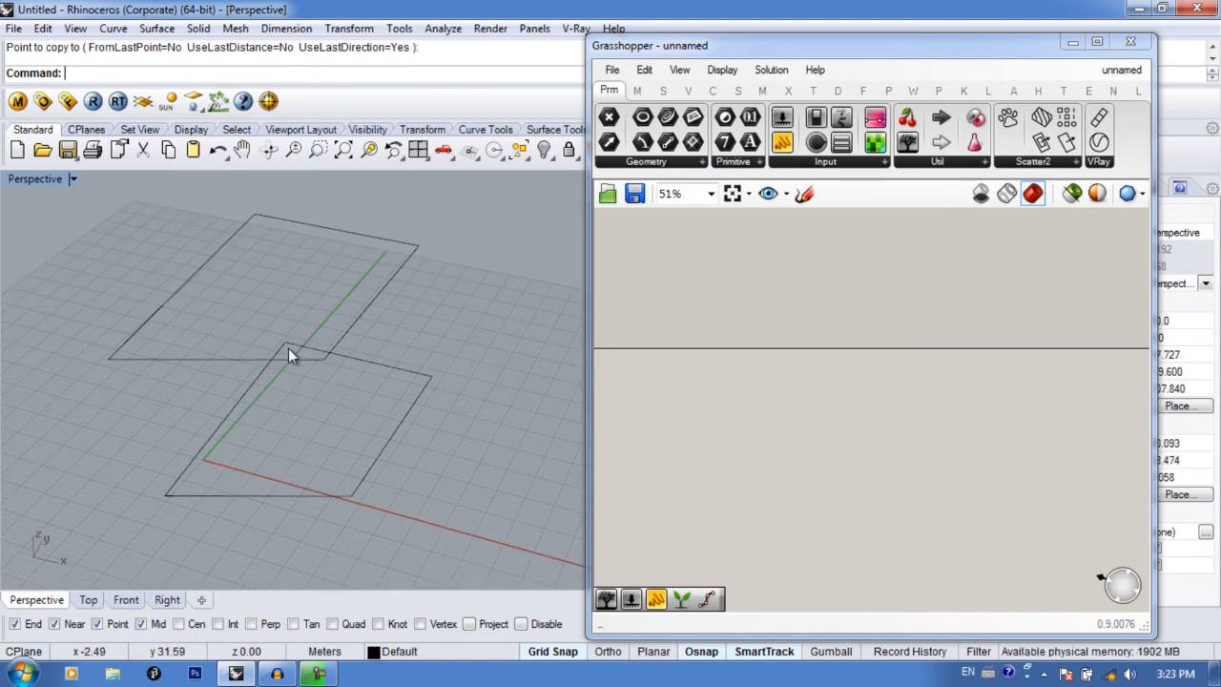
{"action": "right_click_drag", "start_coordinate": [401, 379], "coordinate": [346, 376]}
{"action": "scroll", "coordinate": [850, 377], "scroll_direction": "up", "scroll_amount": 3}
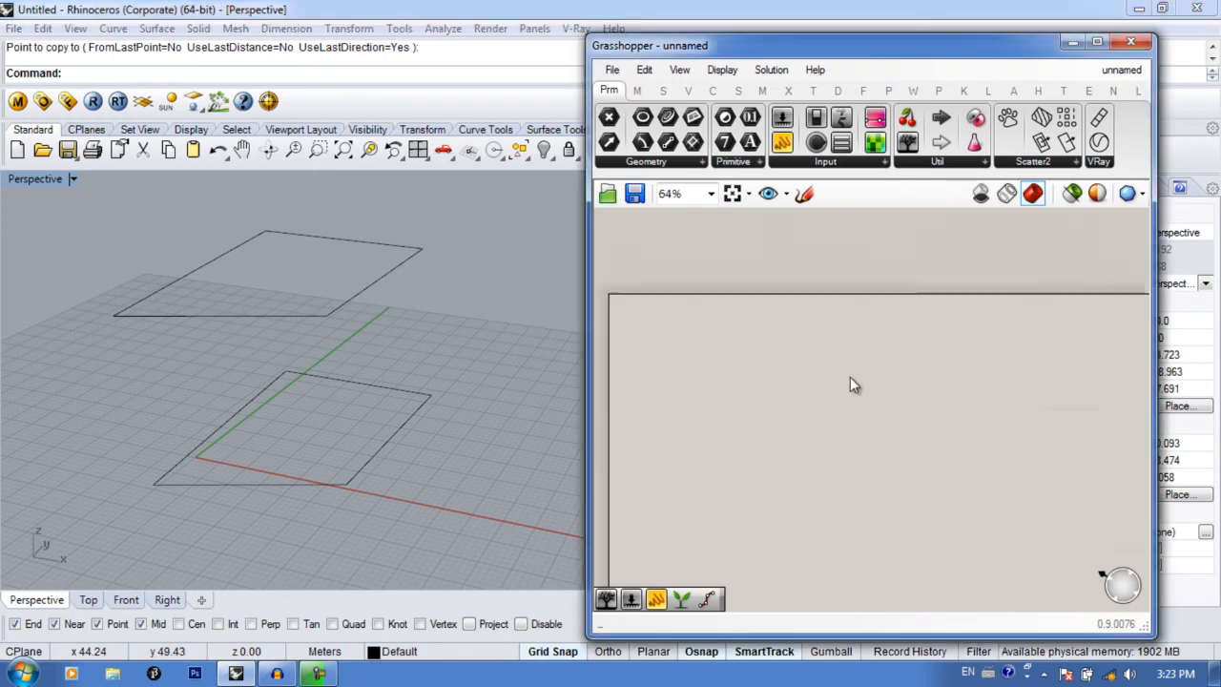
{"action": "double_click", "coordinate": [805, 394]}
{"action": "type", "text": "geome"}
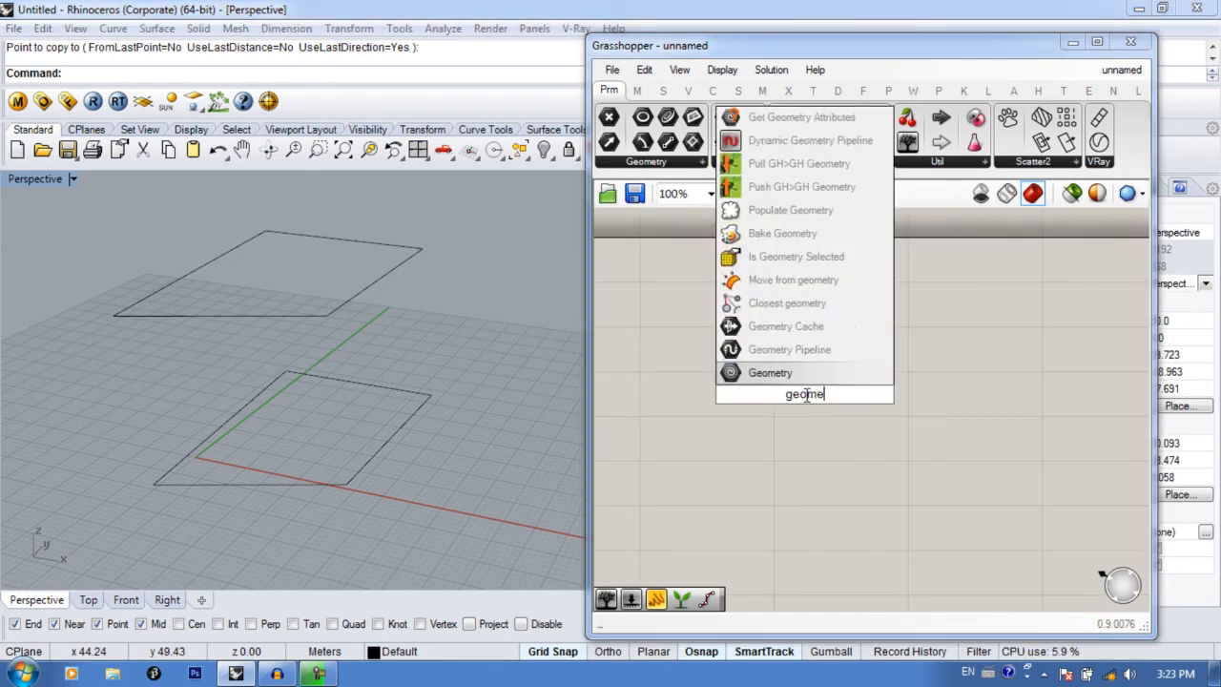
{"action": "key", "text": "Return"}
{"action": "left_click_drag", "start_coordinate": [806, 394], "coordinate": [779, 404]}
Step: Reference the four lower lines in the upper Geometry parameter and the four upper lines in the lower one
{"action": "right_click", "coordinate": [788, 305]}
{"action": "left_click", "coordinate": [1012, 523]}
{"action": "left_click", "coordinate": [395, 434]}
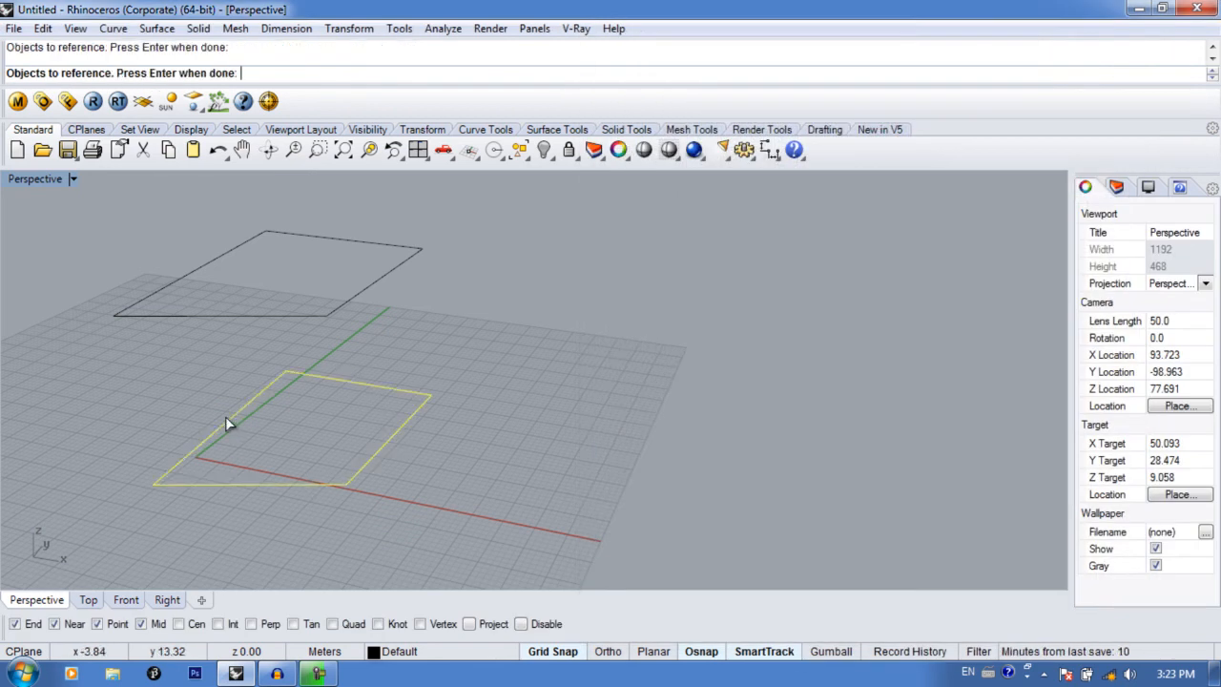
{"action": "key", "text": "Return"}
{"action": "left_click", "coordinate": [782, 403]}
{"action": "left_click", "coordinate": [871, 518]}
{"action": "left_click", "coordinate": [410, 251]}
{"action": "key", "text": "Return"}
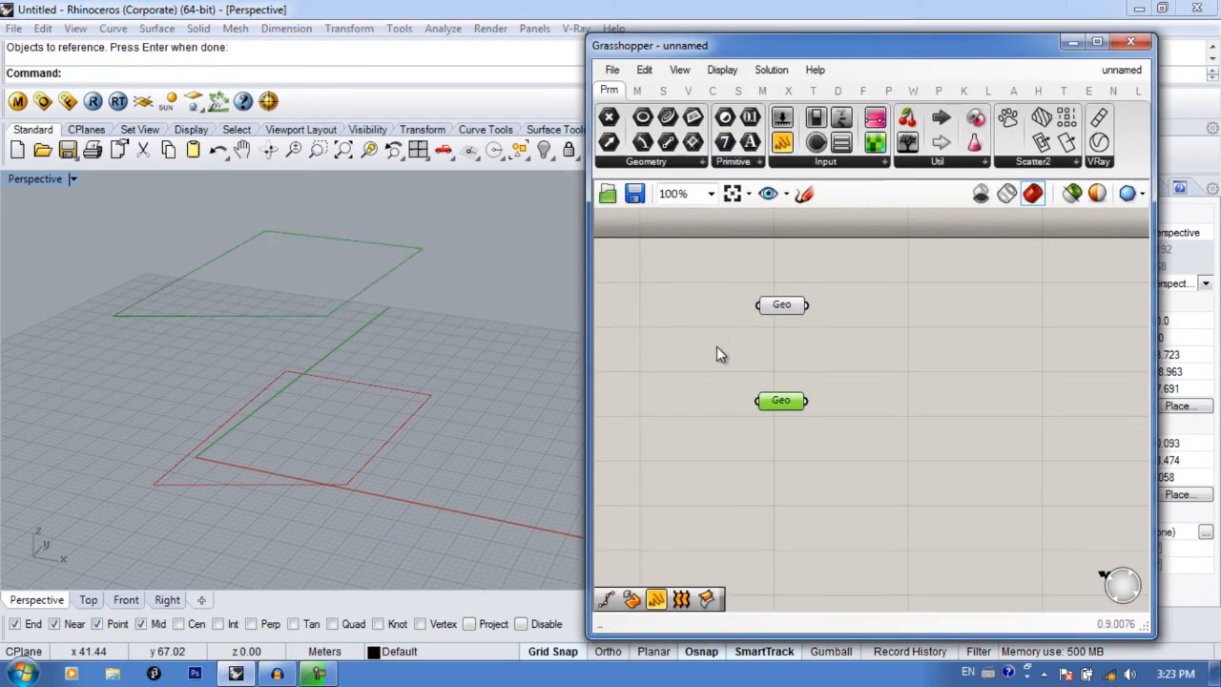
Step: Add a Loft component beside the two Geometry parameters
{"action": "double_click", "coordinate": [802, 357]}
{"action": "type", "text": "o"}
{"action": "key", "text": "BackSpace"}
{"action": "type", "text": "loft"}
{"action": "key", "text": "Return"}
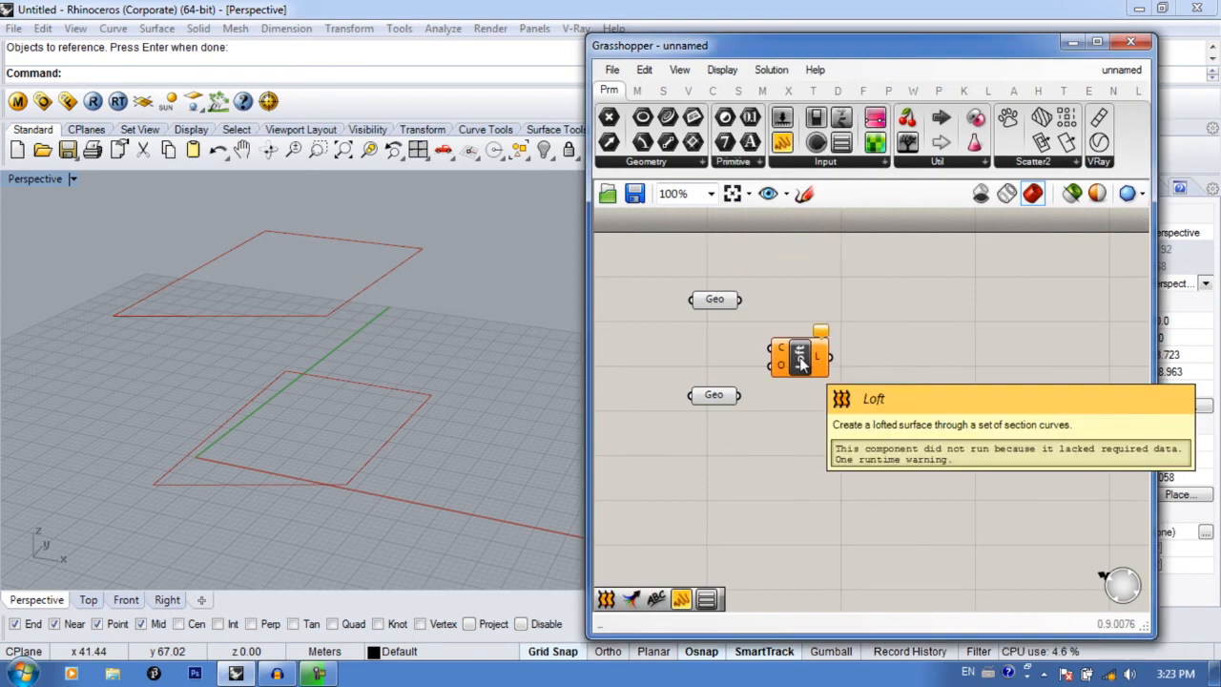
{"action": "left_click_drag", "start_coordinate": [802, 360], "coordinate": [876, 358]}
Step: Connect both Geometry parameters to the Loft's curves input and place the Loft farther away from them
{"action": "left_click_drag", "start_coordinate": [740, 300], "coordinate": [849, 348]}
{"action": "left_click_drag", "start_coordinate": [741, 395], "coordinate": [849, 347]}
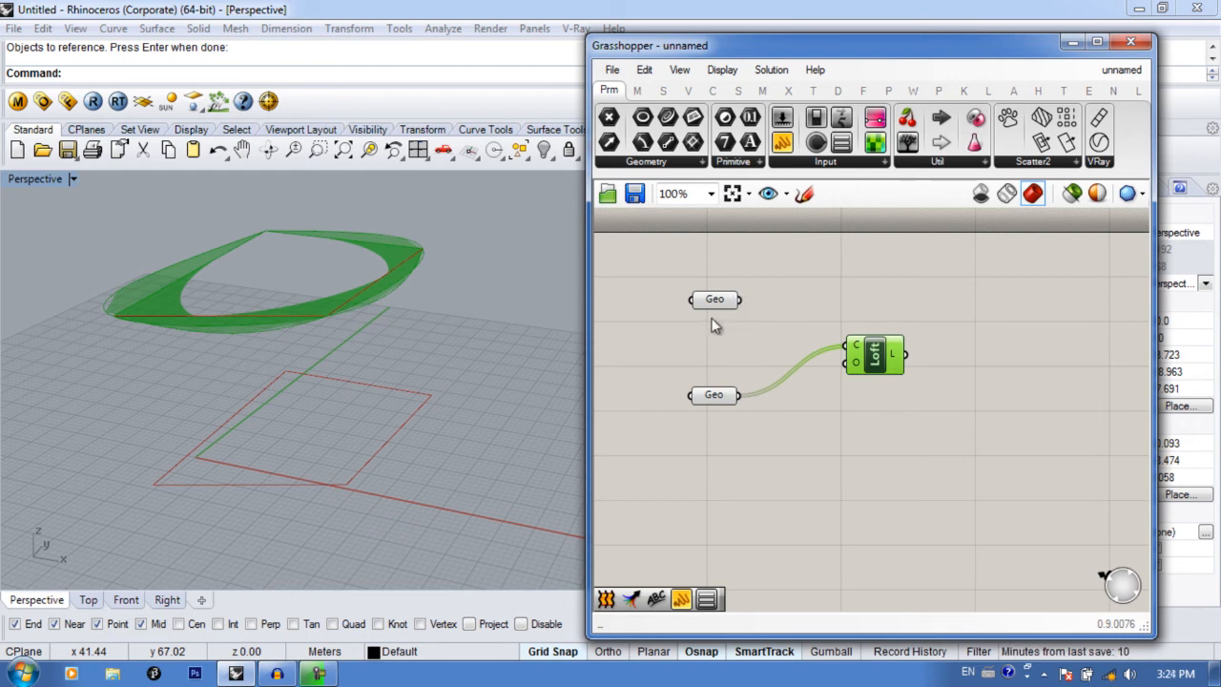
{"action": "left_click_drag", "start_coordinate": [741, 300], "coordinate": [914, 359], "text": "shift"}
{"action": "right_click_drag", "start_coordinate": [830, 360], "coordinate": [859, 374]}
{"action": "left_click_drag", "start_coordinate": [939, 369], "coordinate": [979, 371]}
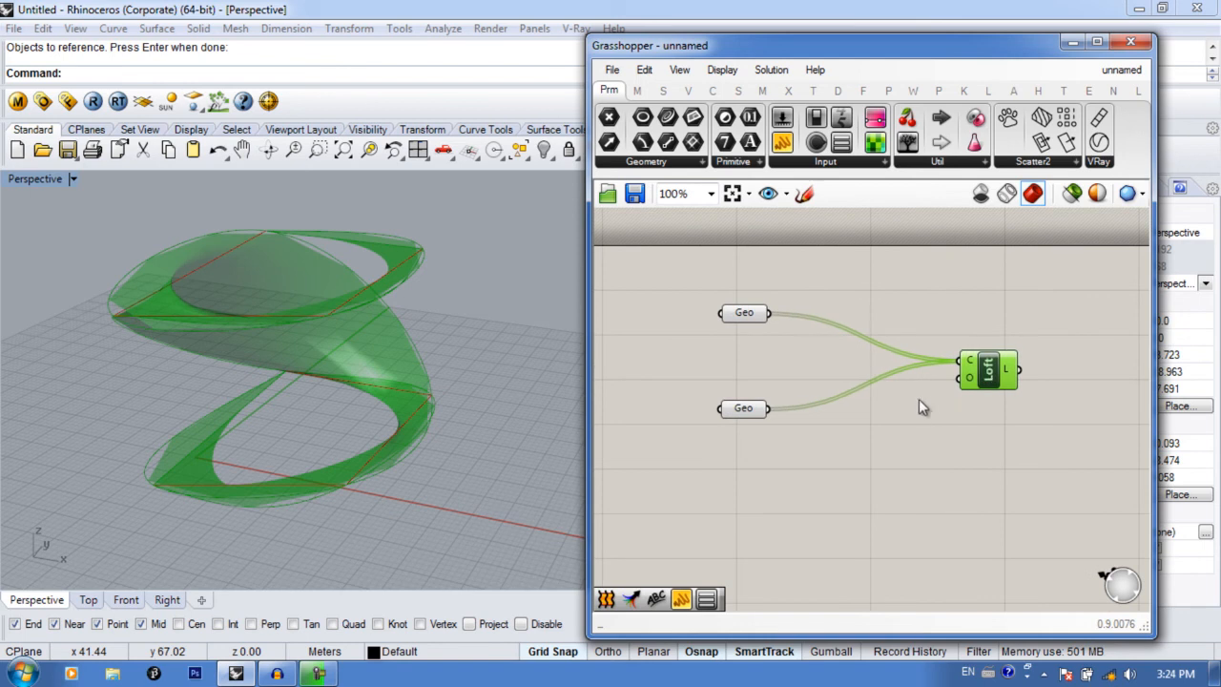
Step: Route the two Geometry parameters through a Merge component's D1 and D2 inputs into the Loft's curves input, and tidy the layout
{"action": "double_click", "coordinate": [915, 404]}
{"action": "type", "text": "merge"}
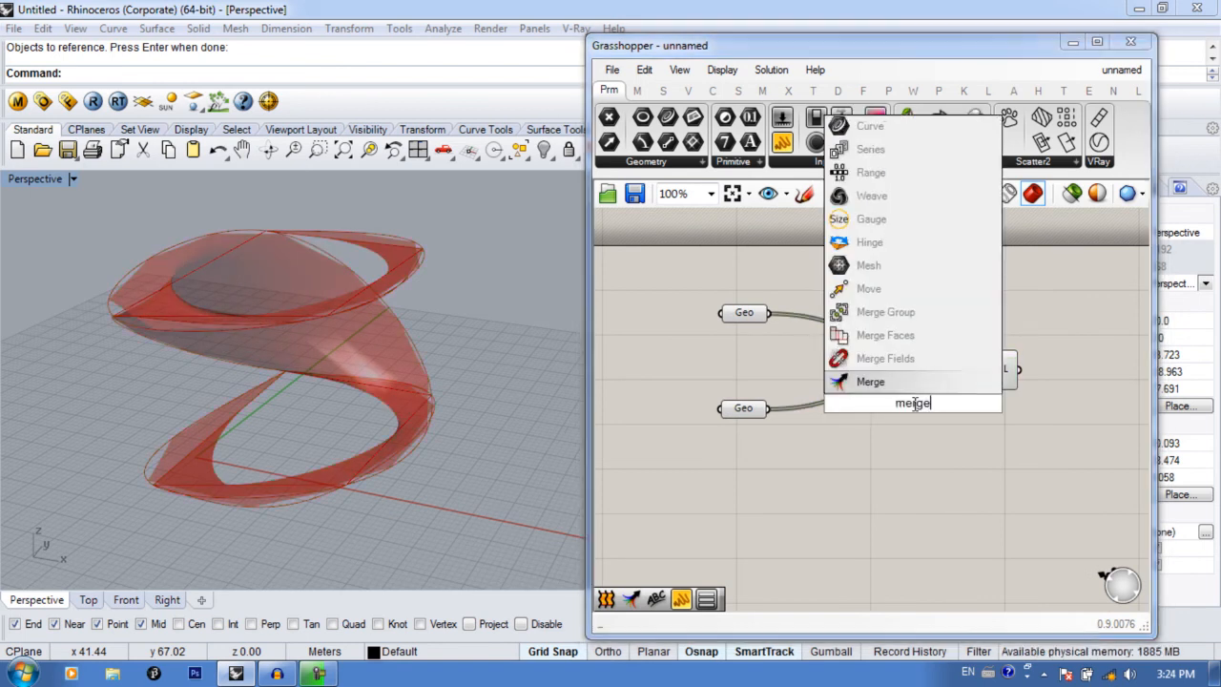
{"action": "key", "text": "Return"}
{"action": "left_click_drag", "start_coordinate": [780, 328], "coordinate": [881, 387]}
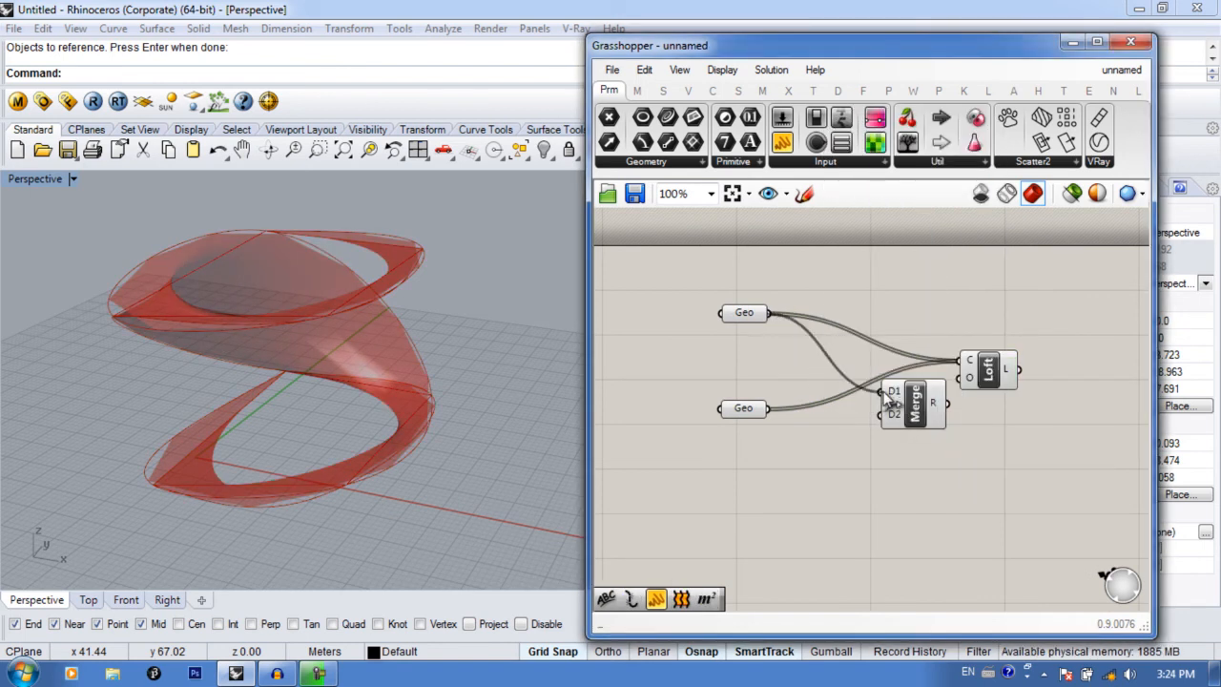
{"action": "left_click_drag", "start_coordinate": [771, 409], "coordinate": [1045, 368]}
{"action": "left_click_drag", "start_coordinate": [931, 421], "coordinate": [941, 384]}
{"action": "right_click_drag", "start_coordinate": [941, 385], "coordinate": [935, 406]}
{"action": "right_click_drag", "start_coordinate": [368, 366], "coordinate": [401, 387]}
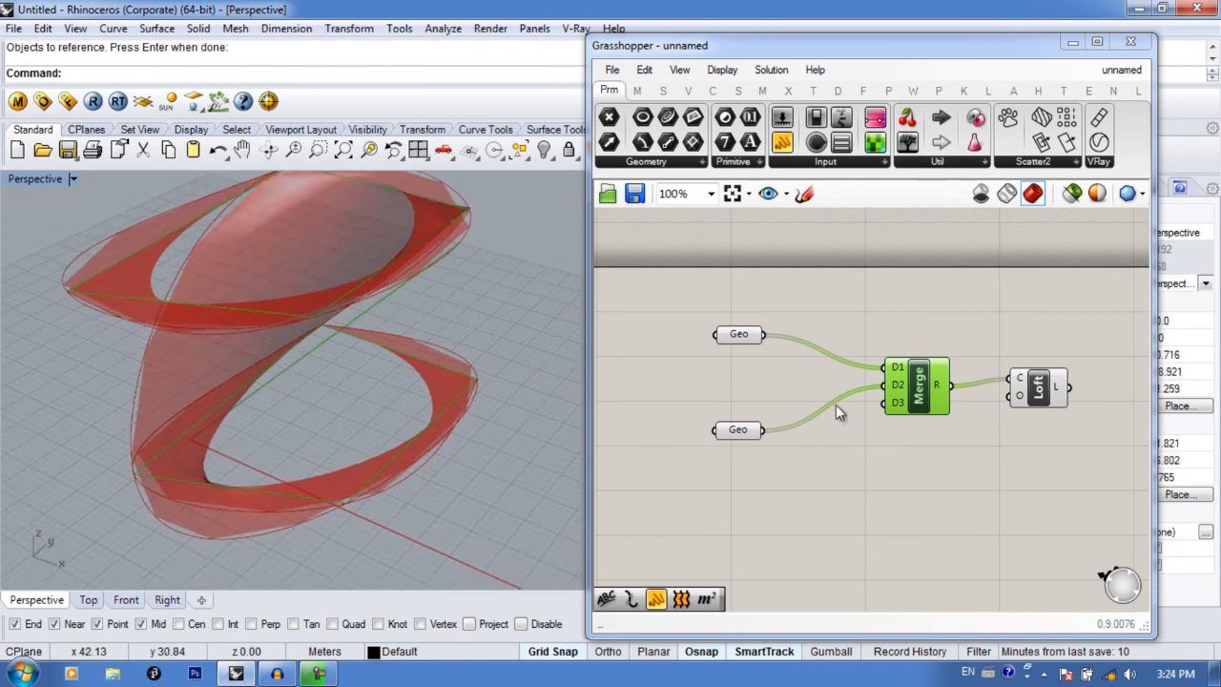
{"action": "left_click_drag", "start_coordinate": [744, 335], "coordinate": [729, 326]}
{"action": "left_click_drag", "start_coordinate": [743, 430], "coordinate": [720, 379]}
{"action": "left_click_drag", "start_coordinate": [901, 386], "coordinate": [862, 369]}
Step: Add a Panel, wire the Merge result to it, and enlarge it to list all merged curves
{"action": "double_click", "coordinate": [968, 306]}
{"action": "type", "text": "pane"}
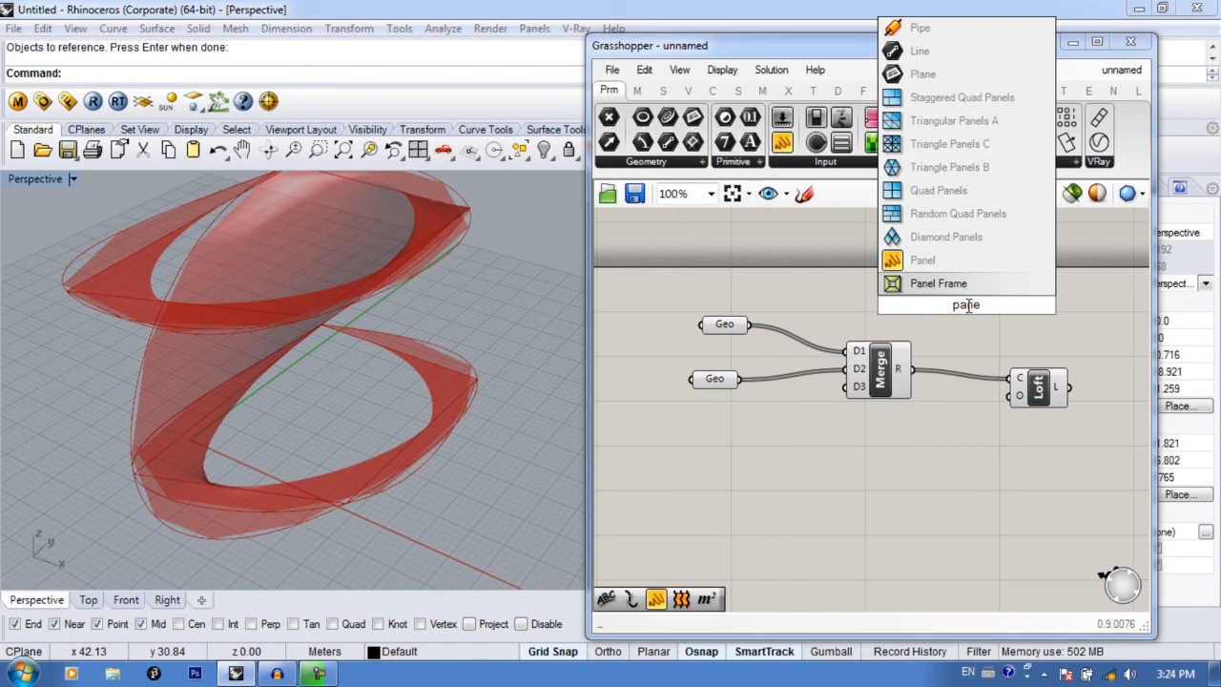
{"action": "left_click", "coordinate": [923, 260]}
{"action": "left_click_drag", "start_coordinate": [911, 372], "coordinate": [1000, 517]}
{"action": "left_click_drag", "start_coordinate": [1039, 414], "coordinate": [1025, 379]}
{"action": "right_click_drag", "start_coordinate": [946, 412], "coordinate": [856, 458]}
{"action": "left_click_drag", "start_coordinate": [784, 419], "coordinate": [770, 408]}
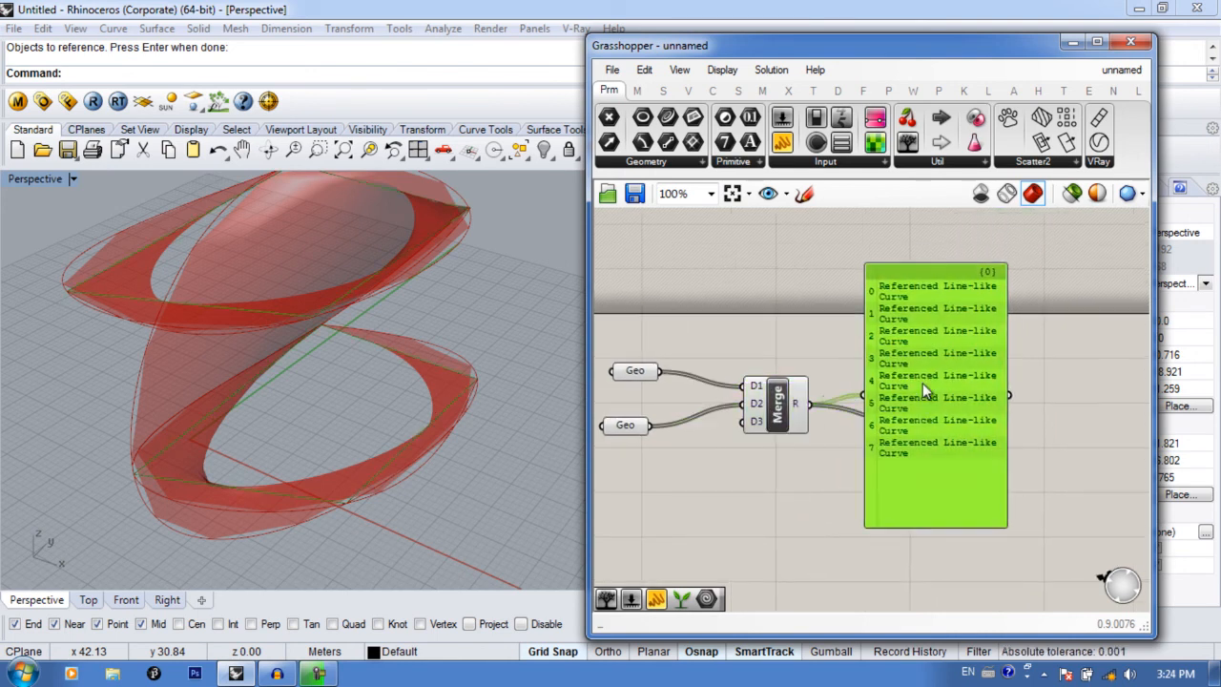
{"action": "left_click_drag", "start_coordinate": [924, 408], "coordinate": [919, 381]}
Step: Select the matching back lines of the lower and upper outlines in turn, and move the panel up clear of the Loft
{"action": "left_click", "coordinate": [438, 368]}
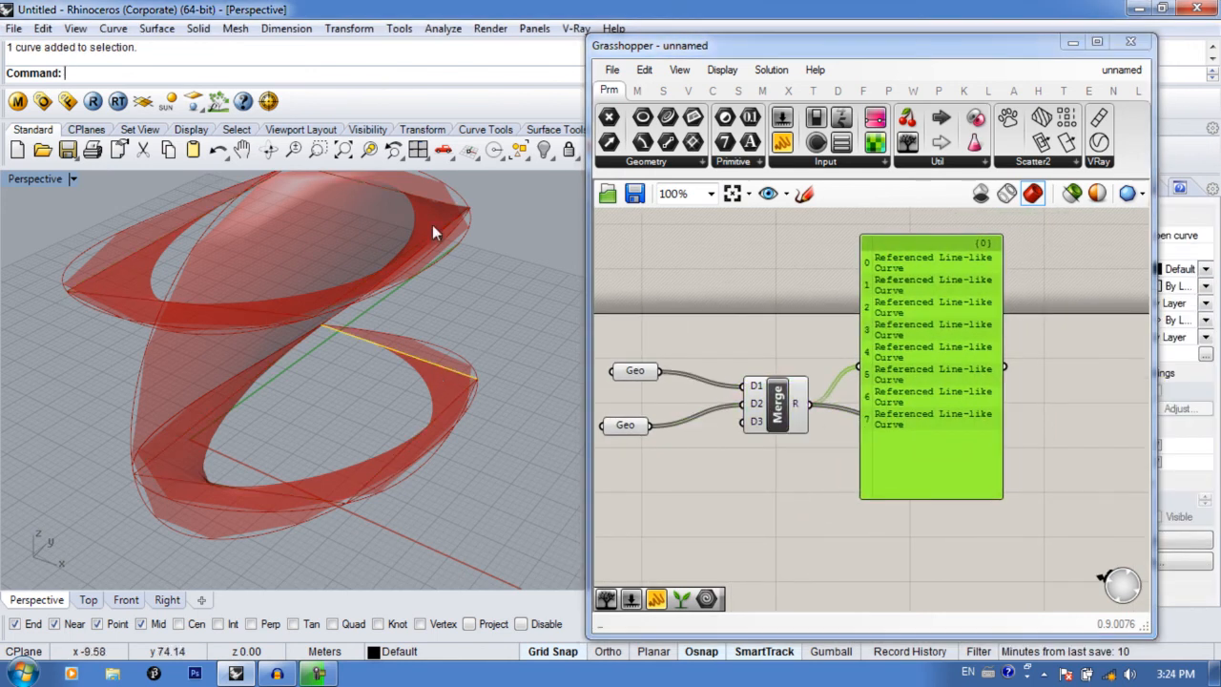
{"action": "left_click", "coordinate": [420, 198]}
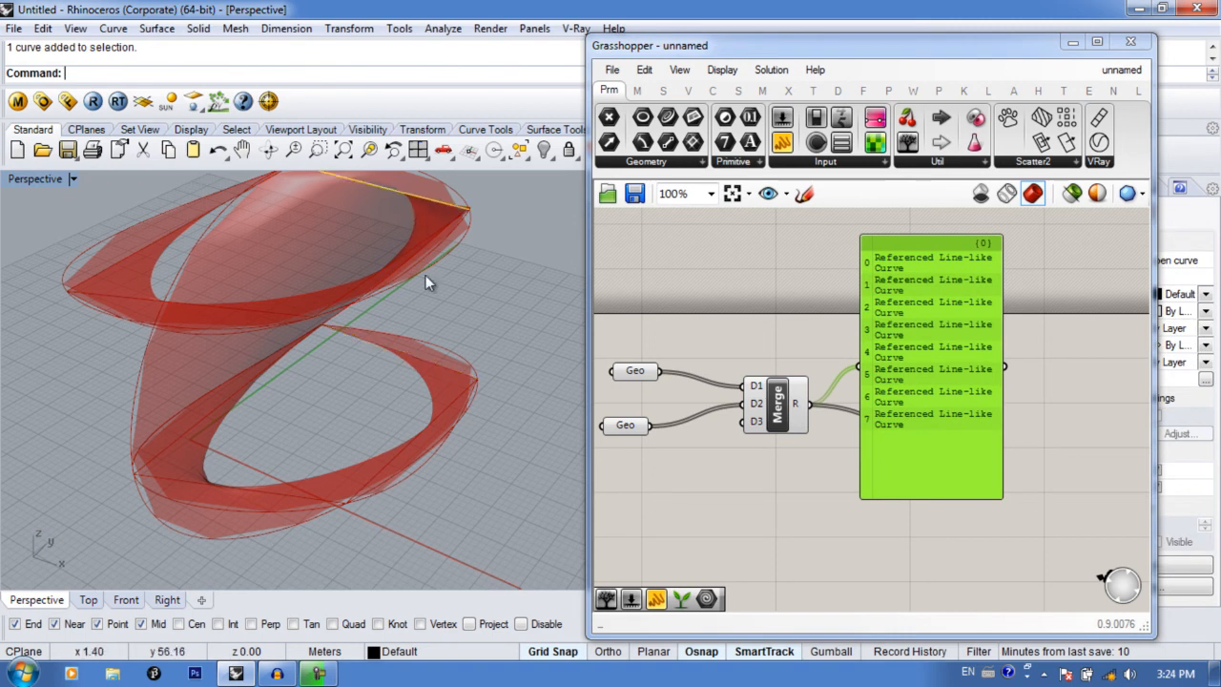
{"action": "left_click_drag", "start_coordinate": [911, 373], "coordinate": [907, 320]}
{"action": "right_click_drag", "start_coordinate": [920, 348], "coordinate": [876, 419]}
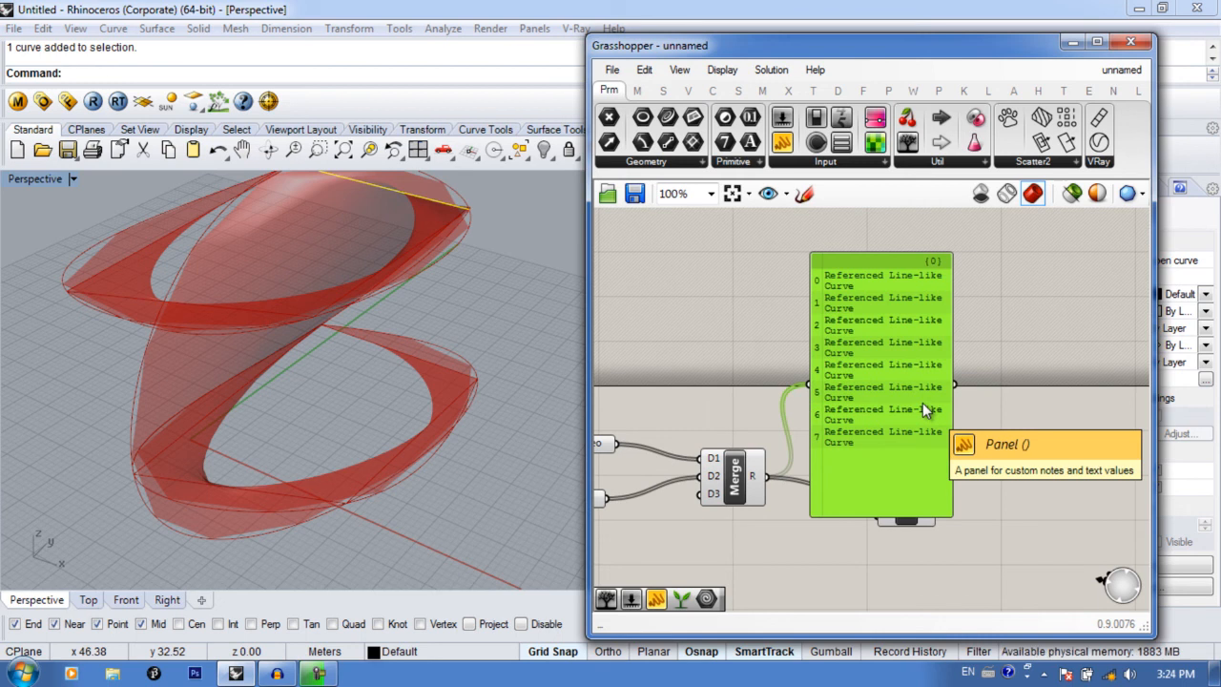
{"action": "left_click_drag", "start_coordinate": [923, 403], "coordinate": [915, 354]}
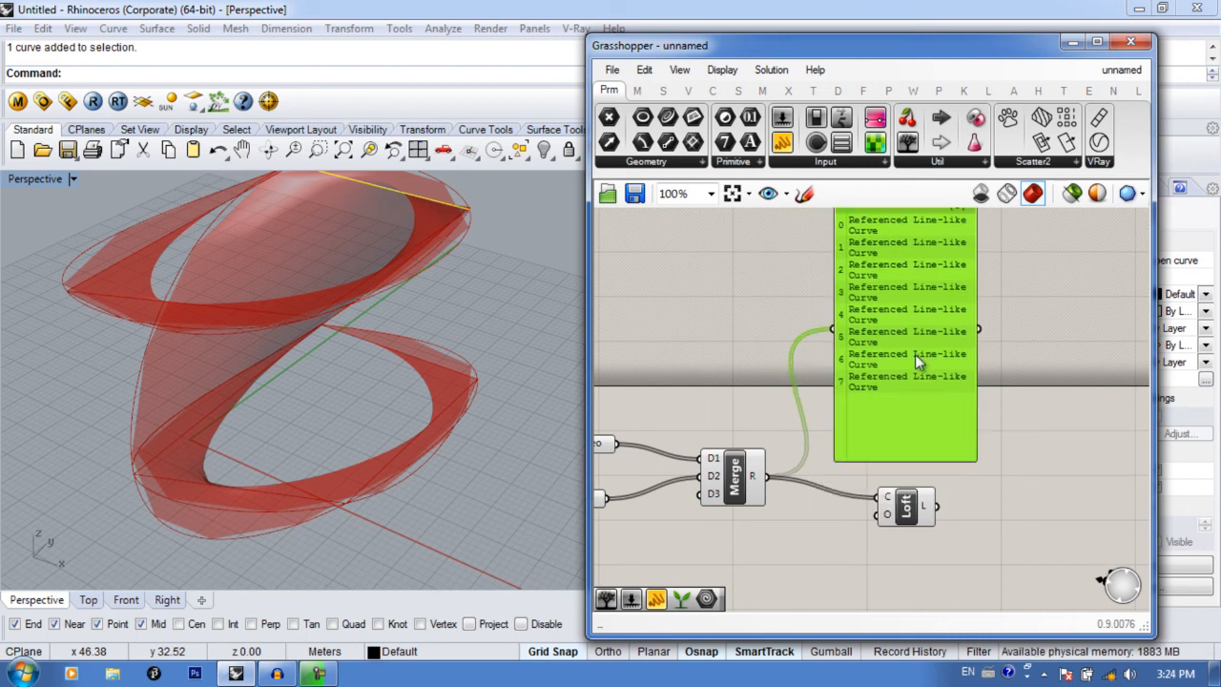
Step: Spread out the two Geometry parameters, the Merge, the Loft and the panel, leaving free space between the parameters and the Merge
{"action": "right_click_drag", "start_coordinate": [909, 382], "coordinate": [983, 373]}
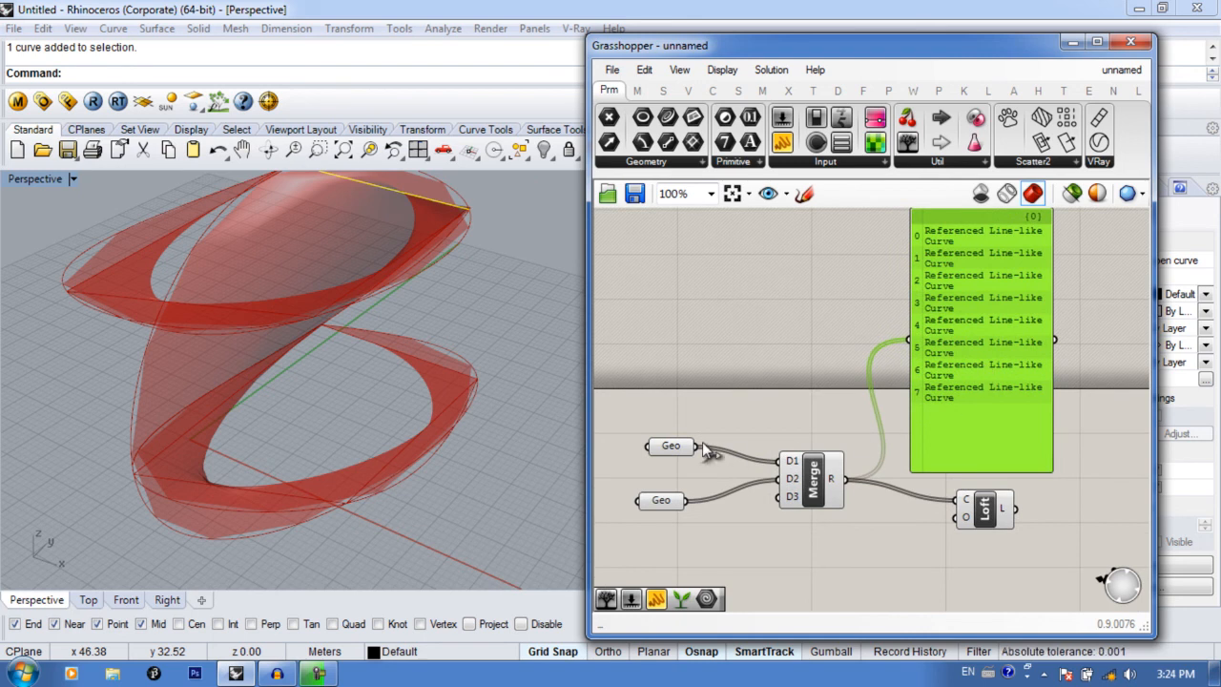
{"action": "left_click_drag", "start_coordinate": [681, 450], "coordinate": [668, 438]}
{"action": "left_click_drag", "start_coordinate": [674, 502], "coordinate": [653, 502]}
{"action": "left_click_drag", "start_coordinate": [821, 492], "coordinate": [806, 493]}
{"action": "left_click_drag", "start_coordinate": [967, 377], "coordinate": [908, 312]}
{"action": "right_click_drag", "start_coordinate": [907, 312], "coordinate": [976, 344]}
{"action": "left_click_drag", "start_coordinate": [865, 501], "coordinate": [932, 514]}
Step: Add a Graft Tree component and route the upper Geometry parameter through it into the Merge's D1 input
{"action": "double_click", "coordinate": [843, 448]}
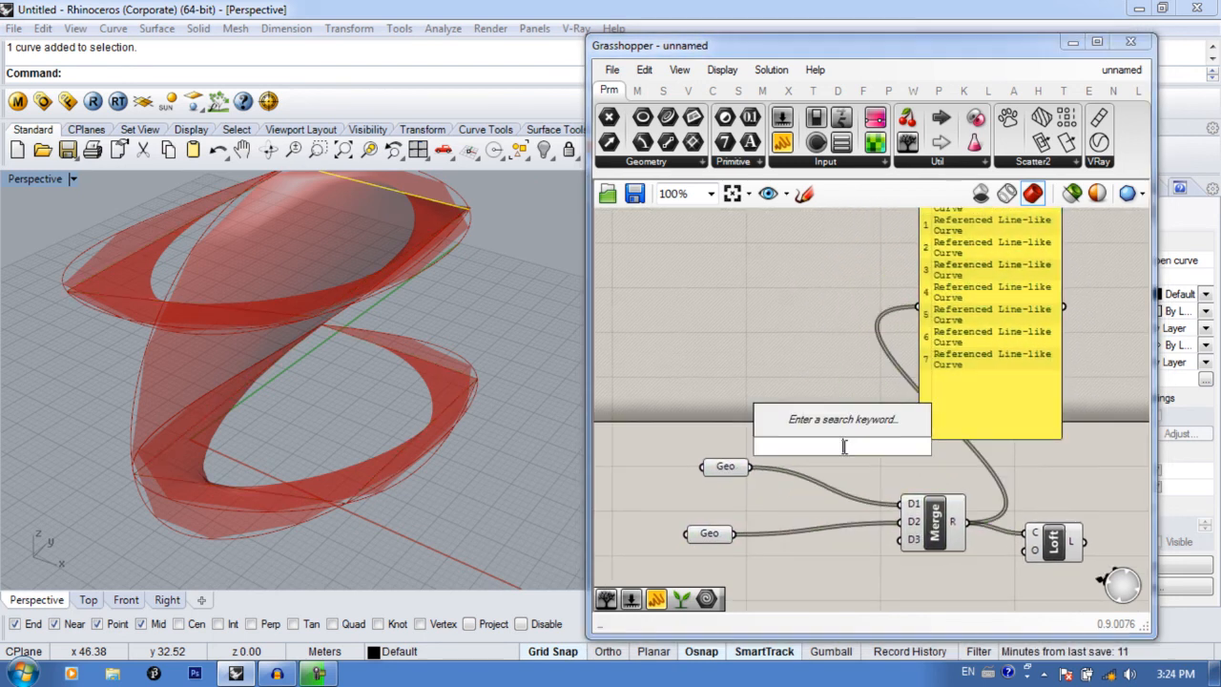
{"action": "type", "text": "grapht"}
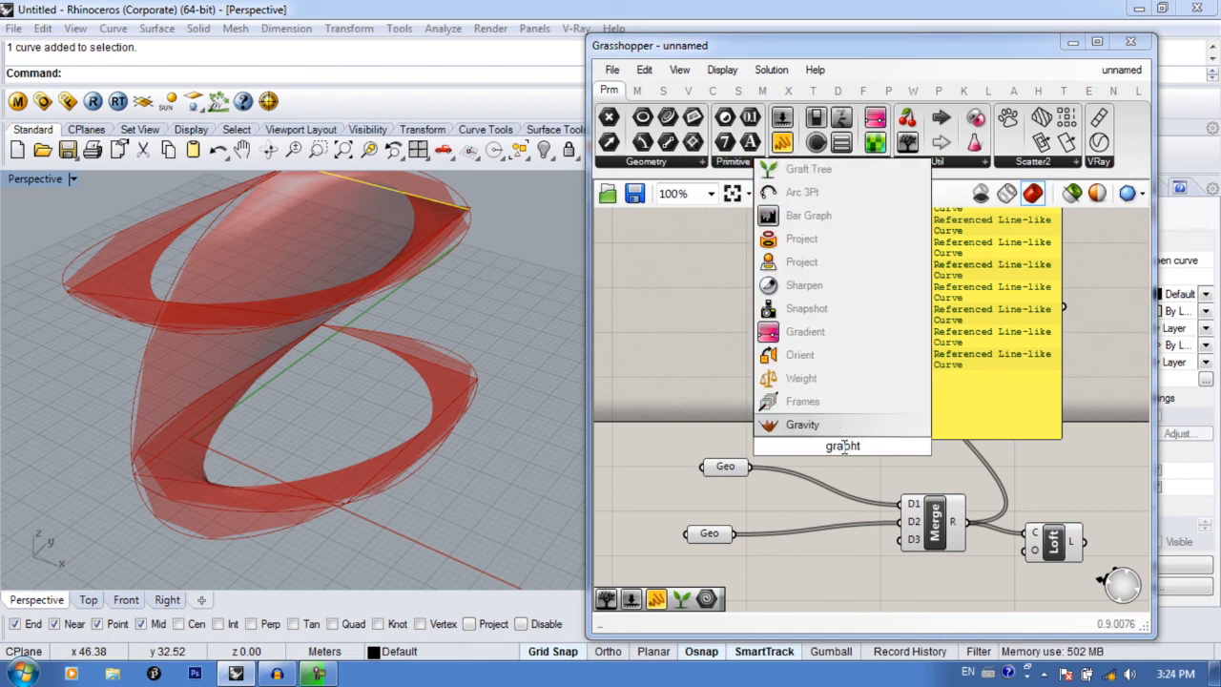
{"action": "left_click", "coordinate": [834, 174]}
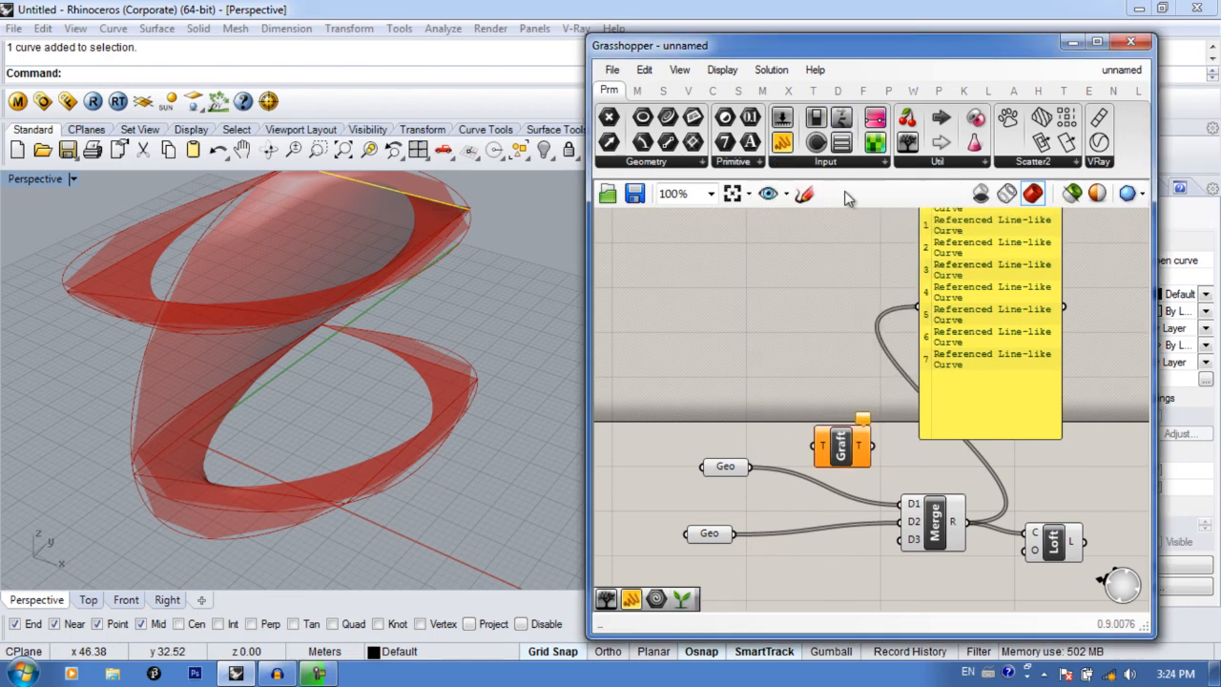
{"action": "right_click_drag", "start_coordinate": [945, 375], "coordinate": [887, 418]}
{"action": "left_click_drag", "start_coordinate": [715, 492], "coordinate": [783, 464]}
{"action": "right_click_drag", "start_coordinate": [828, 477], "coordinate": [804, 477]}
{"action": "mouse_move", "coordinate": [808, 464]}
{"action": "left_mouse_down"}
{"action": "mouse_move", "coordinate": [846, 522]}
{"action": "mouse_move", "coordinate": [888, 539]}
{"action": "mouse_move", "coordinate": [789, 483]}
{"action": "left_mouse_up"}
{"action": "right_click_drag", "start_coordinate": [877, 461], "coordinate": [827, 477]}
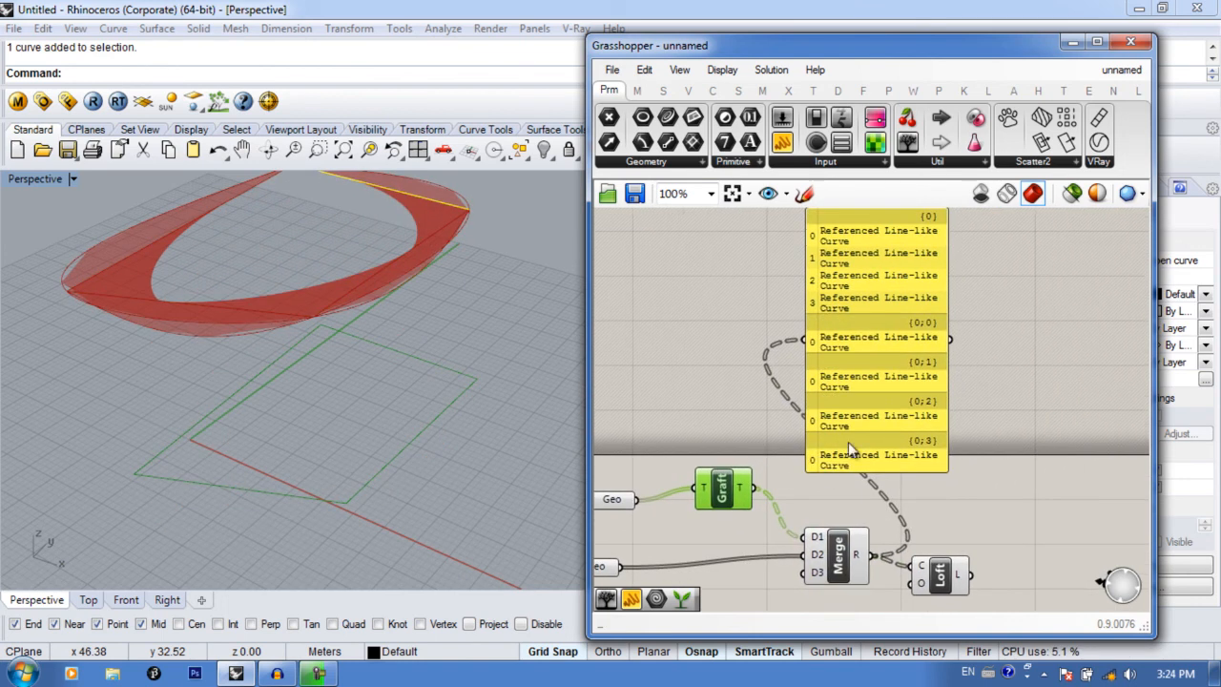
Step: Move the panel clear of the Merge and review the branch structure of the merged curves in it
{"action": "left_click_drag", "start_coordinate": [882, 374], "coordinate": [929, 370]}
{"action": "left_click_drag", "start_coordinate": [874, 436], "coordinate": [911, 436]}
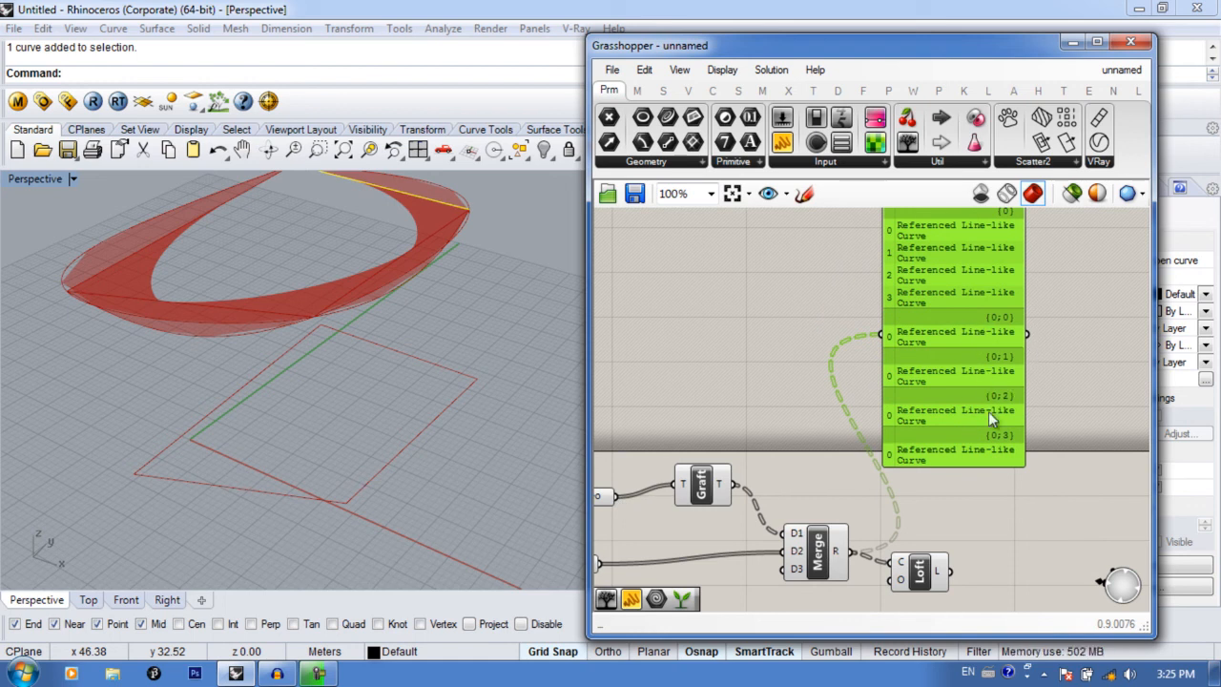
{"action": "right_click_drag", "start_coordinate": [913, 478], "coordinate": [937, 440]}
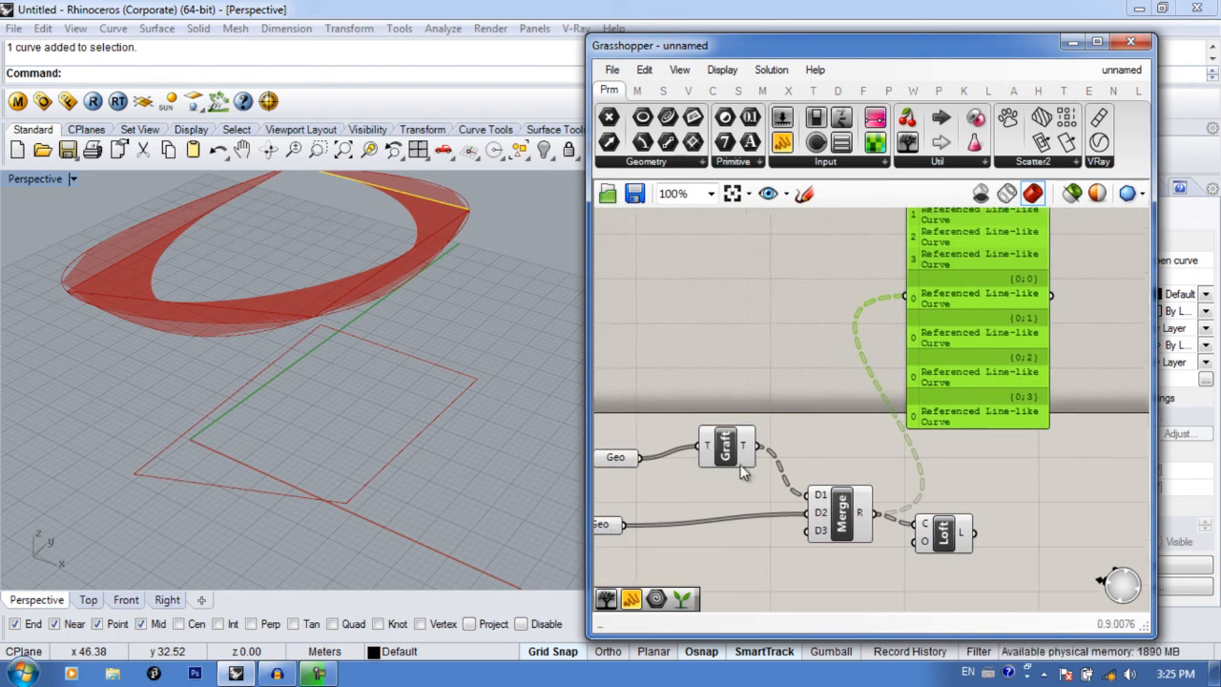
{"action": "right_click_drag", "start_coordinate": [1016, 250], "coordinate": [993, 276]}
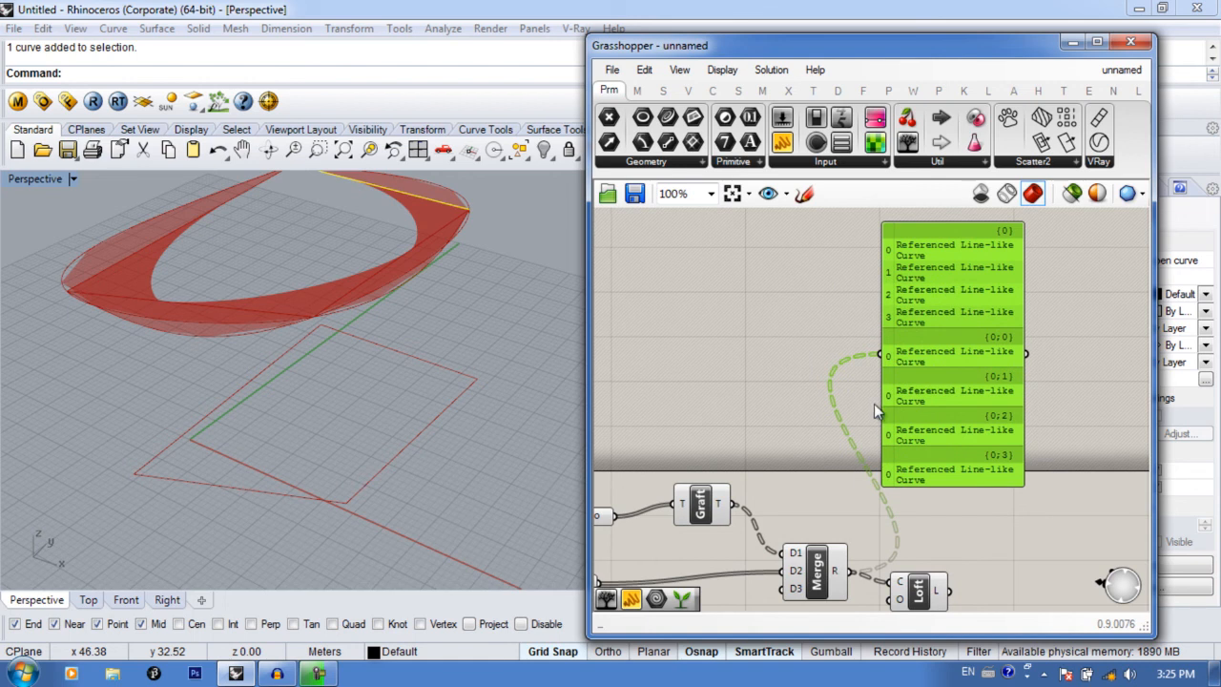
Step: Duplicate the Graft component, route the lower Geometry parameter through the copy into the Merge's D2 input, and move the Loft farther away
{"action": "right_click_drag", "start_coordinate": [874, 404], "coordinate": [917, 309]}
{"action": "left_click_drag", "start_coordinate": [748, 415], "coordinate": [746, 510], "text": "alt"}
{"action": "left_click_drag", "start_coordinate": [645, 488], "coordinate": [828, 492]}
{"action": "right_click_drag", "start_coordinate": [840, 491], "coordinate": [809, 509]}
{"action": "left_click_drag", "start_coordinate": [933, 503], "coordinate": [1033, 516]}
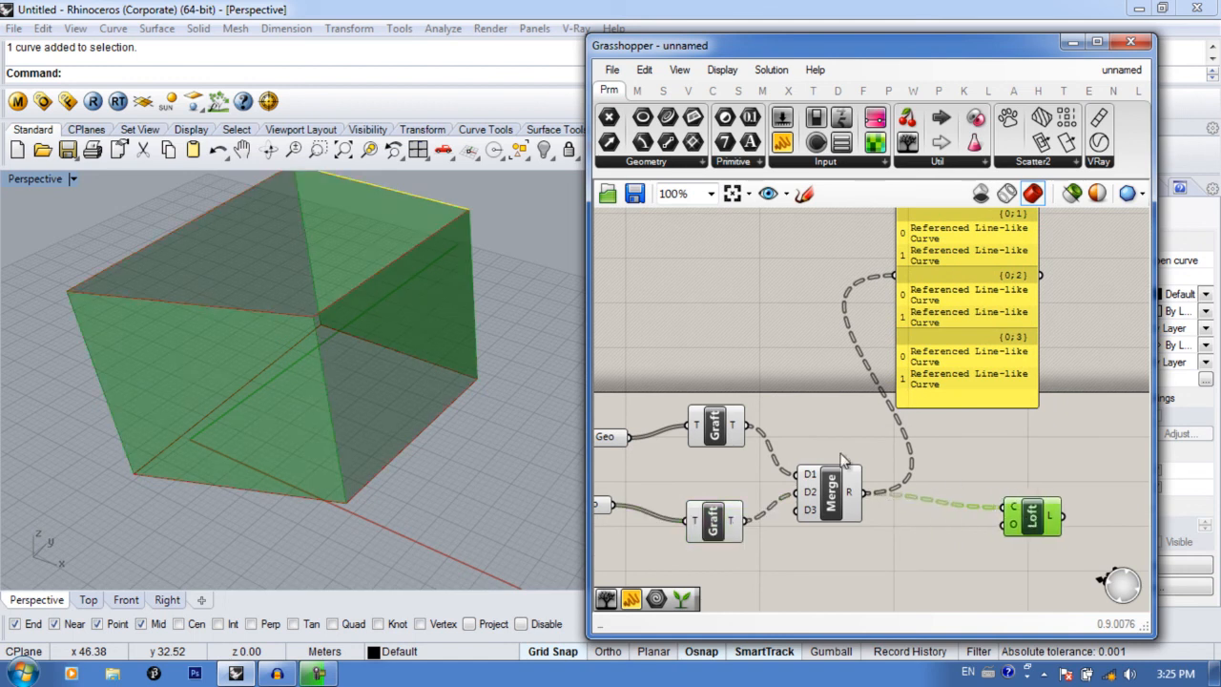
Step: Inspect the lofted faces from another angle in the perspective view and reposition the panel above the Loft
{"action": "right_click_drag", "start_coordinate": [436, 359], "coordinate": [437, 207]}
{"action": "right_click_drag", "start_coordinate": [441, 335], "coordinate": [334, 496]}
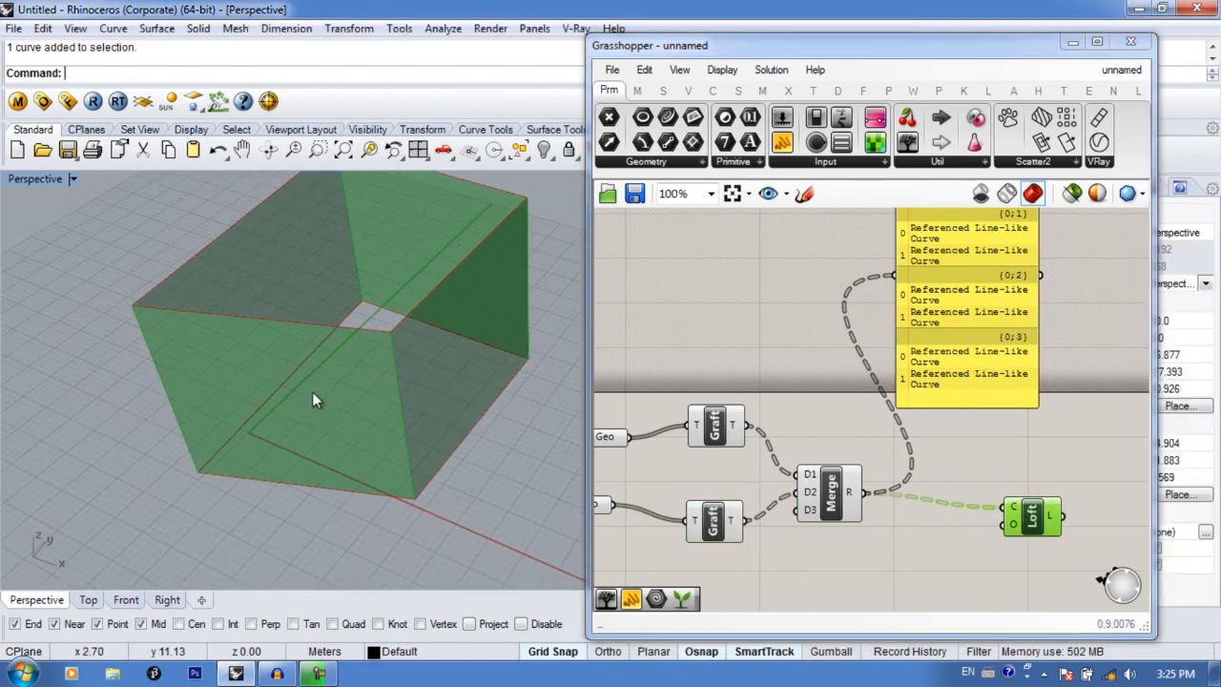
{"action": "right_click_drag", "start_coordinate": [992, 392], "coordinate": [879, 339]}
{"action": "left_click_drag", "start_coordinate": [879, 340], "coordinate": [924, 316]}
{"action": "right_click_drag", "start_coordinate": [924, 316], "coordinate": [868, 427]}
{"action": "left_click_drag", "start_coordinate": [878, 399], "coordinate": [899, 384]}
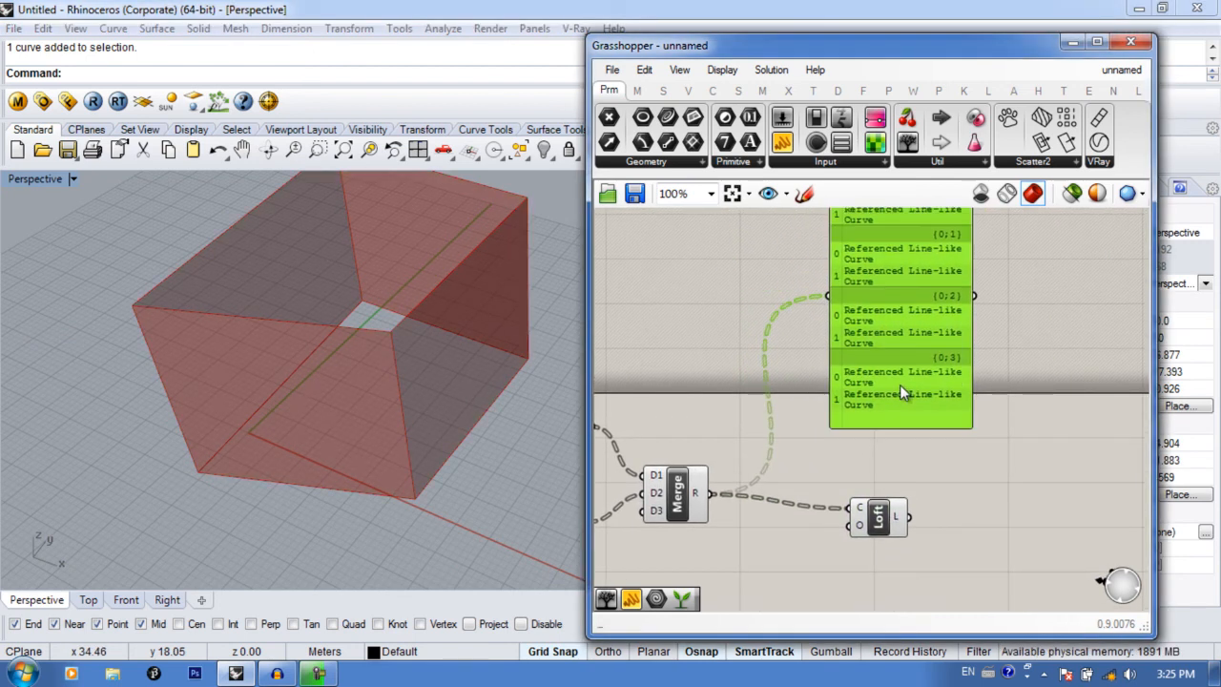
Step: Rearrange the Loft, the Merge and the two Graft components so their connecting wires are clearly spaced
{"action": "double_click", "coordinate": [1094, 322]}
{"action": "right_click_drag", "start_coordinate": [995, 382], "coordinate": [1010, 357]}
{"action": "left_click_drag", "start_coordinate": [902, 495], "coordinate": [944, 500]}
{"action": "right_click_drag", "start_coordinate": [878, 474], "coordinate": [938, 460]}
{"action": "left_click_drag", "start_coordinate": [727, 456], "coordinate": [771, 450]}
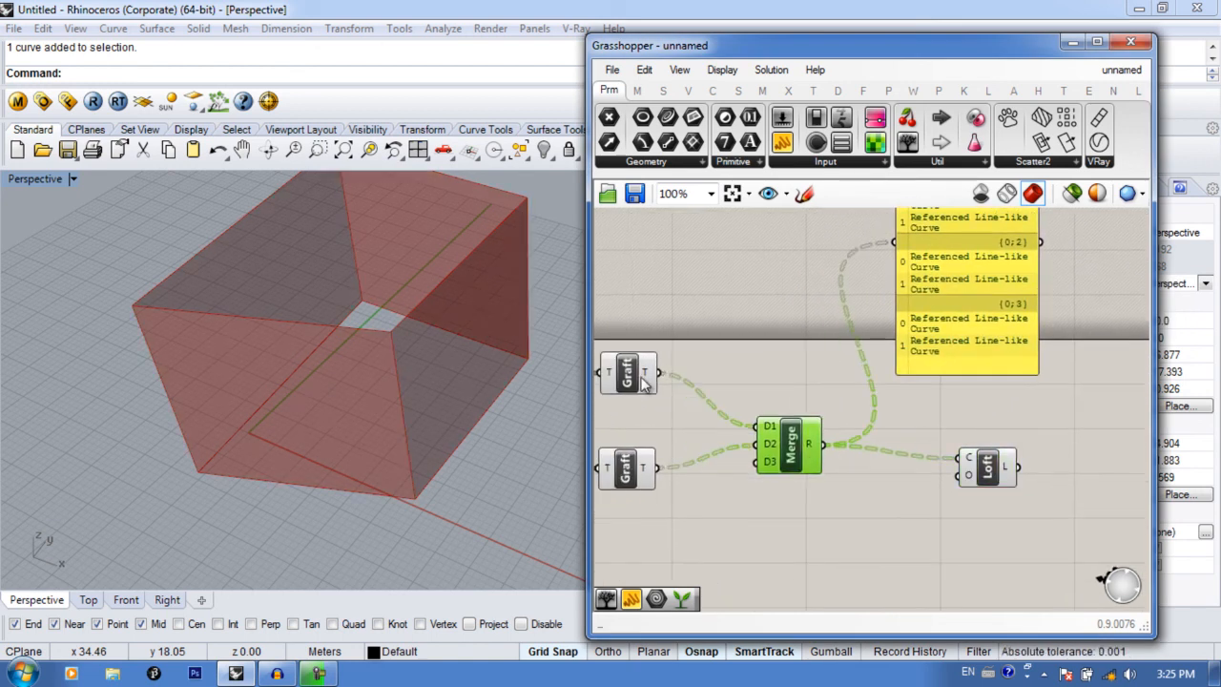
{"action": "right_click_drag", "start_coordinate": [771, 451], "coordinate": [852, 444]}
{"action": "left_click_drag", "start_coordinate": [711, 372], "coordinate": [733, 366]}
{"action": "left_click_drag", "start_coordinate": [715, 461], "coordinate": [744, 467]}
{"action": "left_click_drag", "start_coordinate": [892, 447], "coordinate": [919, 449]}
Step: Shift the panel slightly upward so that all its branches are readable above the Merge and Loft
{"action": "right_click_drag", "start_coordinate": [997, 365], "coordinate": [943, 391]}
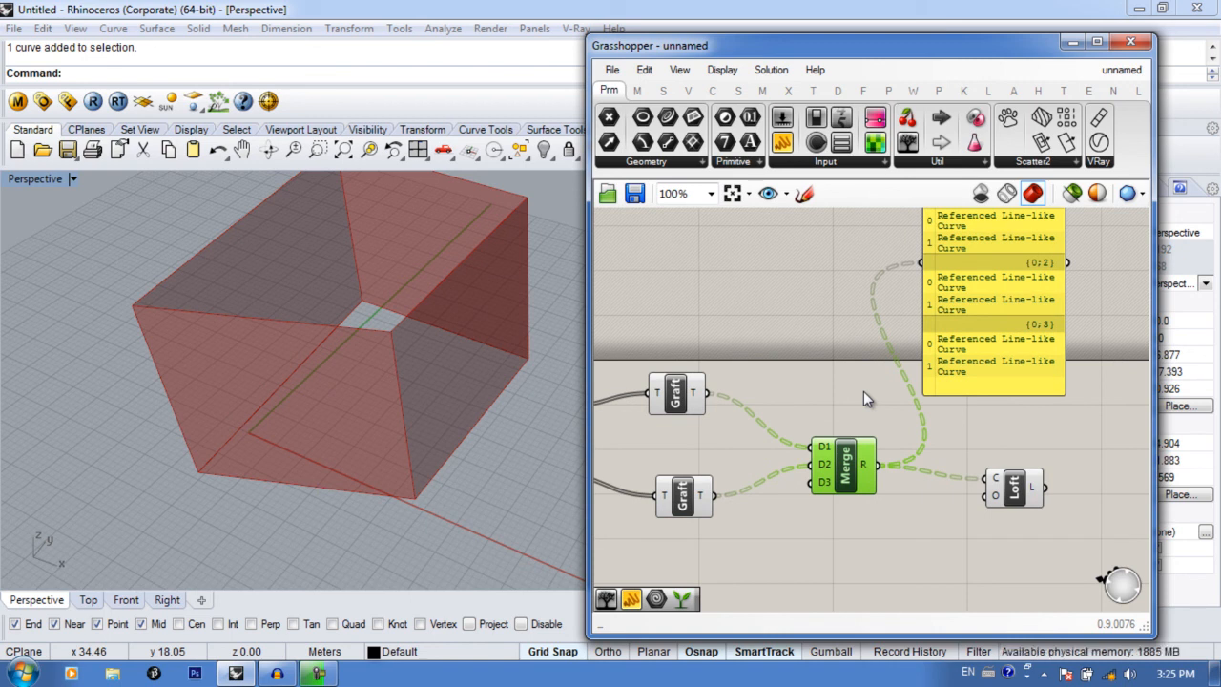
{"action": "scroll", "coordinate": [863, 391], "scroll_direction": "down", "scroll_amount": 2}
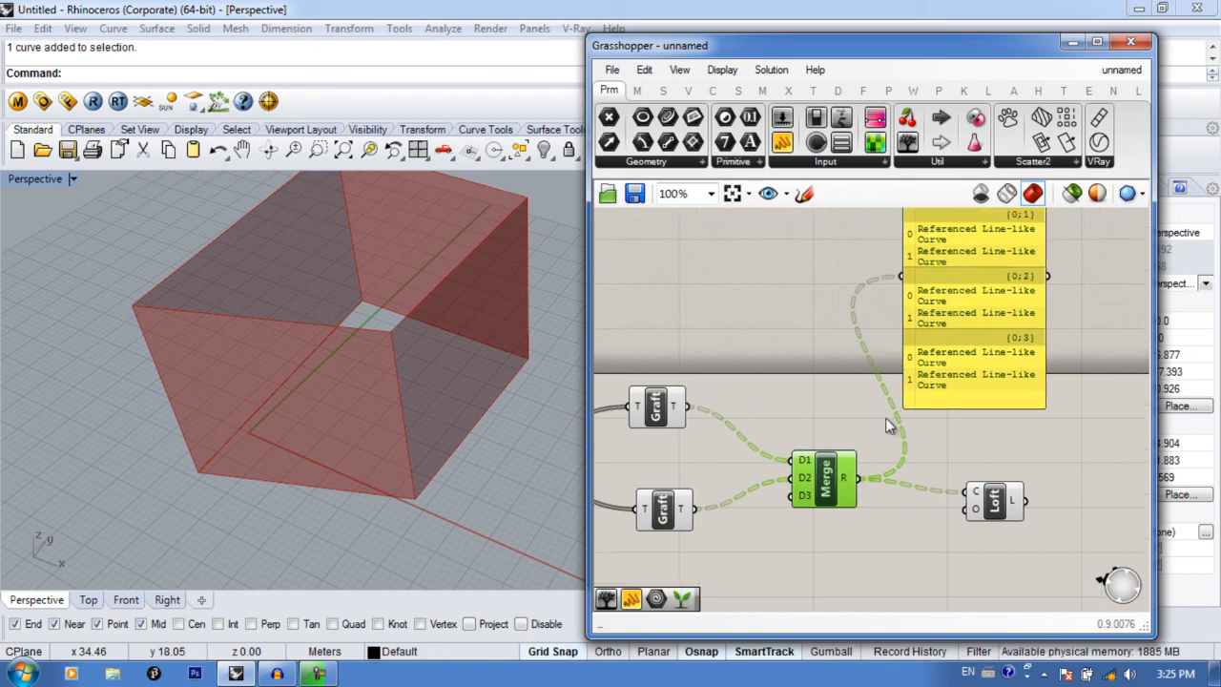
{"action": "right_click_drag", "start_coordinate": [887, 418], "coordinate": [953, 430]}
{"action": "left_click_drag", "start_coordinate": [973, 422], "coordinate": [967, 399]}
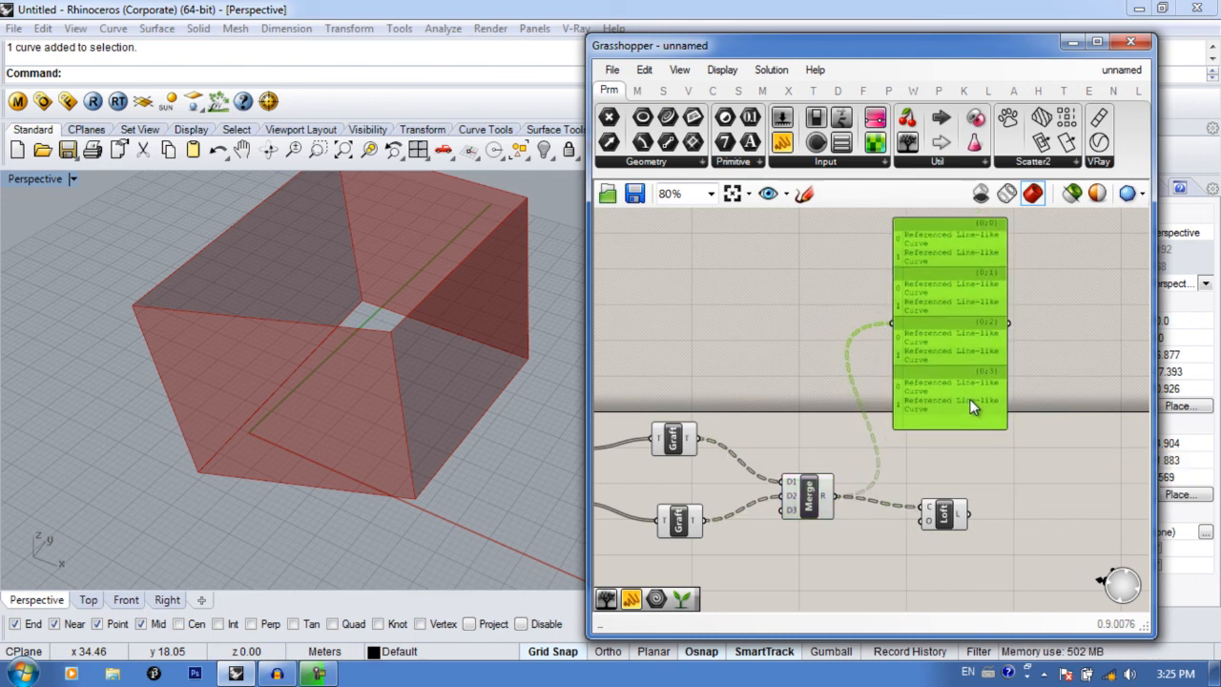
Step: Examine the built-in Graft and Flatten options of the upper Geometry parameter without applying them
{"action": "scroll", "coordinate": [692, 468], "scroll_direction": "up", "scroll_amount": 3}
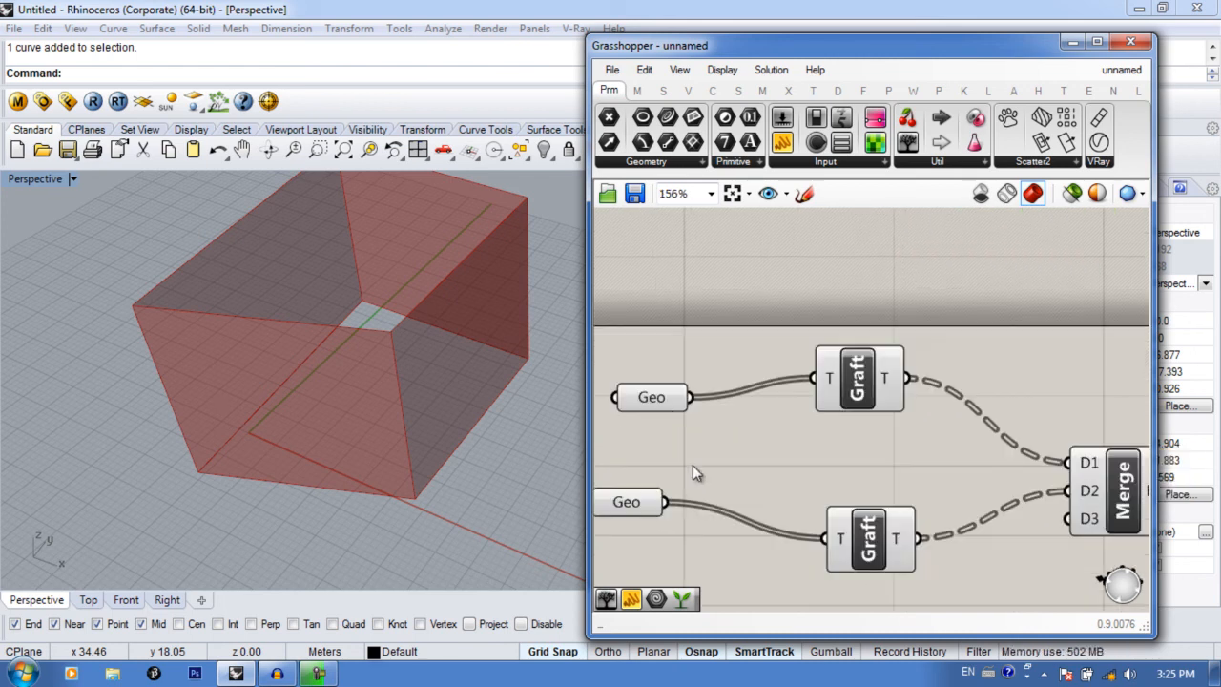
{"action": "right_click", "coordinate": [658, 397]}
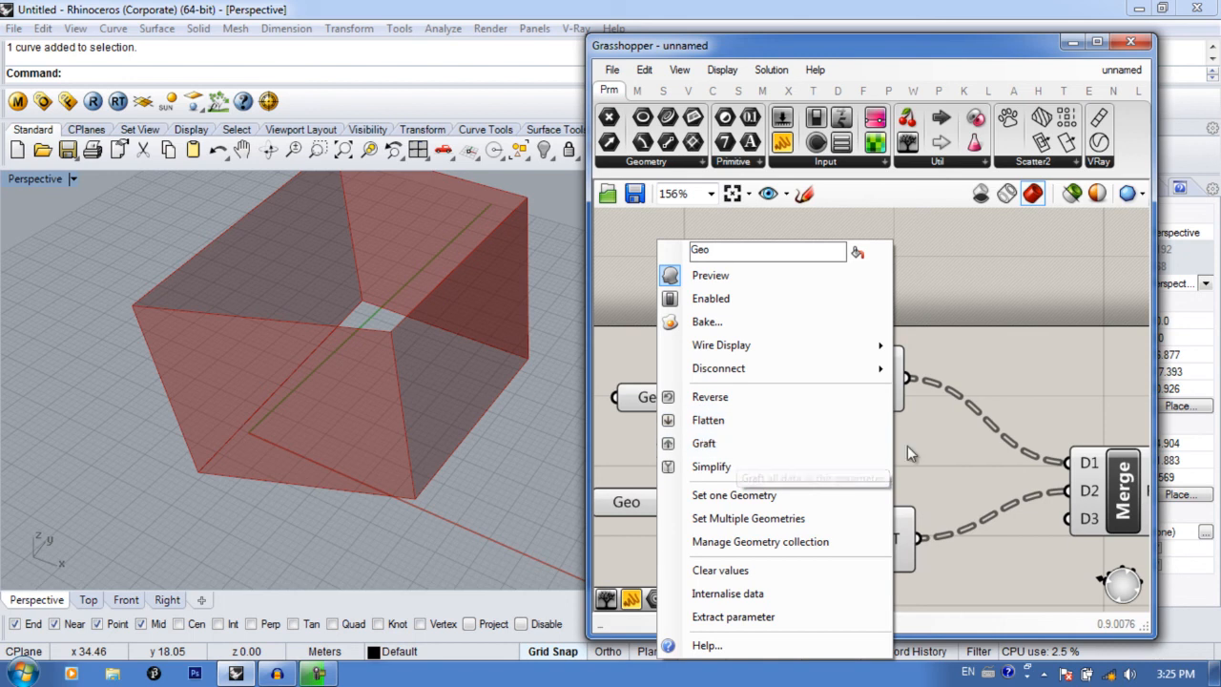
{"action": "left_click", "coordinate": [742, 448]}
{"action": "scroll", "coordinate": [914, 448], "scroll_direction": "down", "scroll_amount": 2}
{"action": "right_click_drag", "start_coordinate": [914, 448], "coordinate": [816, 453]}
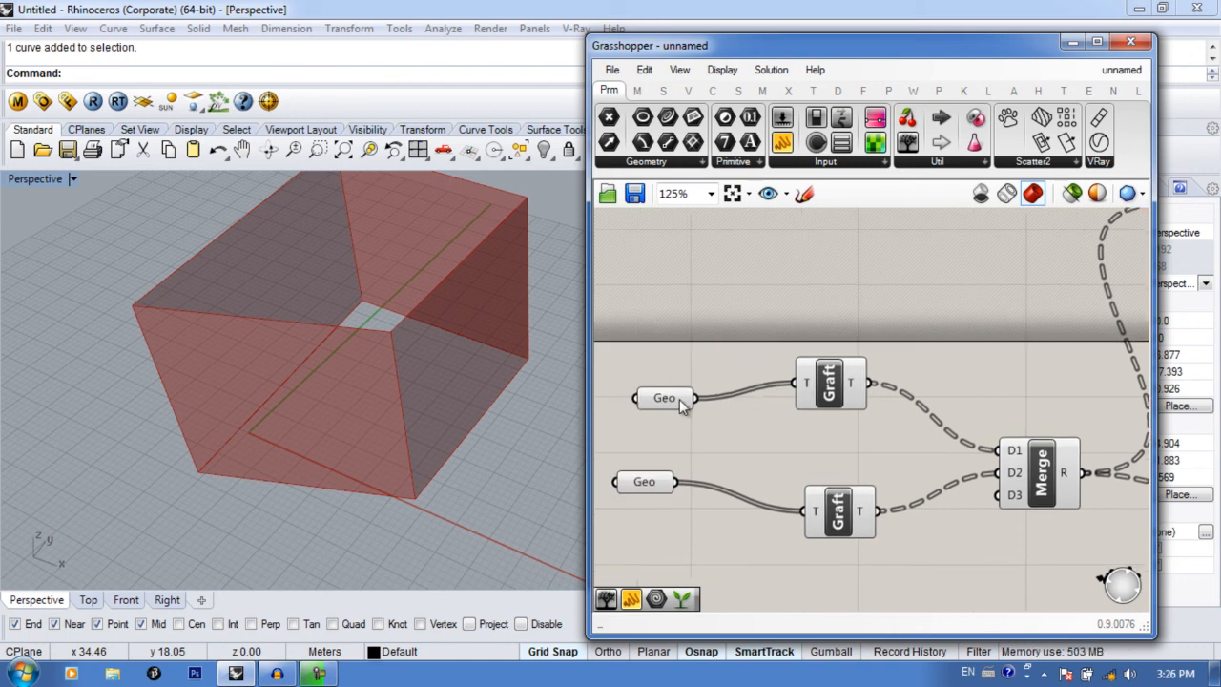
{"action": "right_click", "coordinate": [681, 405]}
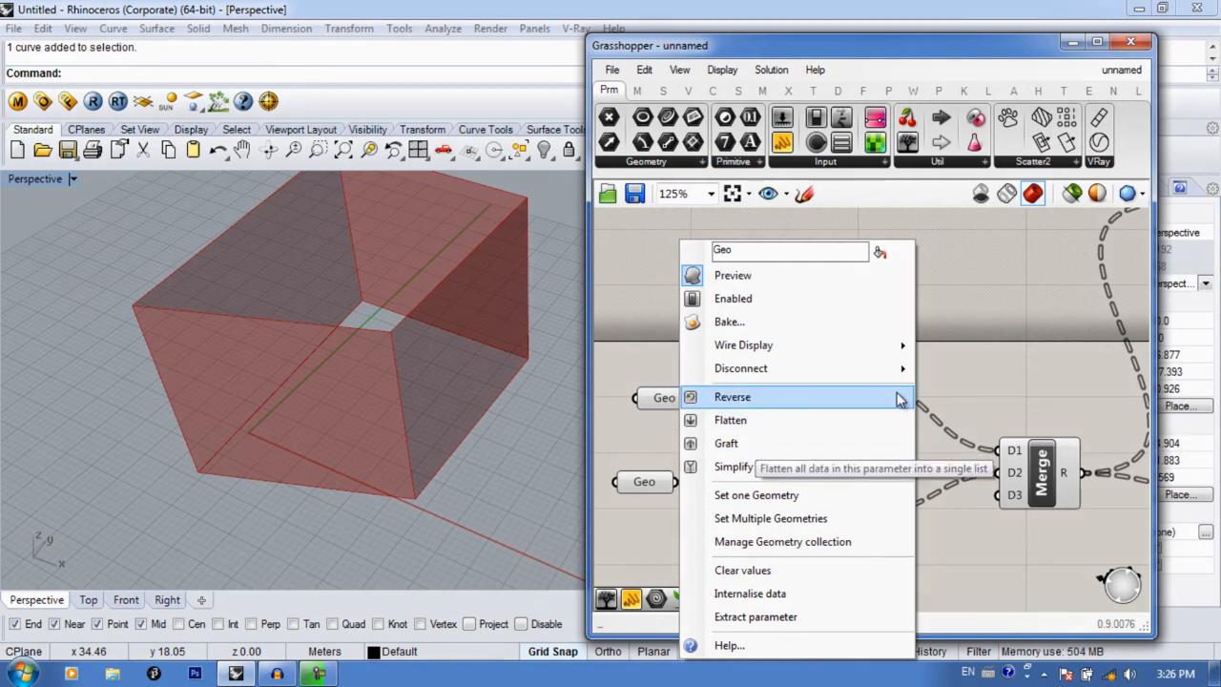
{"action": "left_click", "coordinate": [820, 420]}
Step: Tidy the finished definition by adjusting the positions of the panel, Loft, Merge and both Graft components
{"action": "scroll", "coordinate": [822, 428], "scroll_direction": "down", "scroll_amount": 3}
{"action": "left_click_drag", "start_coordinate": [940, 363], "coordinate": [947, 385]}
{"action": "left_click_drag", "start_coordinate": [943, 485], "coordinate": [964, 496]}
{"action": "left_click_drag", "start_coordinate": [811, 467], "coordinate": [836, 467]}
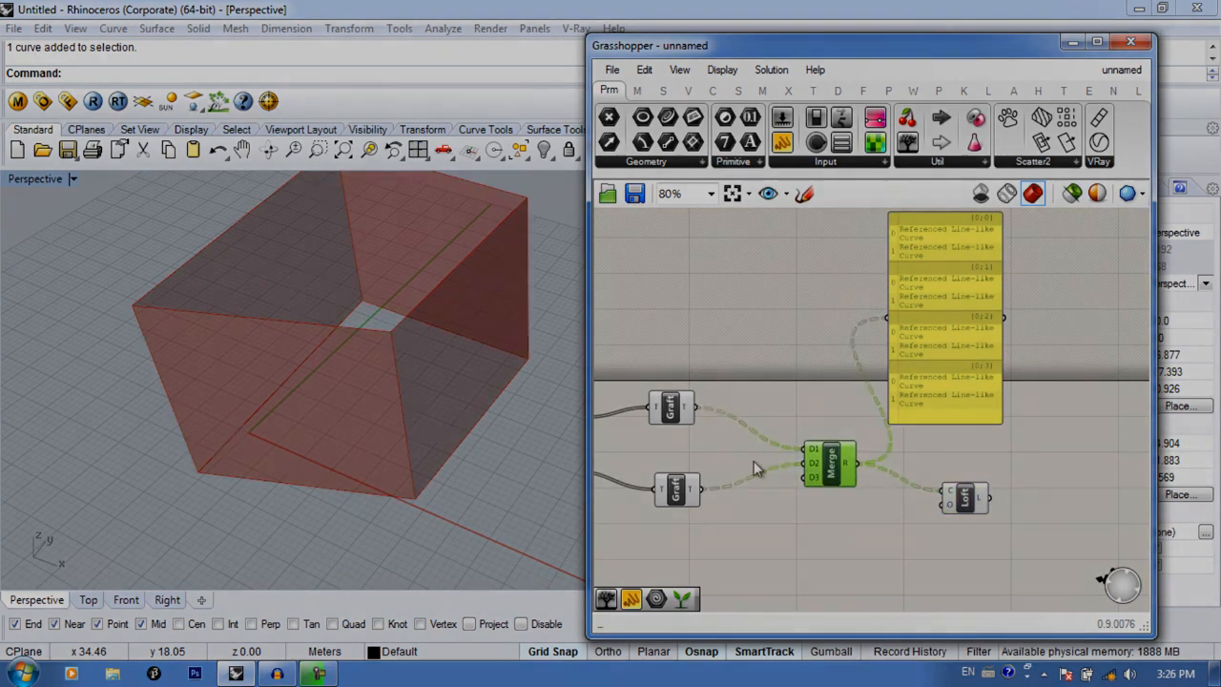
{"action": "left_click_drag", "start_coordinate": [672, 408], "coordinate": [705, 408]}
{"action": "left_click_drag", "start_coordinate": [679, 489], "coordinate": [706, 479]}
{"action": "right_click_drag", "start_coordinate": [717, 501], "coordinate": [903, 507]}
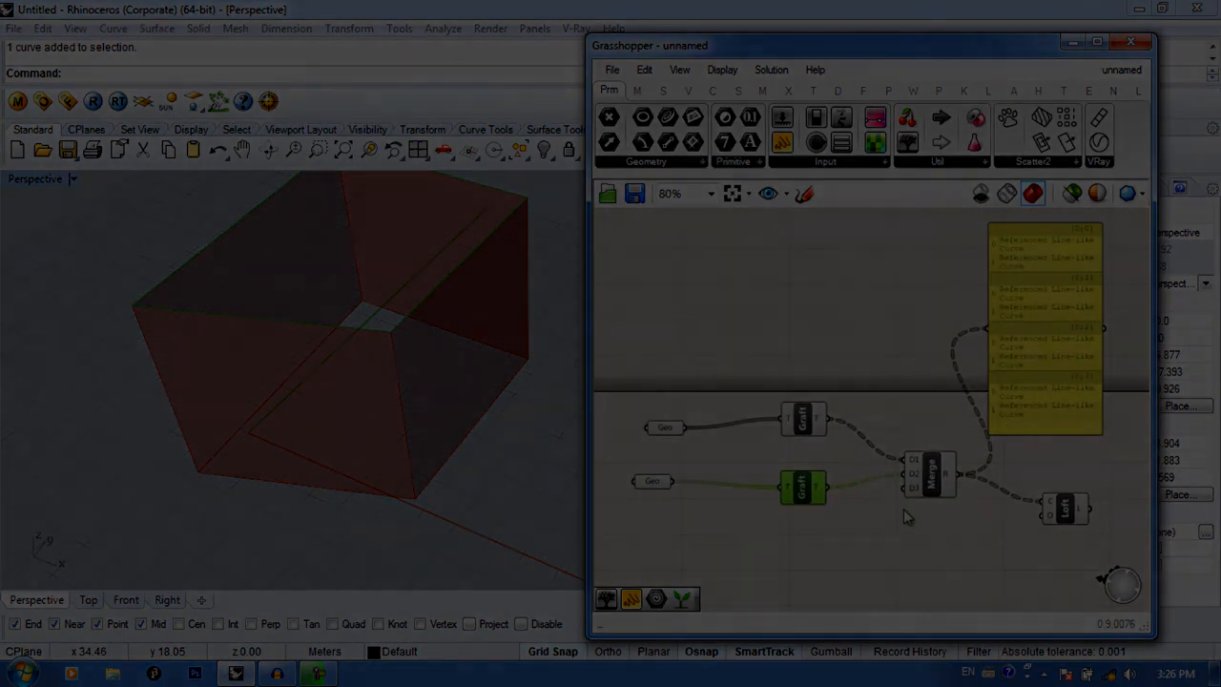